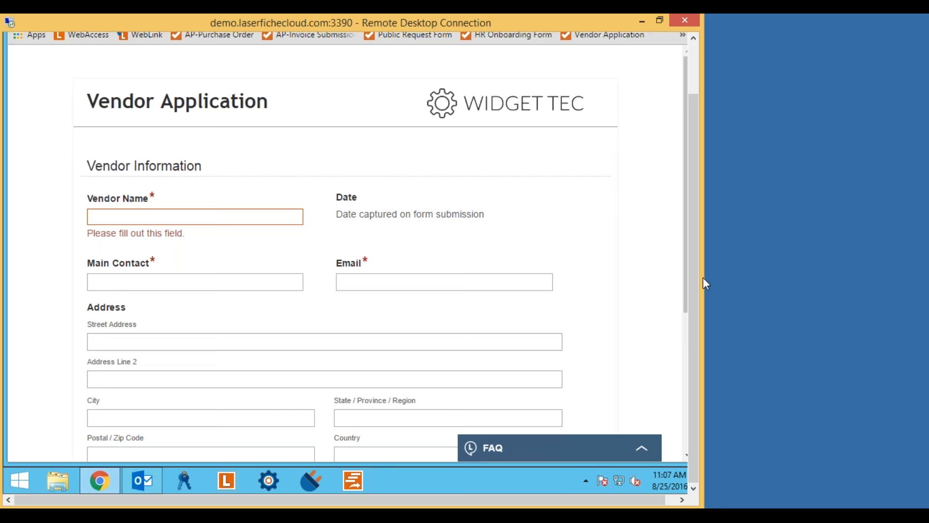
Set Vendor Name to ABC Industries and fill in the main contact's name from the suggestions.
drag(690, 237, 697, 188)
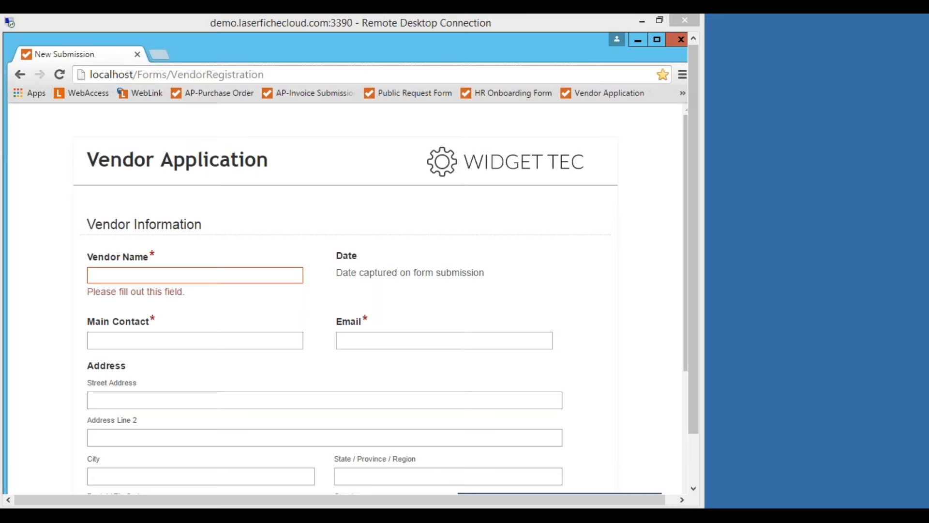
click(280, 205)
scroll(96, 215, down, 1)
click(126, 206)
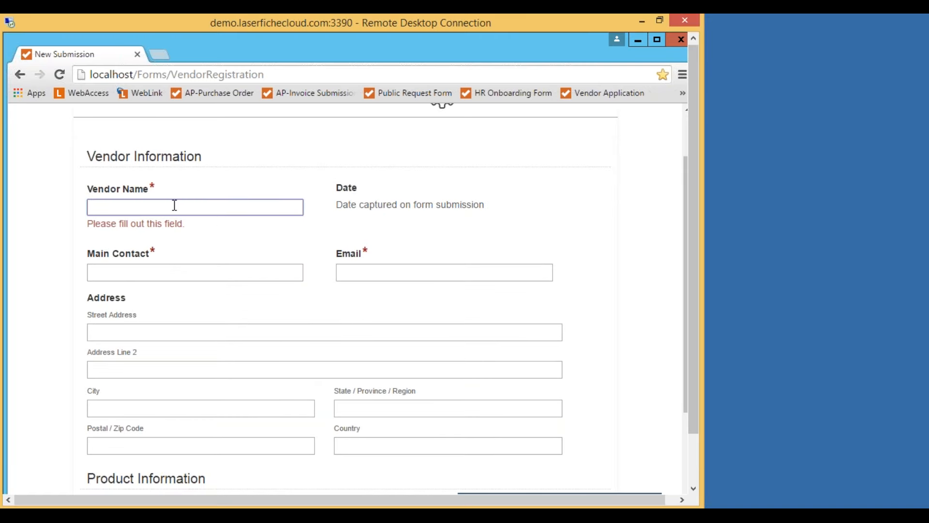
text(Abc)
click(168, 224)
click(163, 249)
text(Sophia)
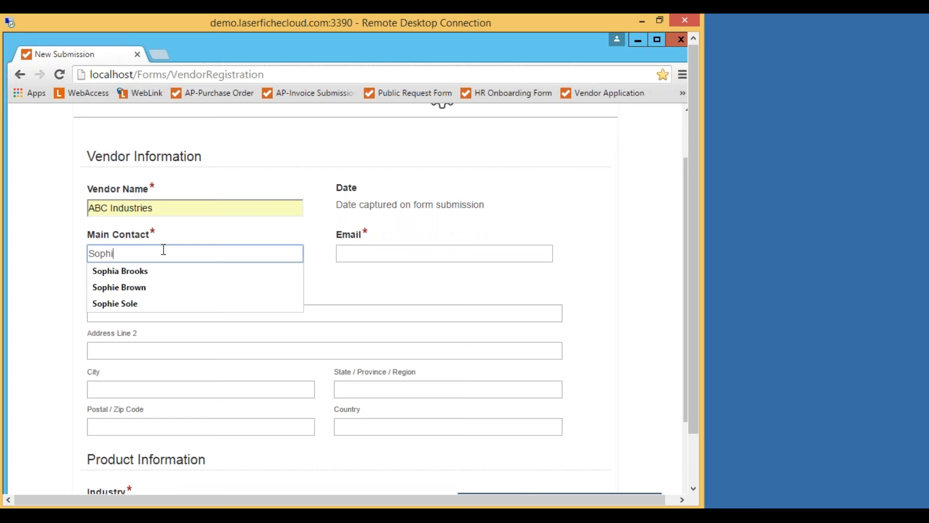
click(179, 271)
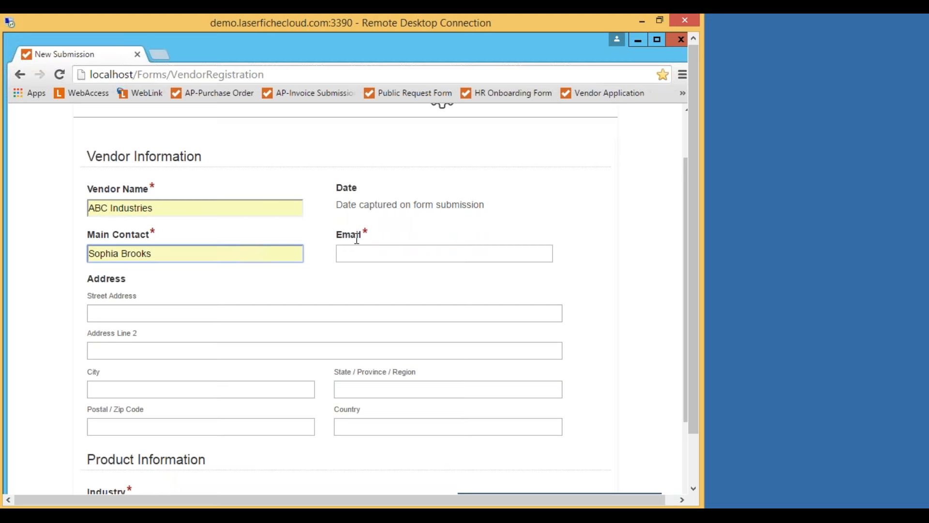
Fill in the main contact's e-mail address from the autofill suggestion.
click(377, 253)
text(dem)
key(Tab)
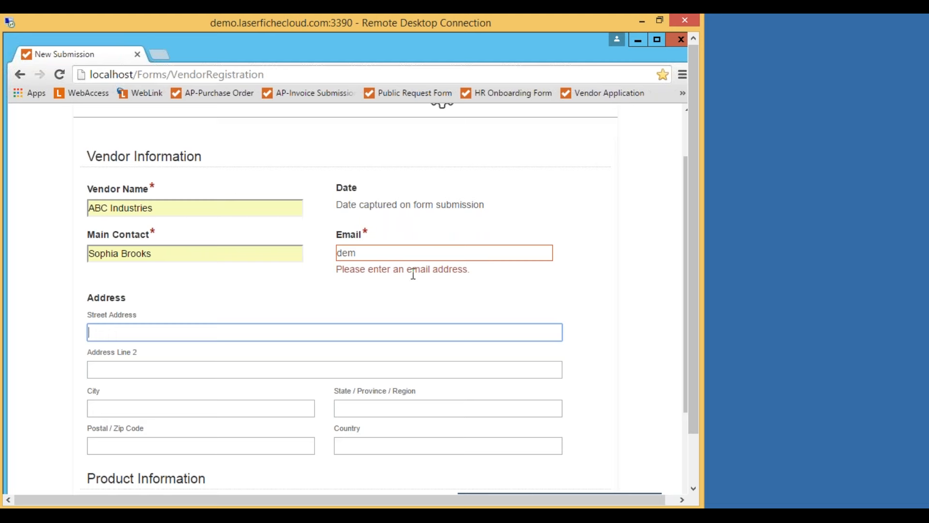
mouse_move(439, 257)
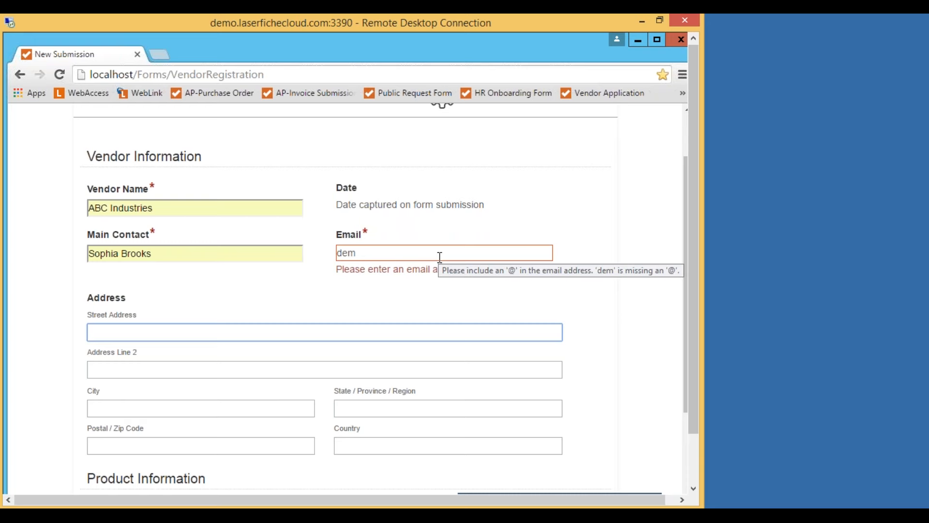
click(448, 259)
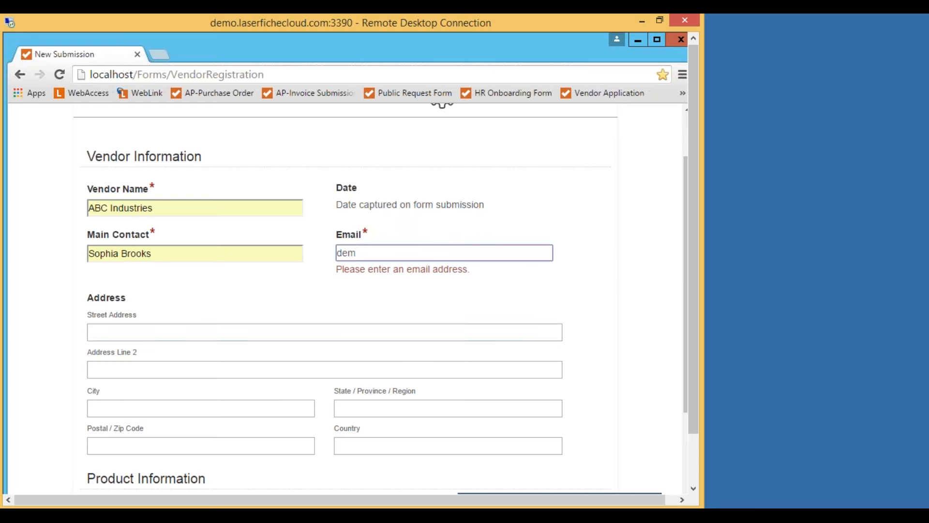
text(o)
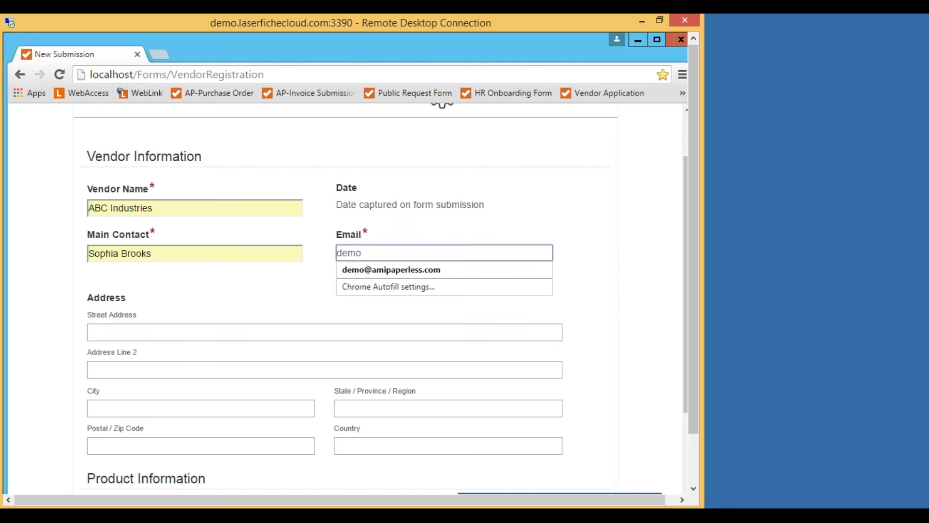
click(437, 272)
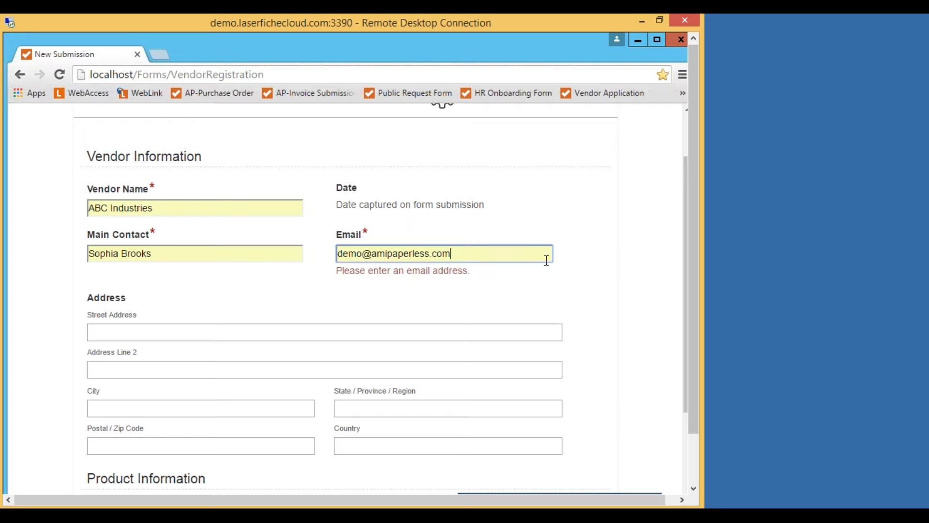
click(592, 263)
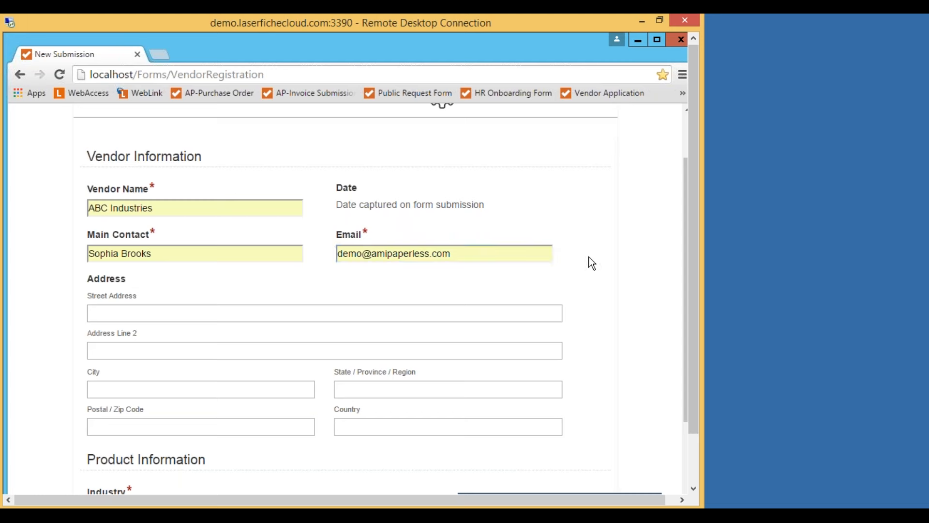
click(459, 250)
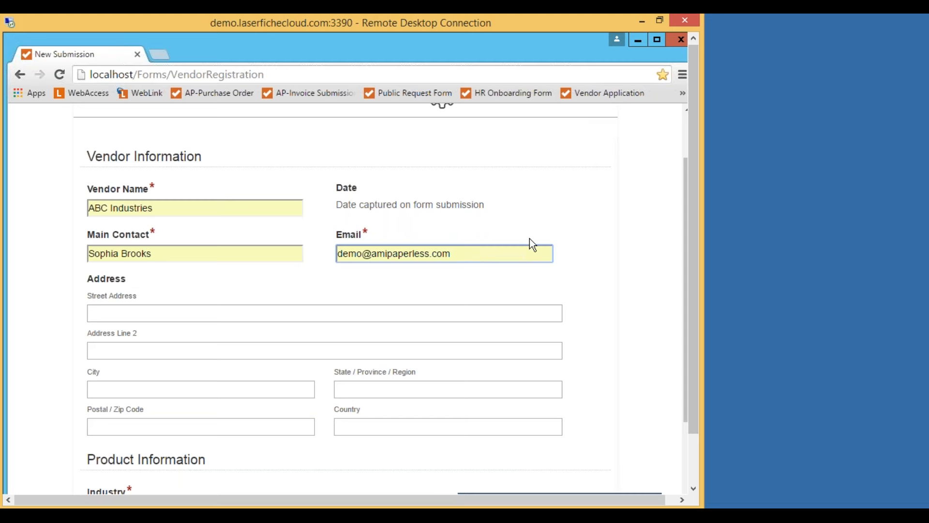
click(576, 271)
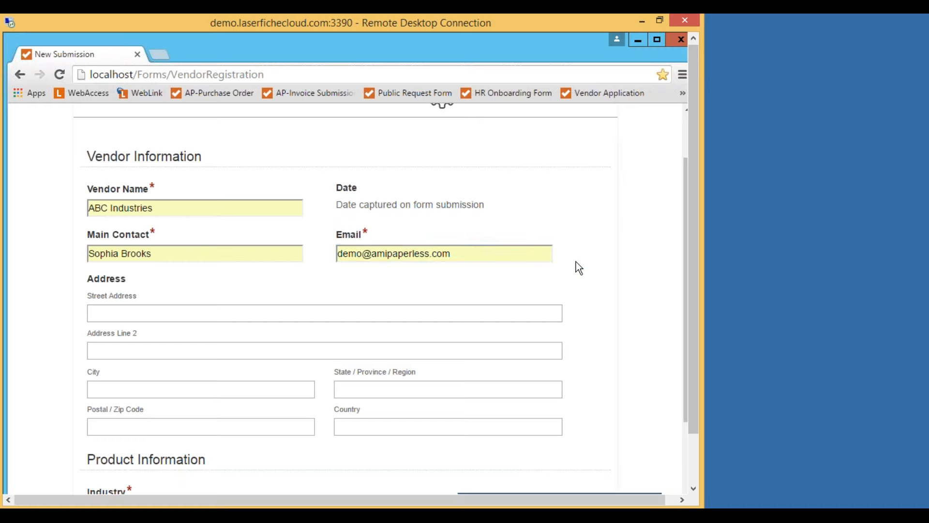
Fill in the vendor's street address from the autofill suggestion.
scroll(575, 261, down, 2)
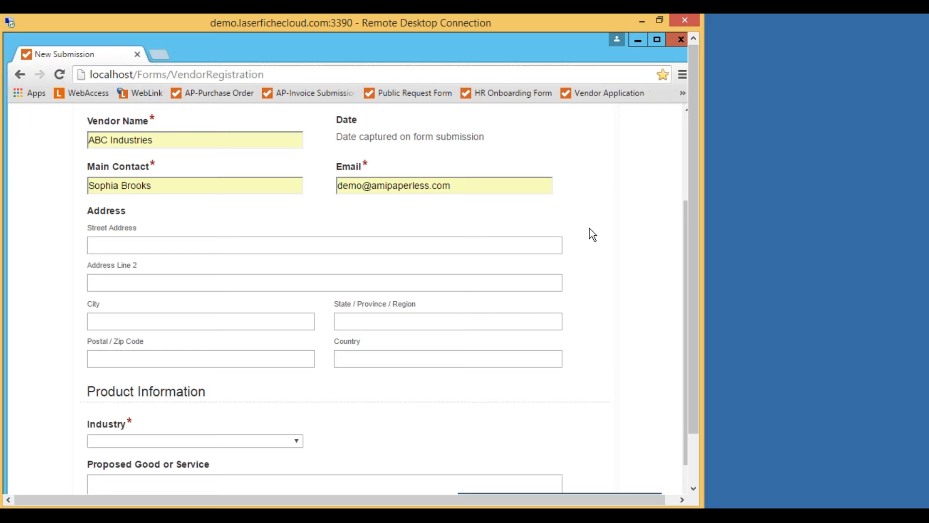
scroll(592, 223, down, 2)
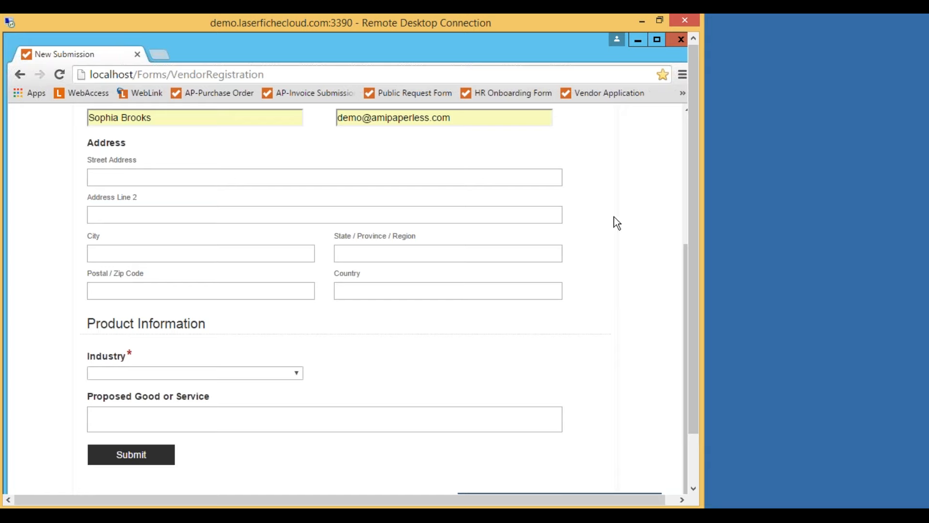
click(122, 177)
text(11)
key(Down)
key(Down)
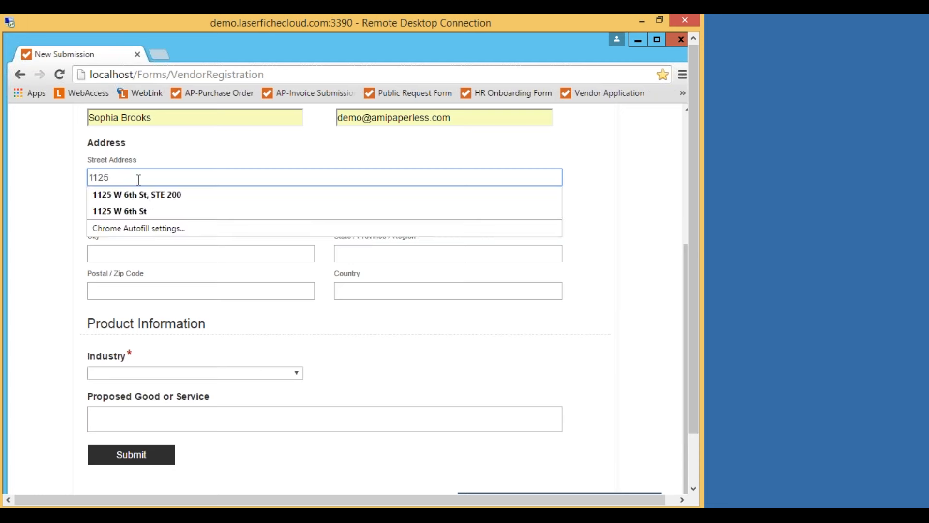
key(Return)
Fill in the suggested city, state CA and the suggested postal code.
click(120, 254)
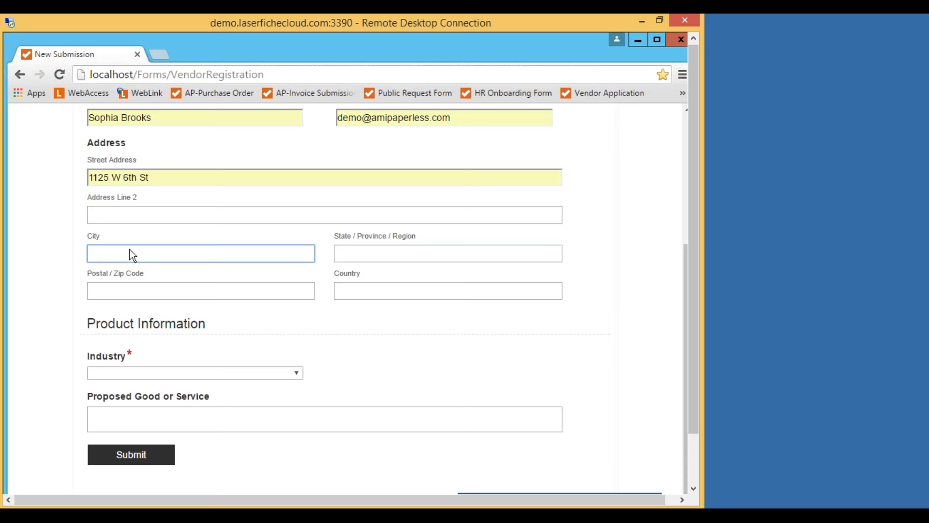
text(Los)
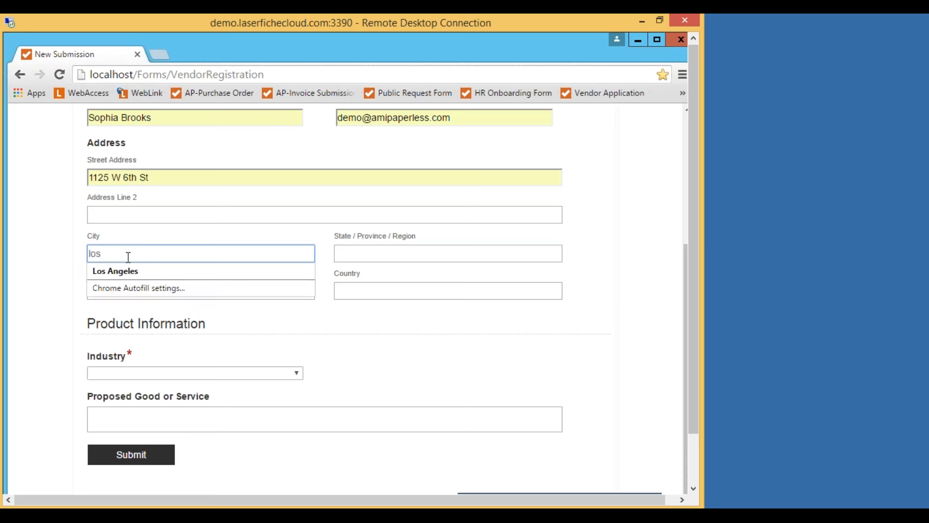
click(130, 274)
click(361, 252)
text(CA)
click(176, 292)
text(900)
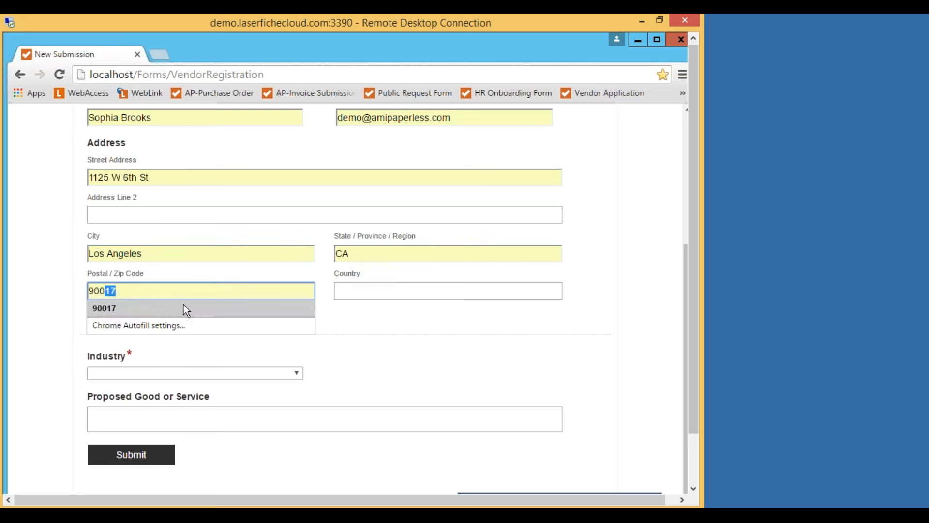
click(185, 307)
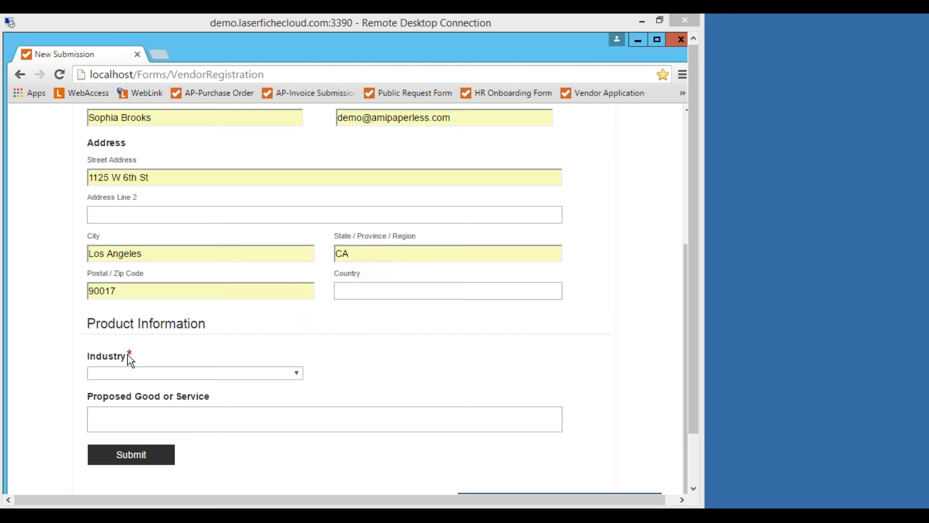
Set Industry to Health.
click(296, 375)
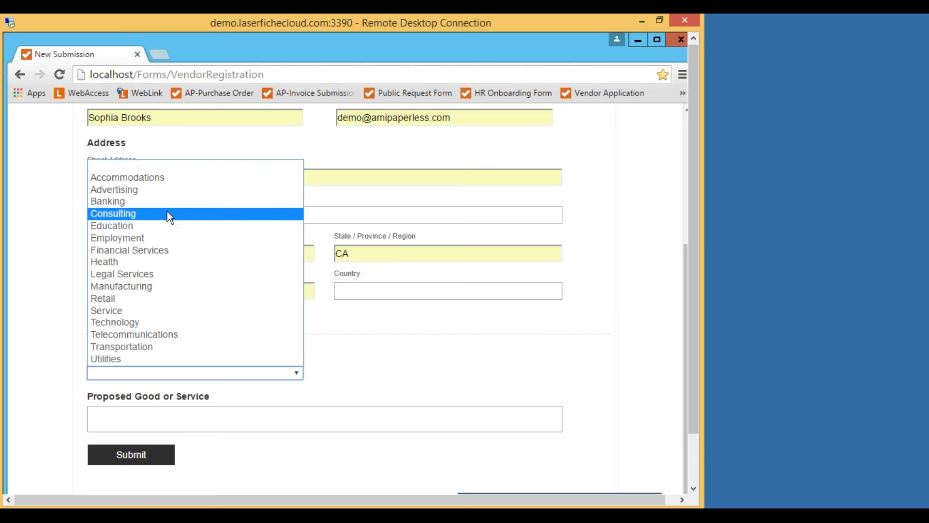
click(129, 262)
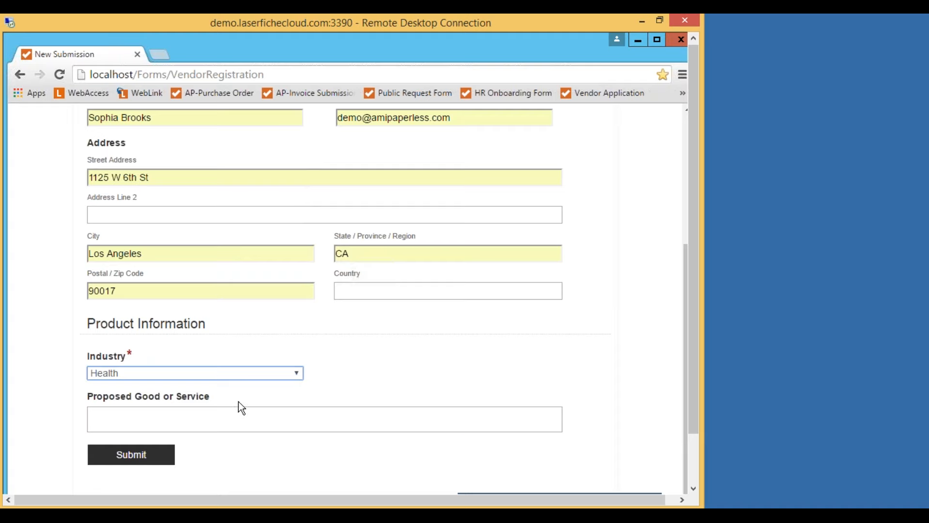
click(125, 418)
scroll(389, 368, up, 4)
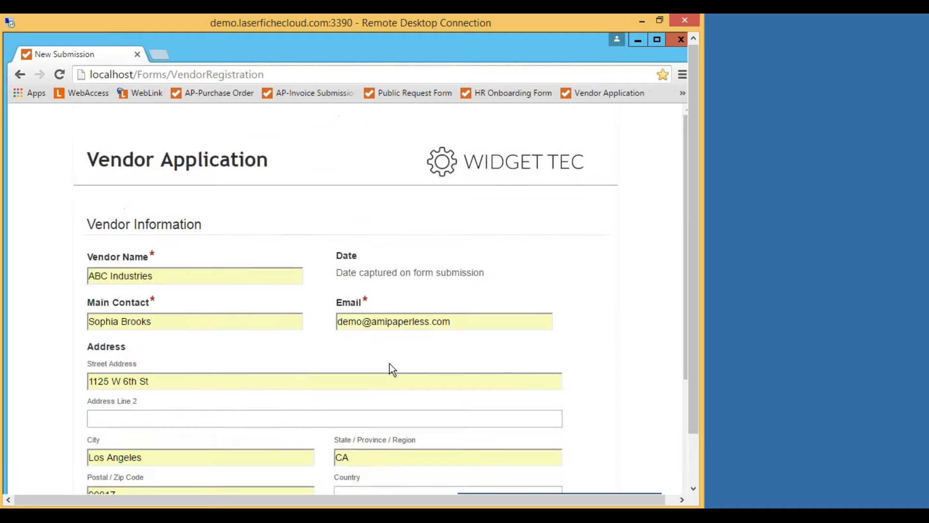
Enter 'MRI Imaging Software' as the Proposed Good or Service.
scroll(390, 364, down, 4)
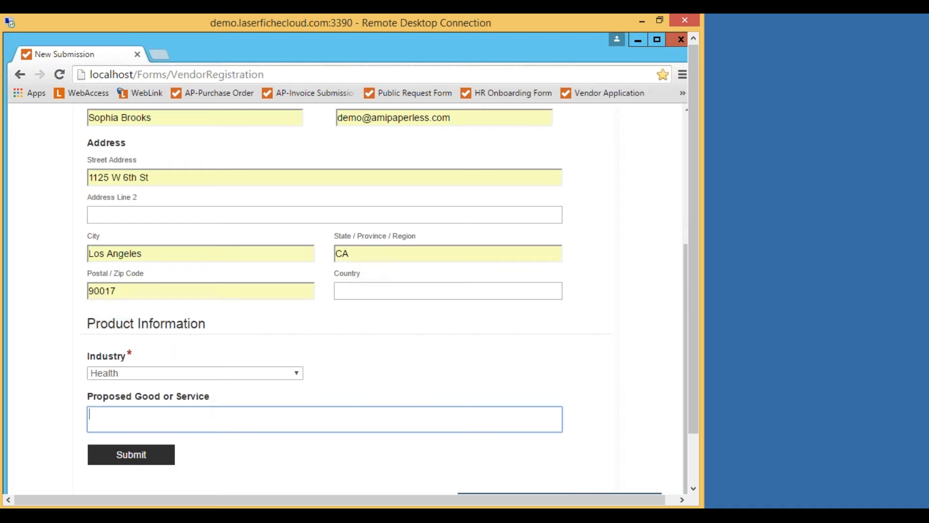
text(MIR)
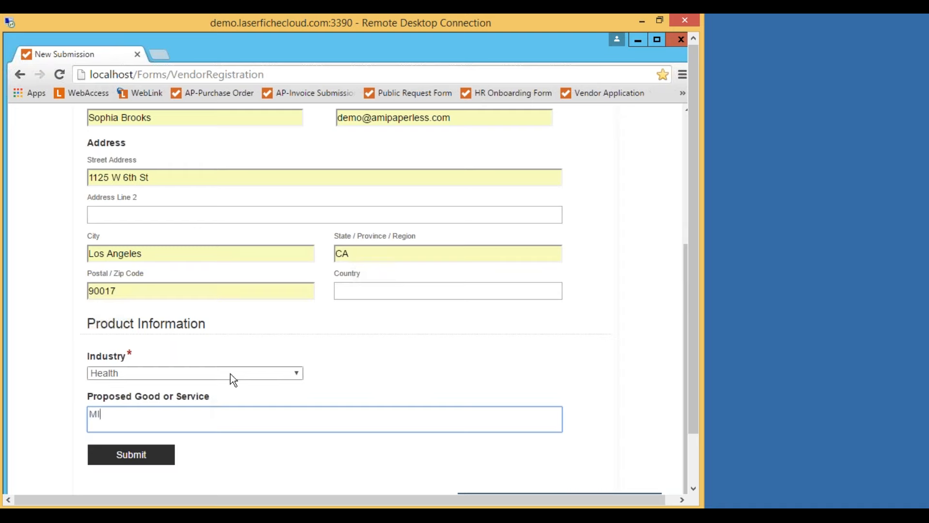
key(BackSpace)
key(BackSpace)
text(RI )
text(Imagi)
text(ng Solut)
key(BackSpace)
key(BackSpace)
key(BackSpace)
text(ftware)
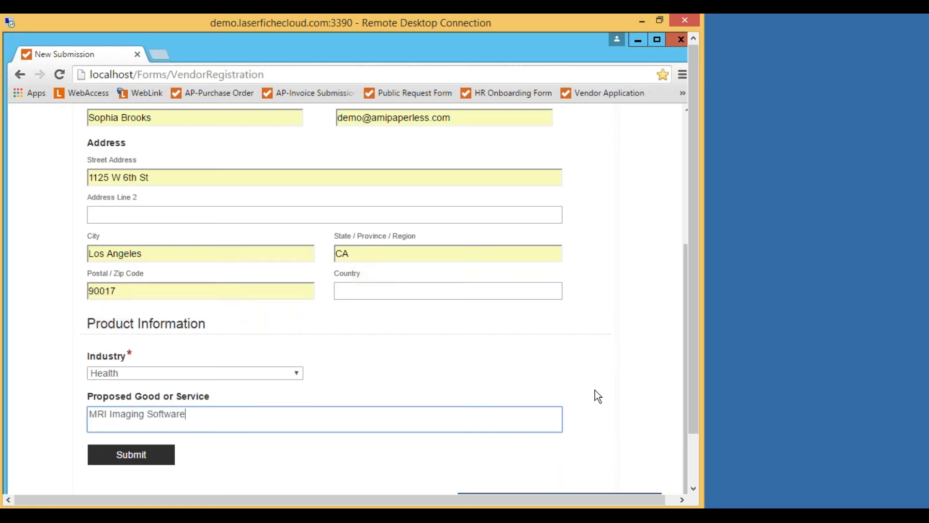
scroll(608, 400, up, 5)
scroll(607, 401, down, 5)
click(539, 314)
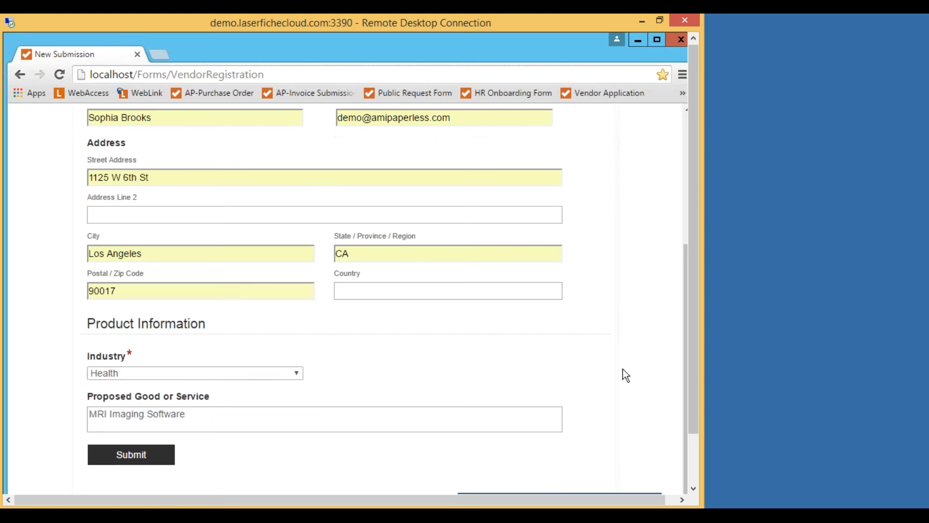
drag(695, 328, 687, 373)
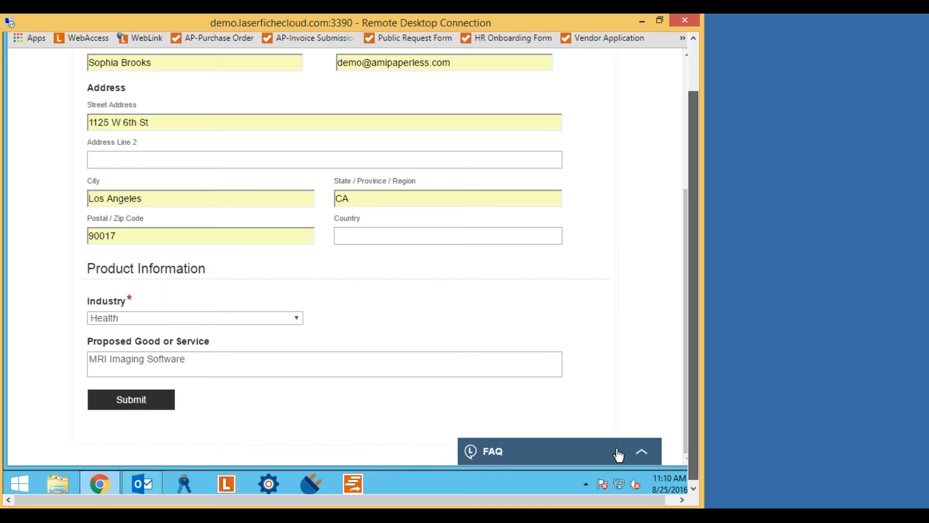
Expand the vendor FAQ, collapse it again, and scroll through the filled form.
click(642, 453)
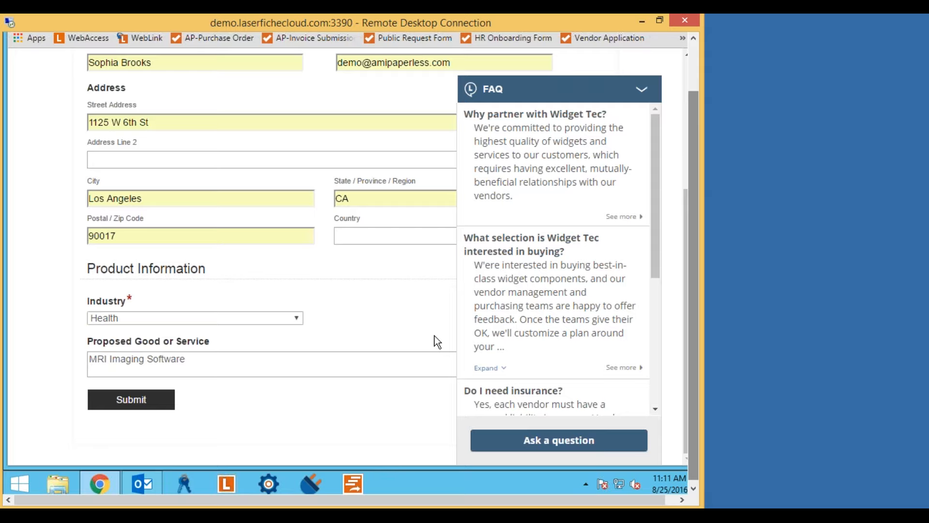
scroll(360, 406, up, 5)
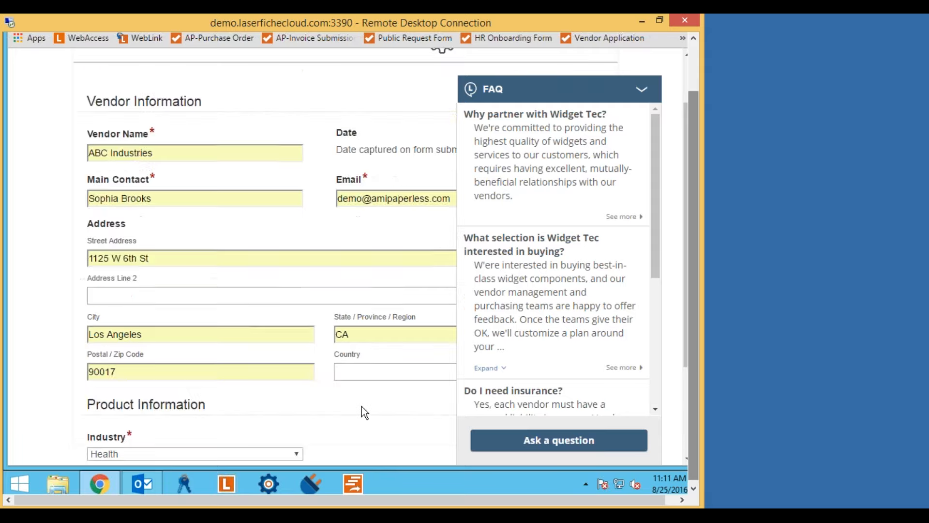
click(641, 90)
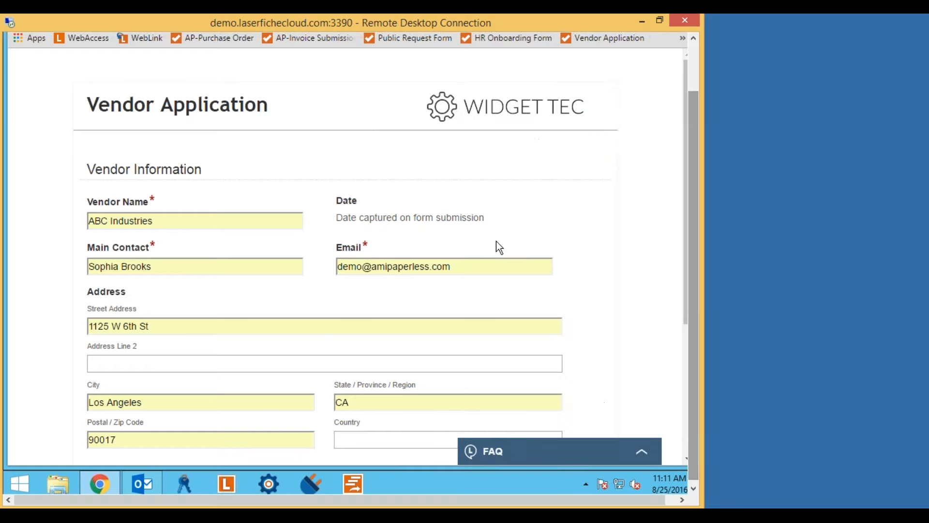
scroll(605, 197, down, 4)
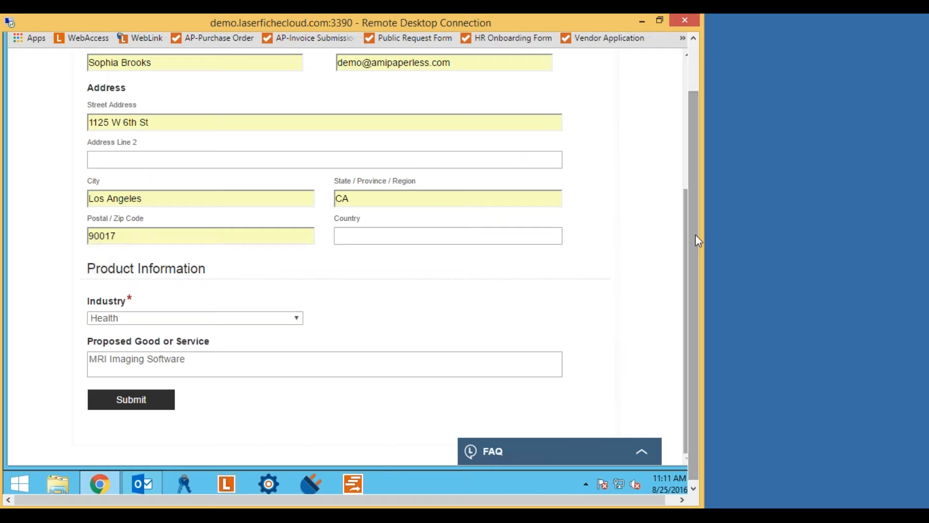
drag(695, 234, 695, 180)
drag(684, 263, 638, 123)
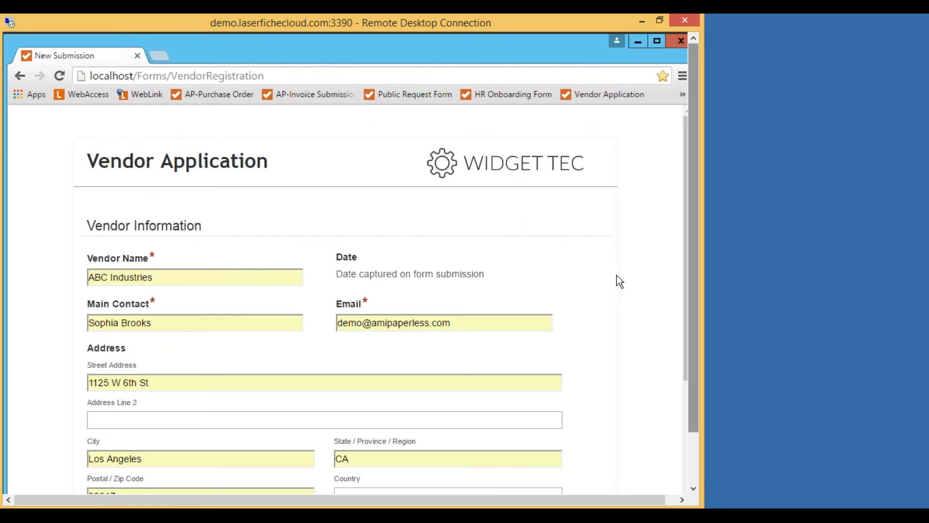
Recheck the Proposed Good or Service entry and submit the vendor application.
scroll(616, 275, down, 4)
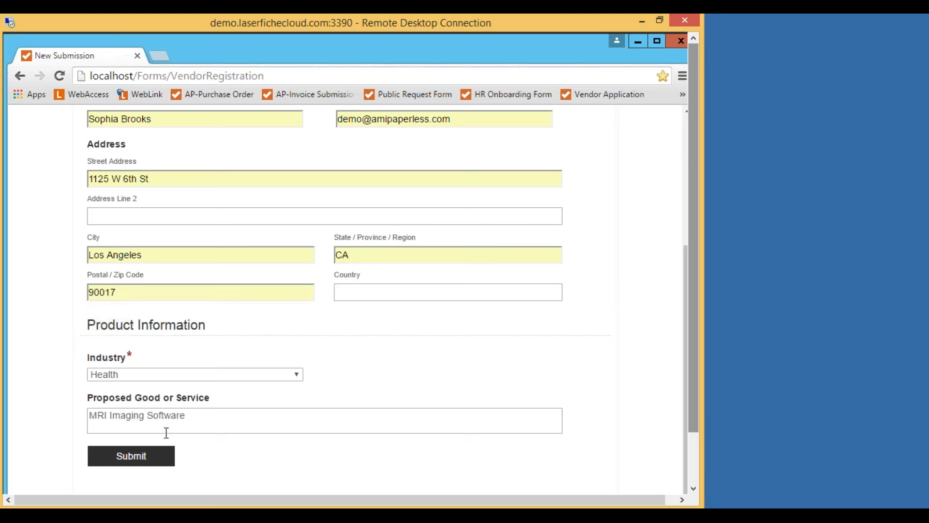
click(223, 415)
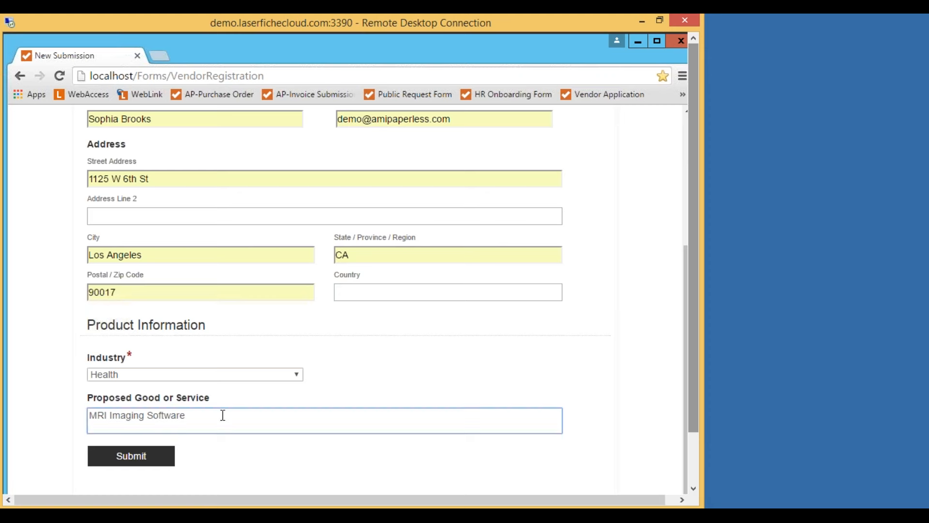
click(388, 377)
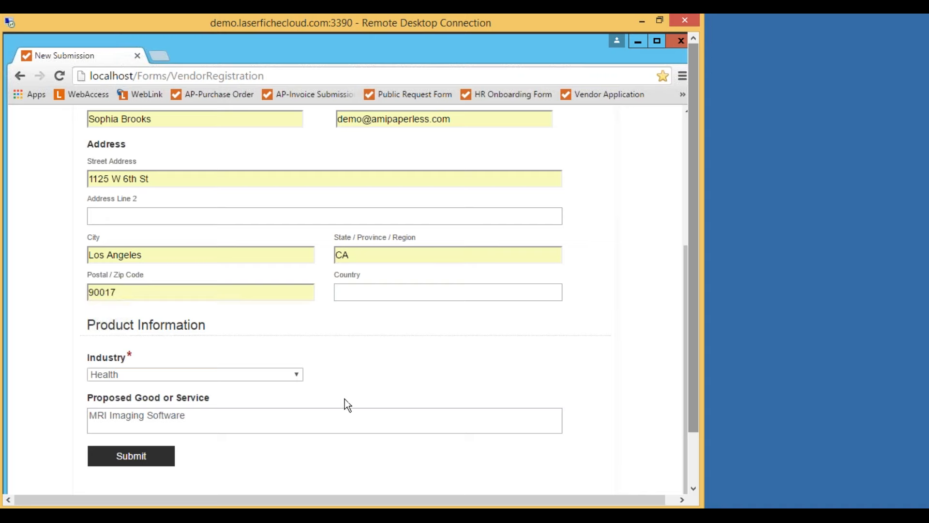
scroll(358, 387, up, 4)
scroll(358, 387, down, 4)
click(145, 456)
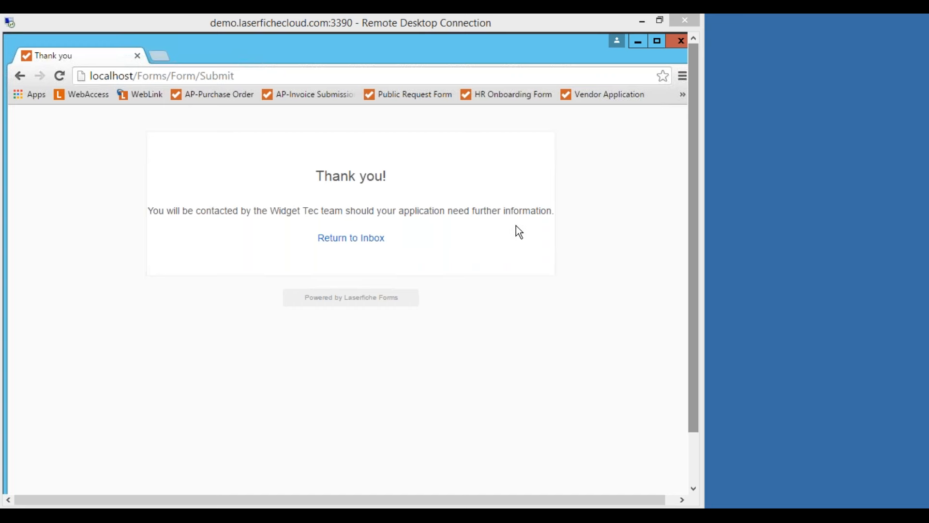
Return from the Thank you page to the Tasks inbox.
click(349, 240)
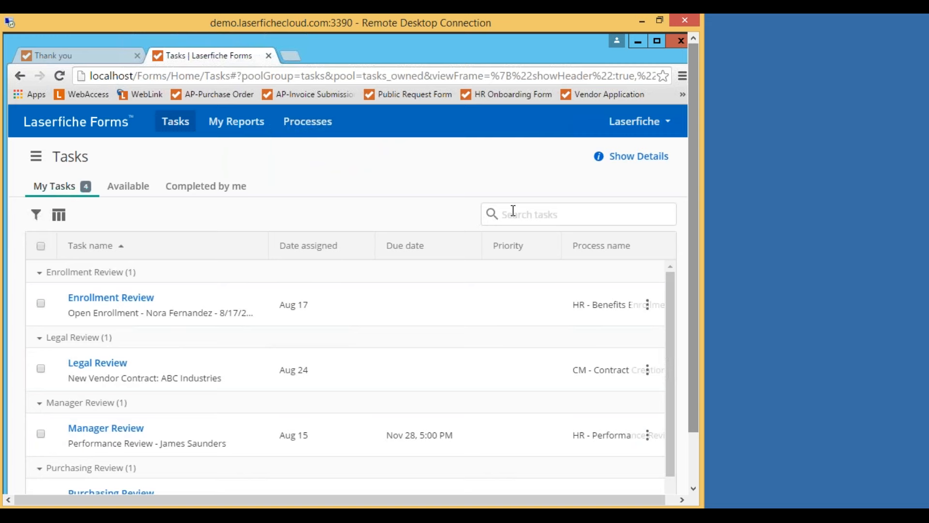
Open the Purchasing Review task for New Vendor Contract: ABC Industries.
scroll(528, 381, down, 1)
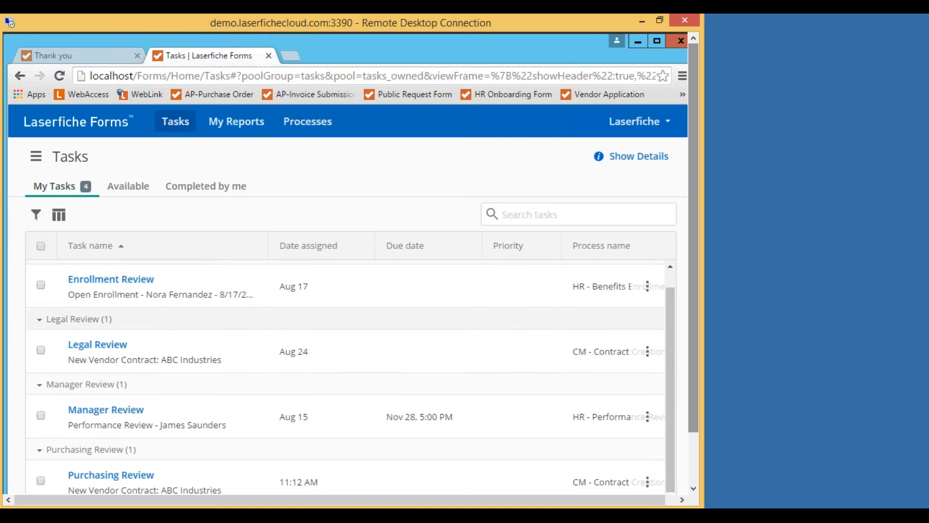
drag(692, 307, 690, 358)
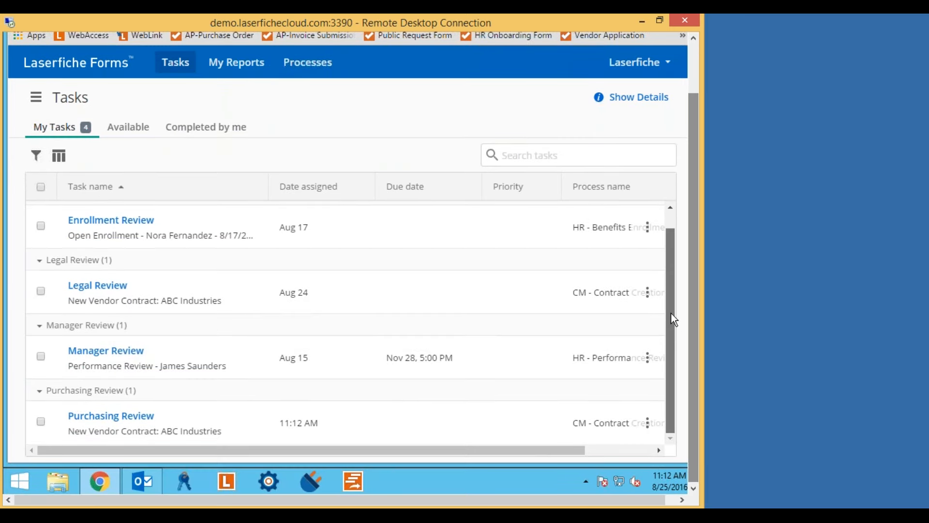
scroll(673, 290, up, 1)
drag(673, 277, 670, 234)
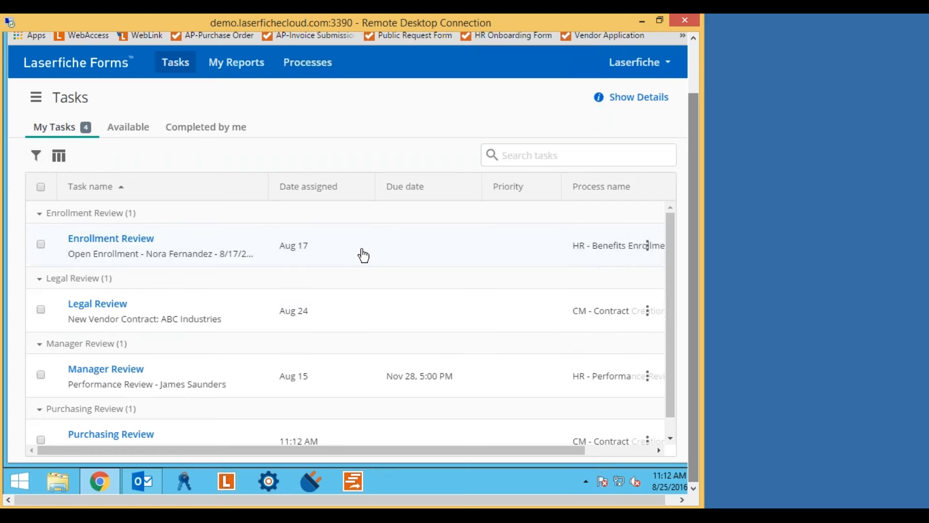
scroll(670, 270, down, 1)
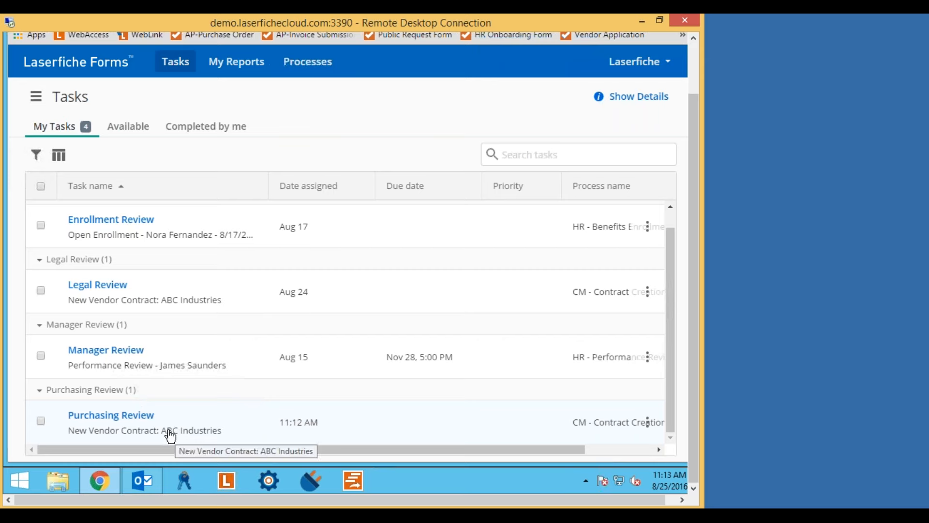
click(116, 414)
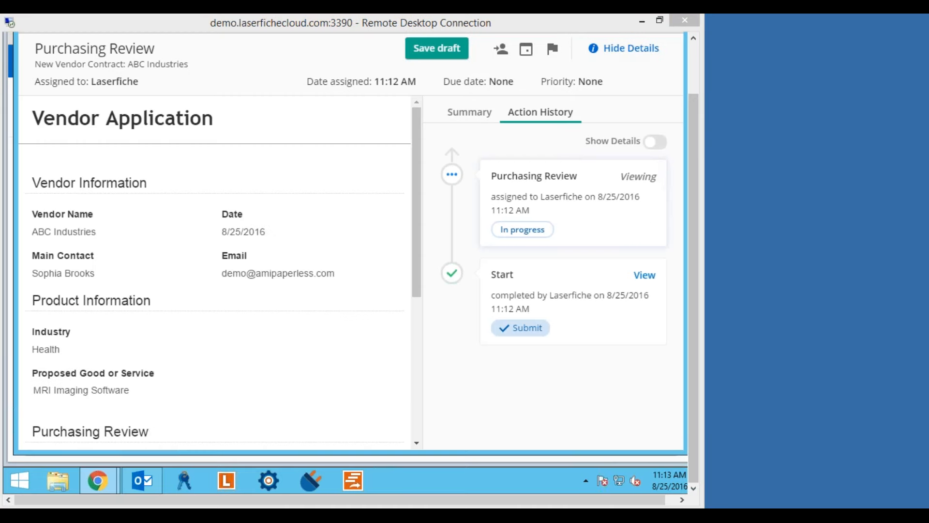
Scroll down to the Purchasing Review section and tick Sole source justification.
click(275, 193)
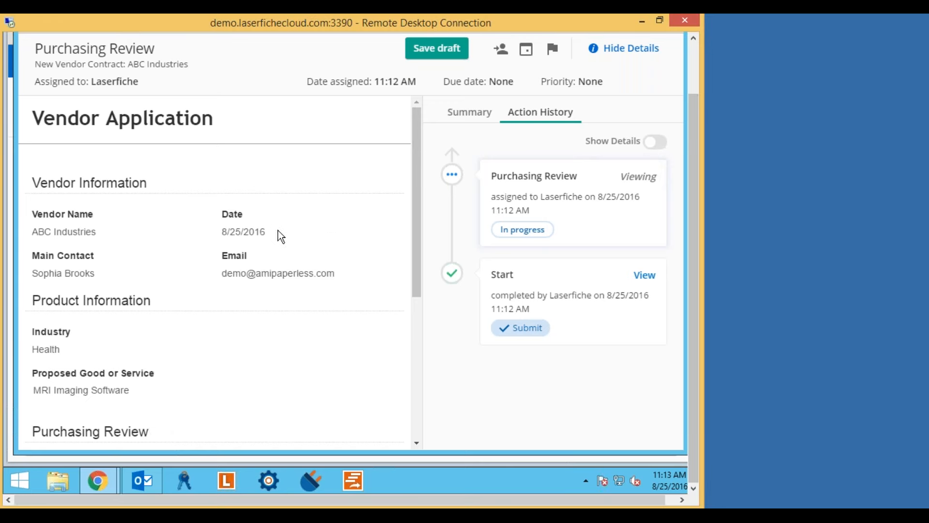
drag(417, 203, 416, 229)
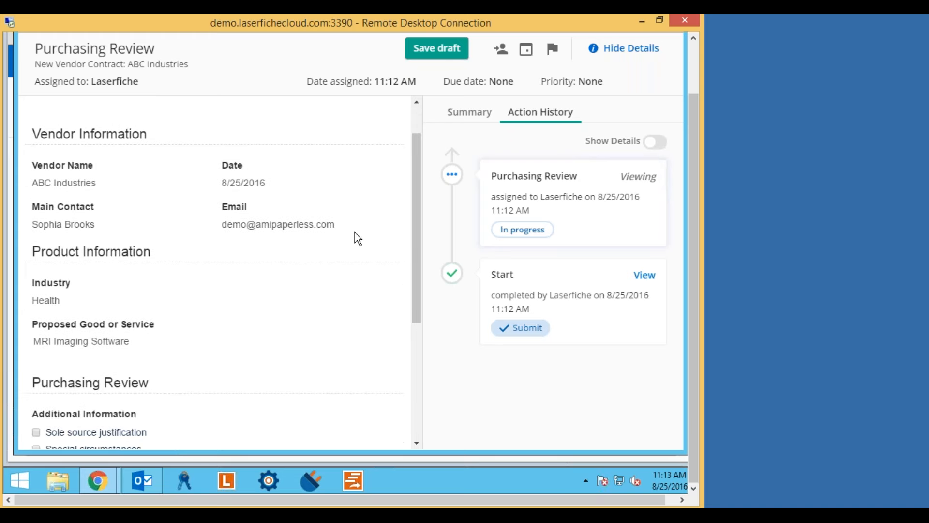
drag(417, 196, 406, 284)
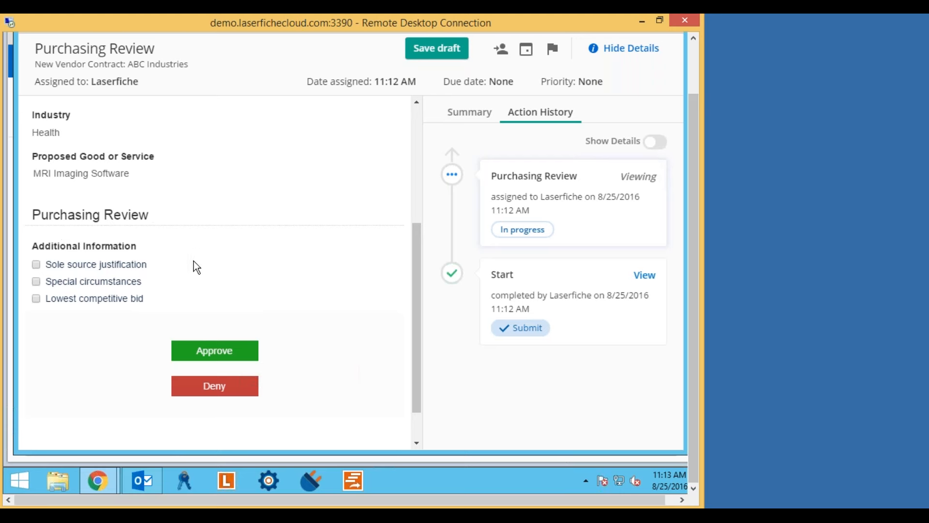
click(37, 264)
Tick and then untick Special circumstances and Lowest competitive bid, leaving only Sole source justification.
scroll(245, 281, down, 3)
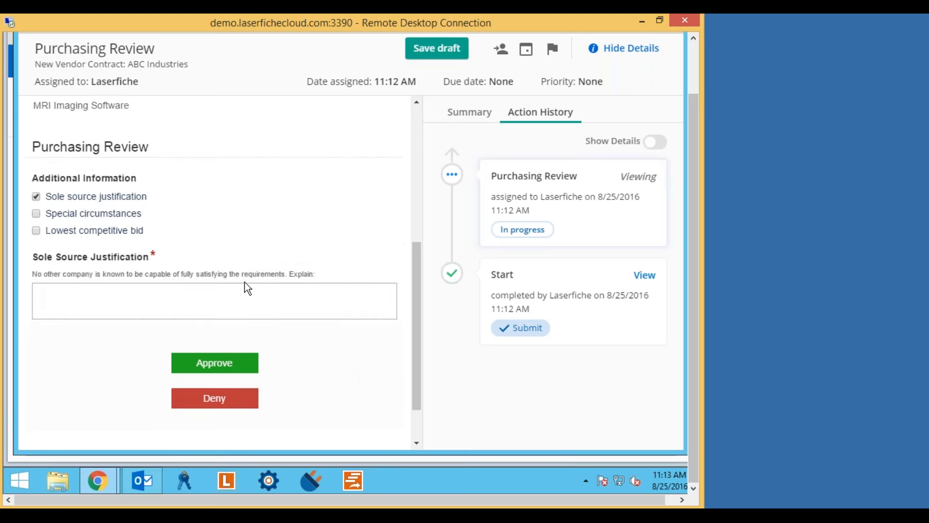
scroll(307, 339, up, 1)
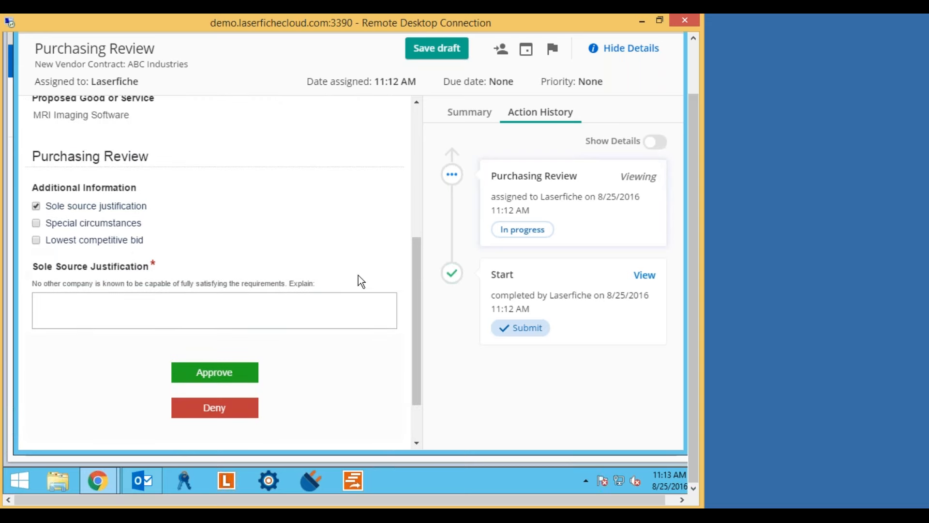
click(84, 309)
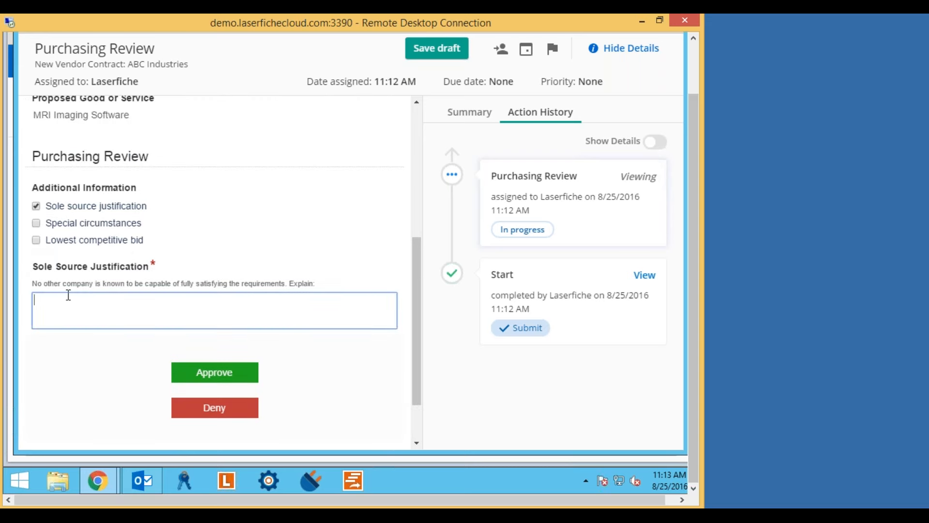
click(36, 224)
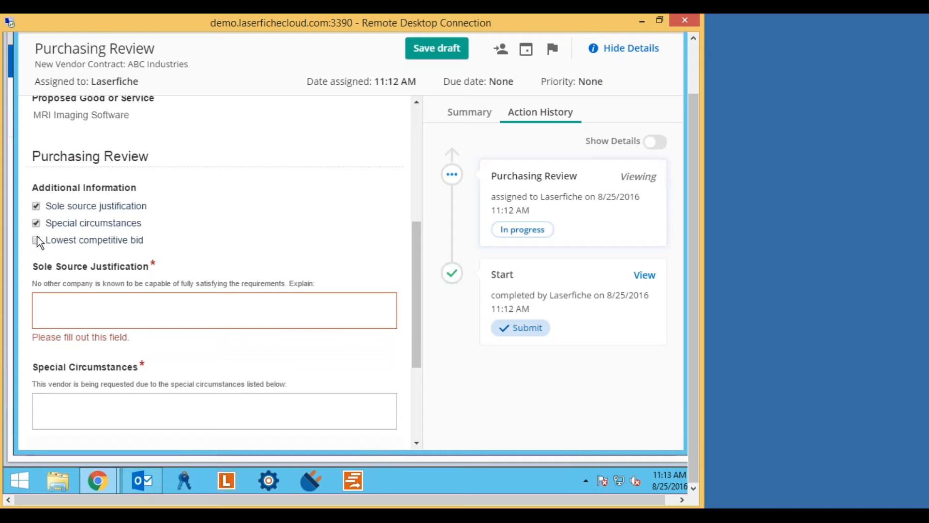
click(37, 240)
scroll(332, 241, down, 5)
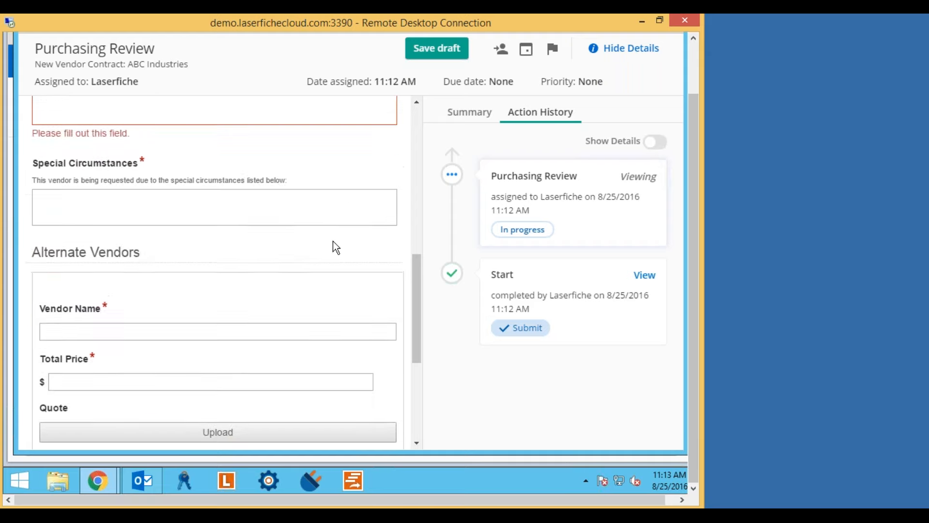
scroll(333, 240, up, 5)
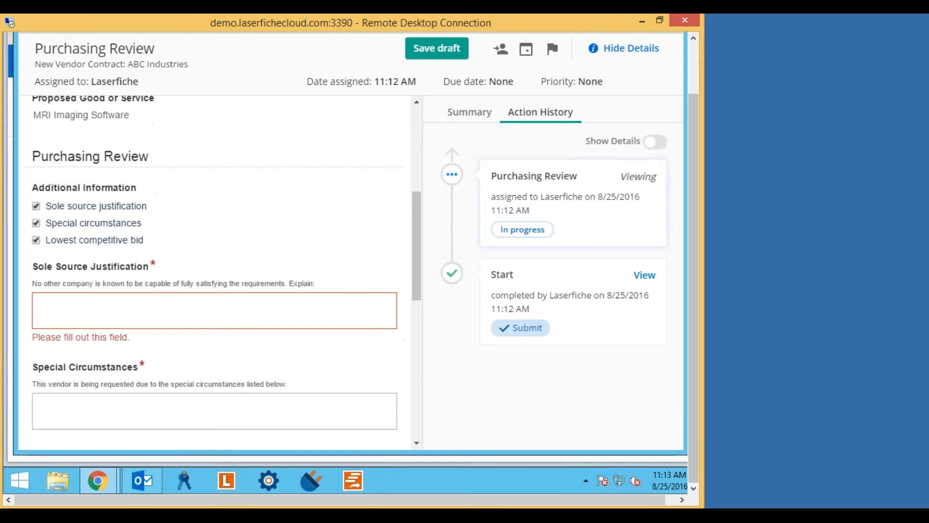
scroll(217, 271, down, 4)
scroll(261, 215, up, 4)
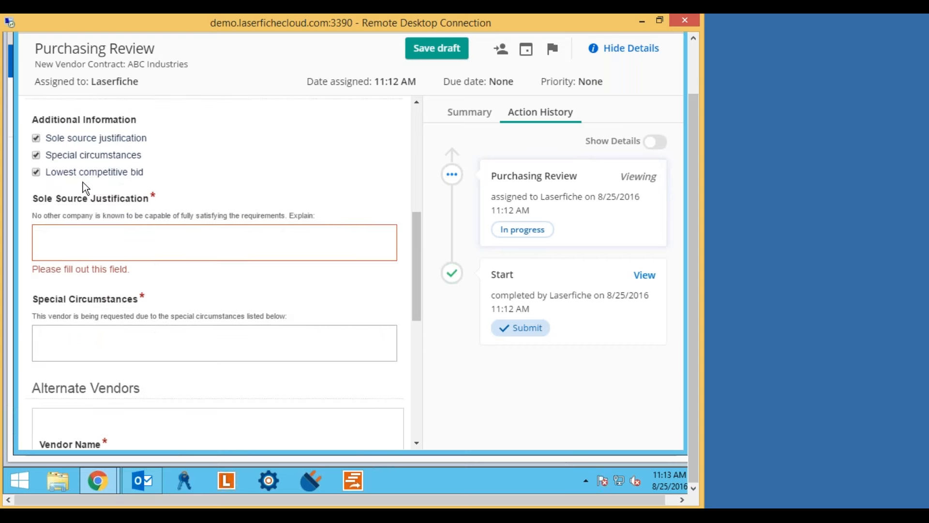
click(36, 173)
click(36, 156)
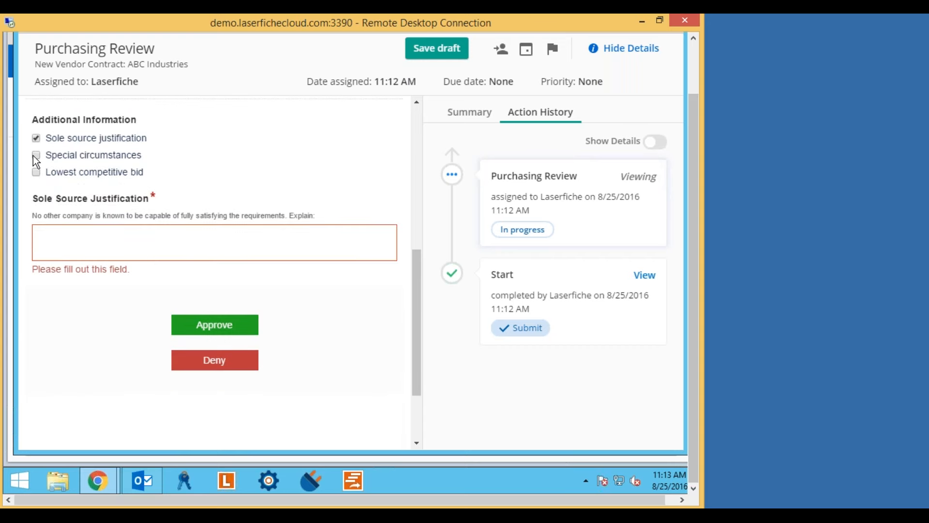
scroll(236, 307, up, 3)
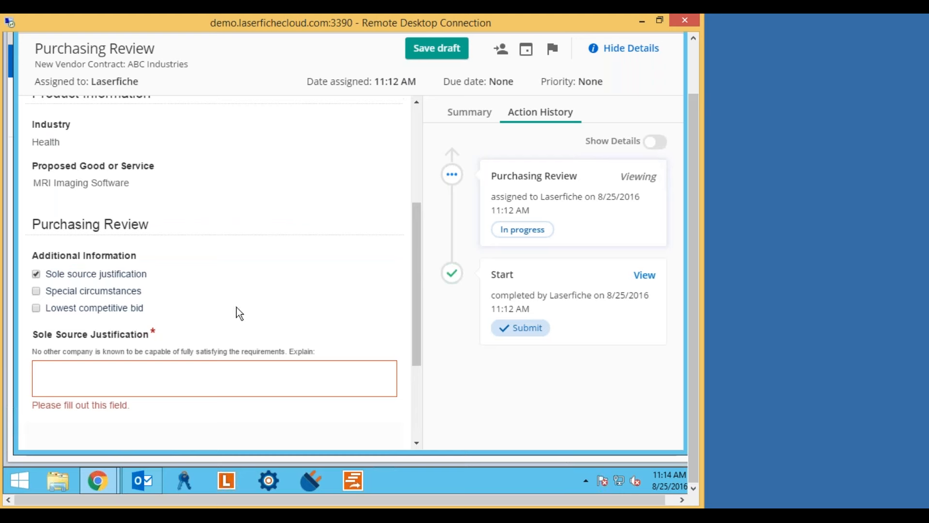
click(119, 376)
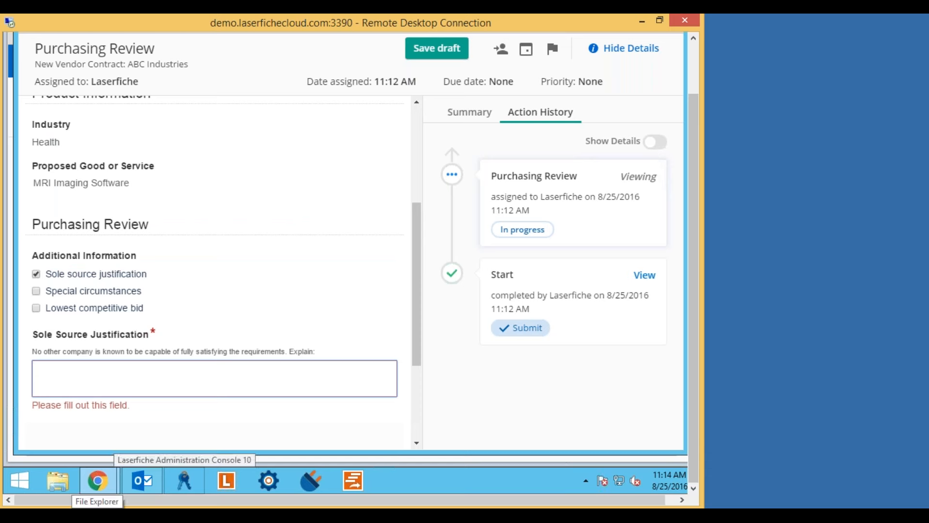
Enter the justification 'They are the only vendor that meets all of our requirements.'.
text(They are the only ven)
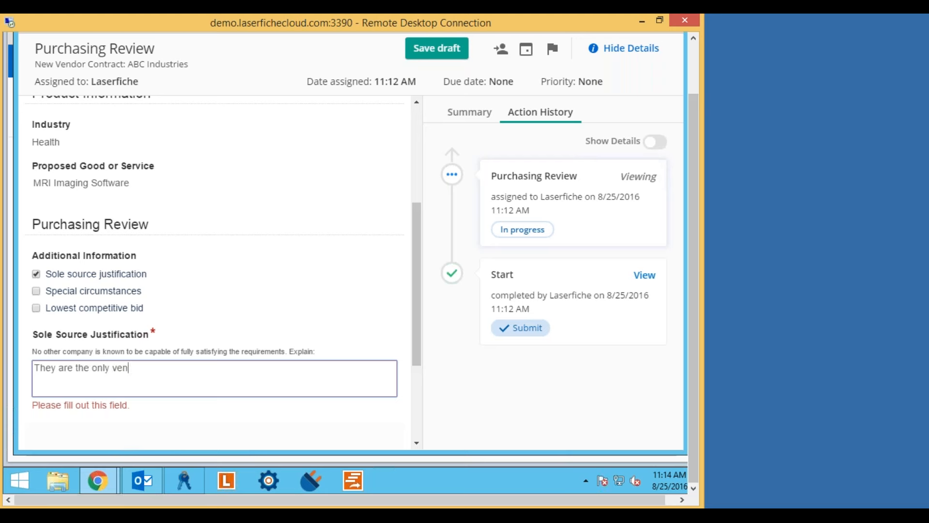
text(dor that meets all of our re)
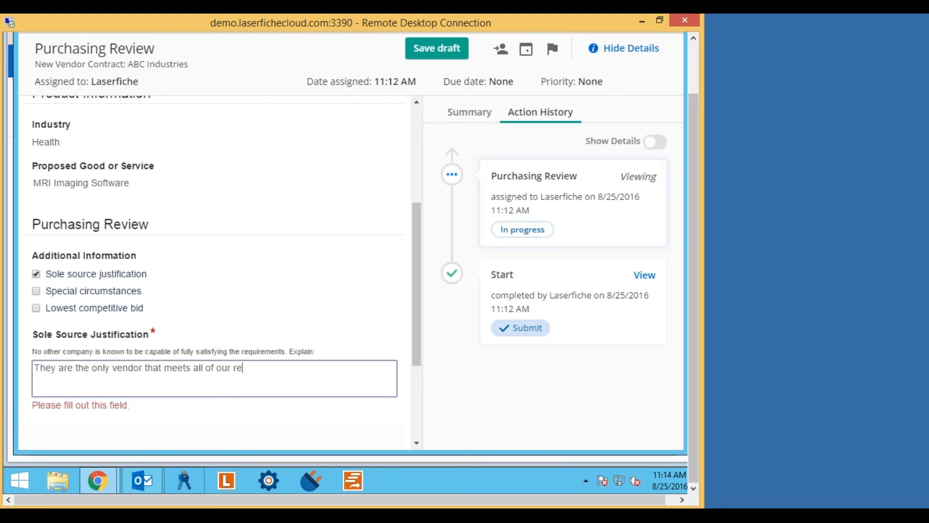
text(quirements.)
click(338, 320)
scroll(341, 320, down, 3)
scroll(355, 326, up, 3)
scroll(355, 326, down, 3)
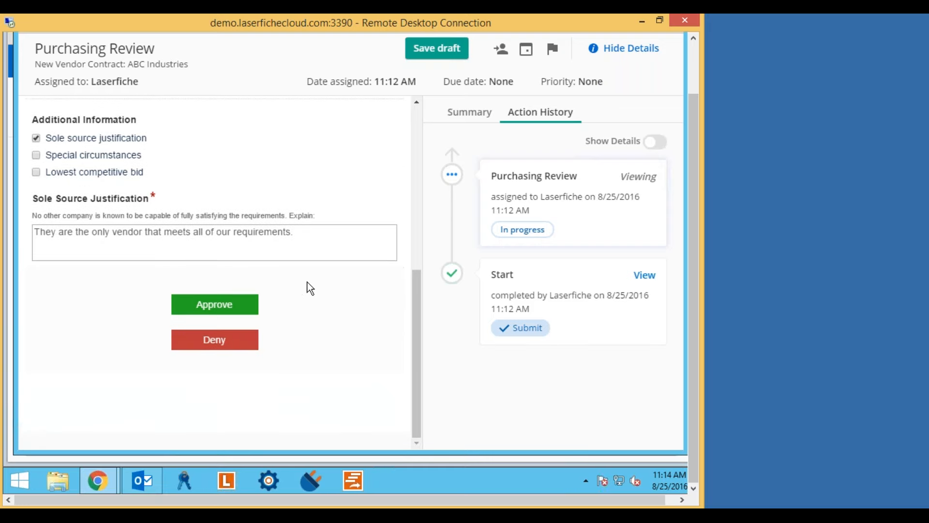
scroll(391, 345, up, 4)
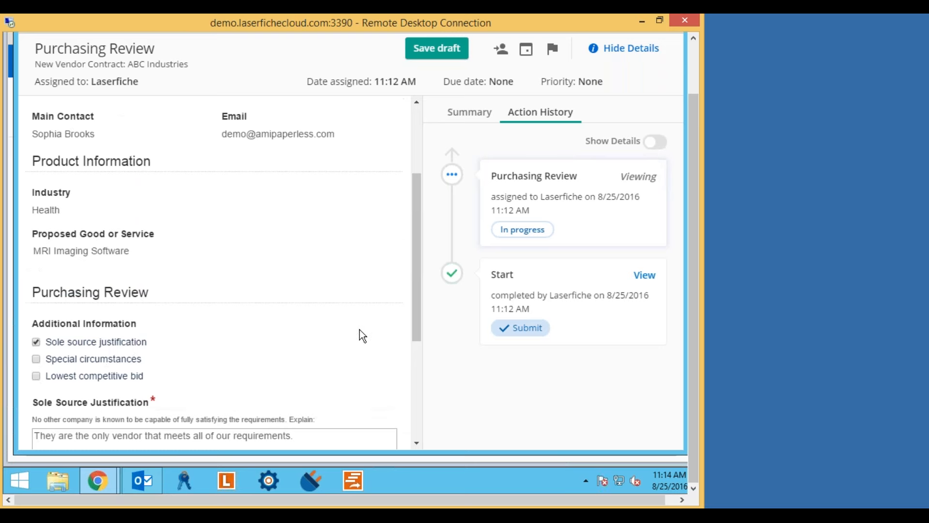
scroll(359, 330, up, 1)
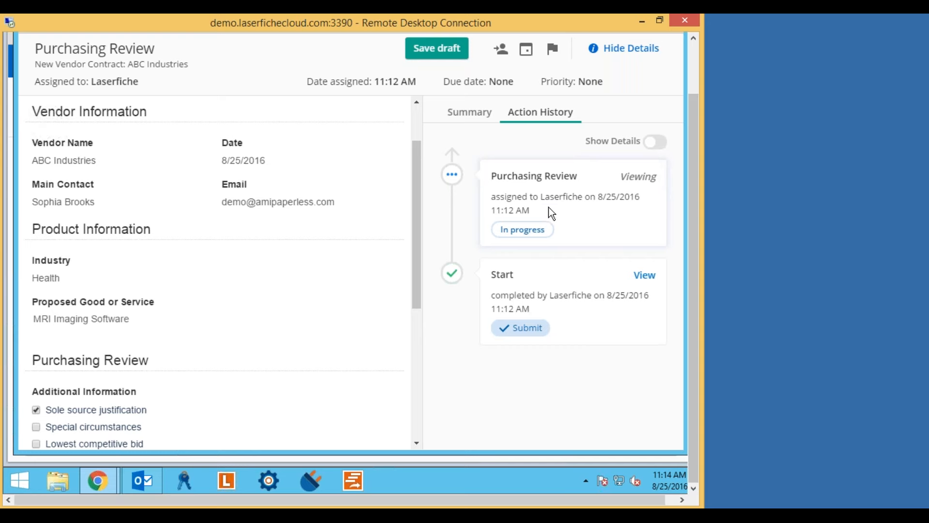
Turn on Show Details in Action History and approve the Purchasing Review.
click(663, 142)
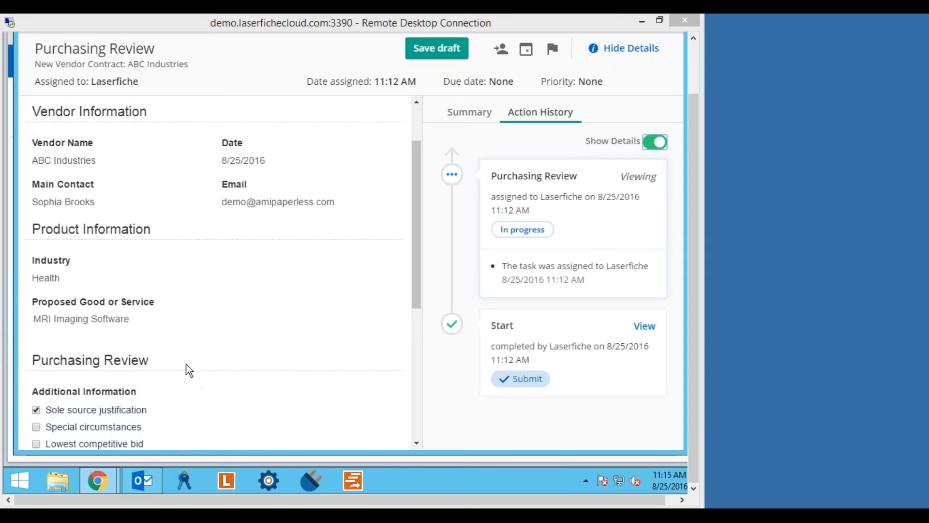
click(292, 325)
scroll(293, 324, down, 5)
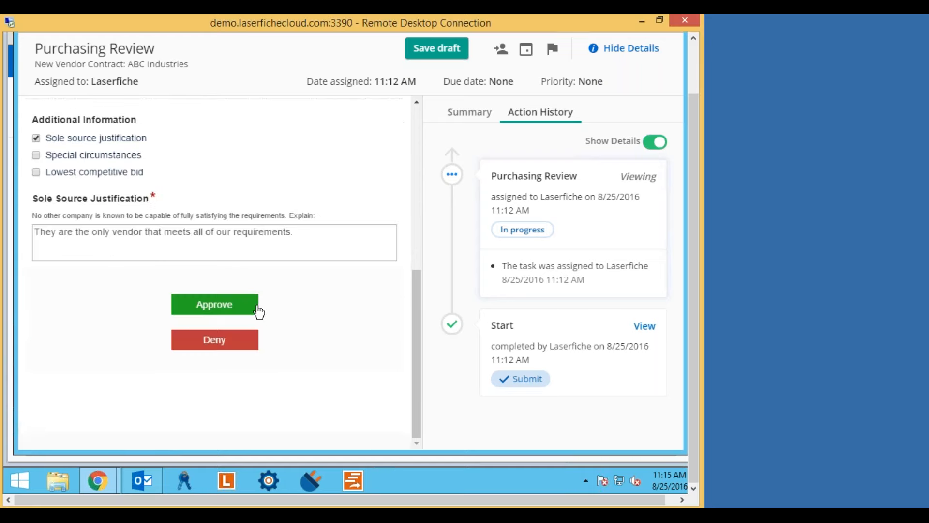
click(230, 306)
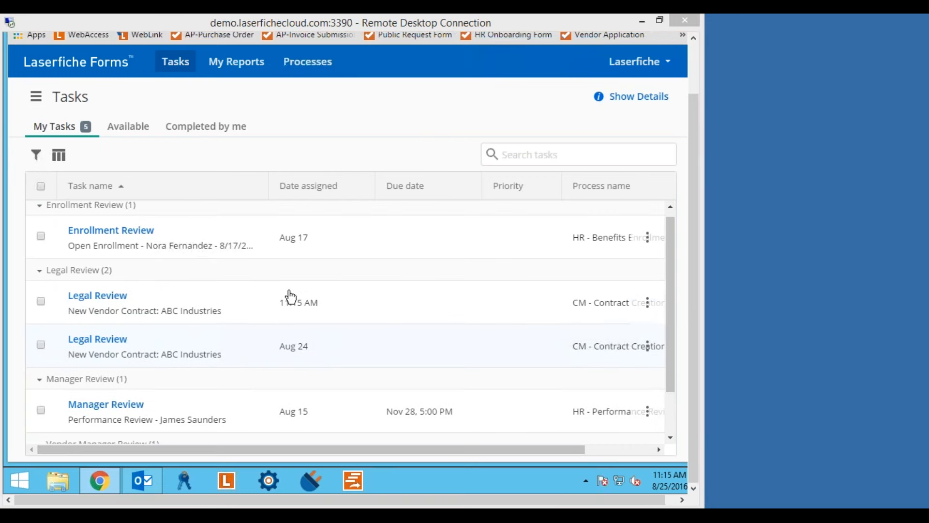
Approve the Purchasing Review and find the new 11:15 AM Legal Review task in My Tasks.
click(672, 239)
drag(668, 242, 668, 373)
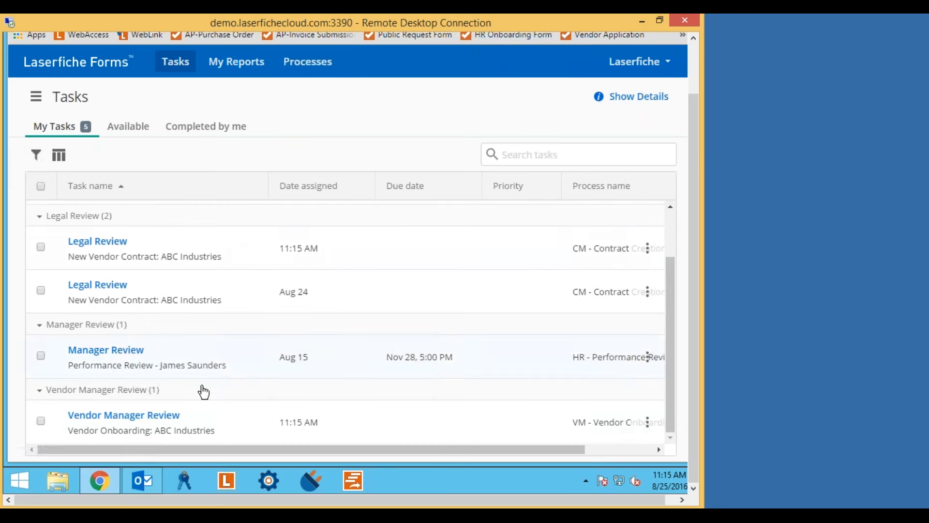
scroll(425, 339, up, 2)
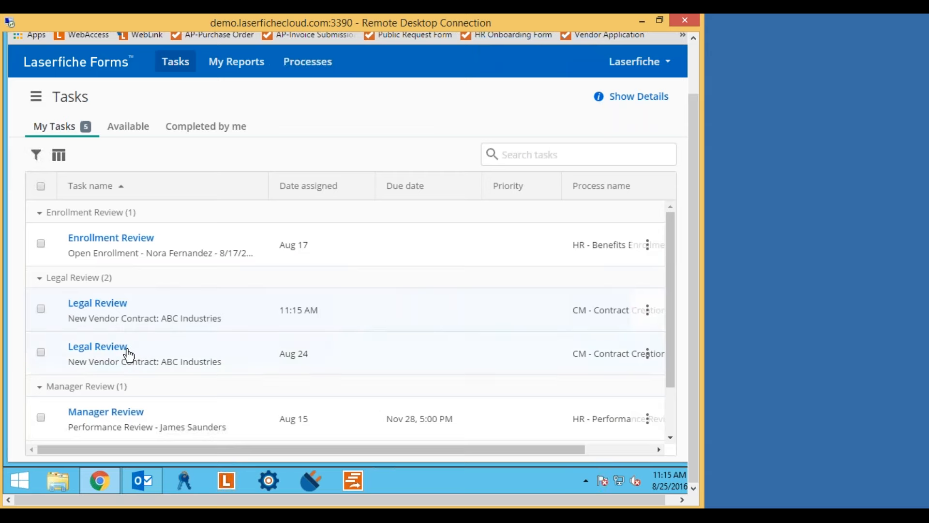
scroll(498, 333, down, 2)
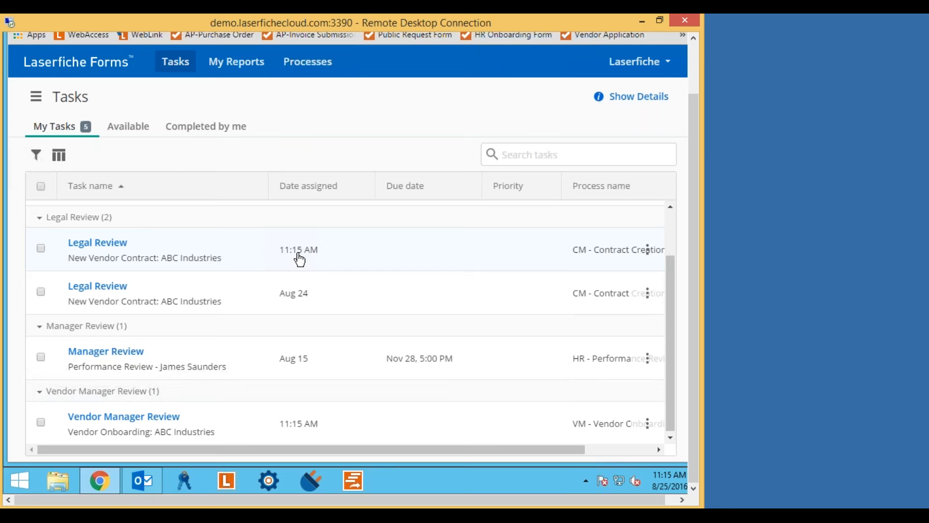
mouse_move(304, 257)
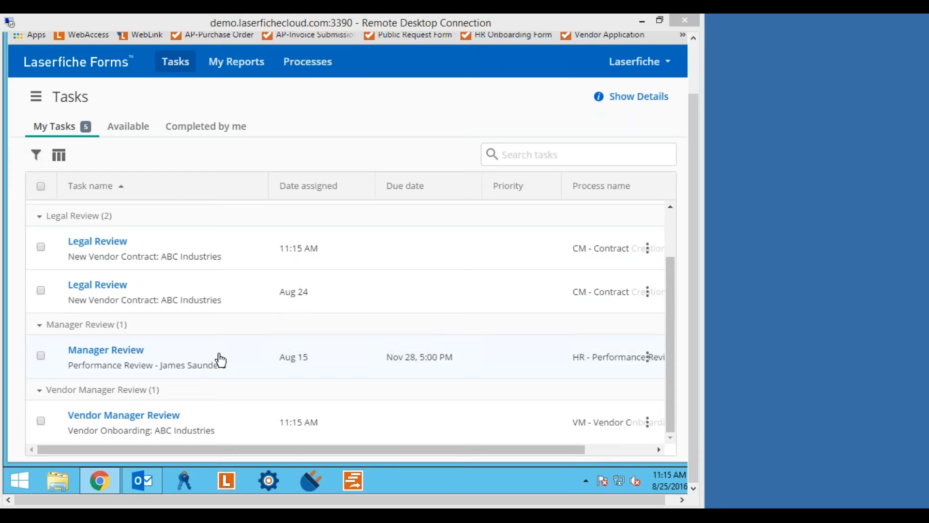
click(674, 290)
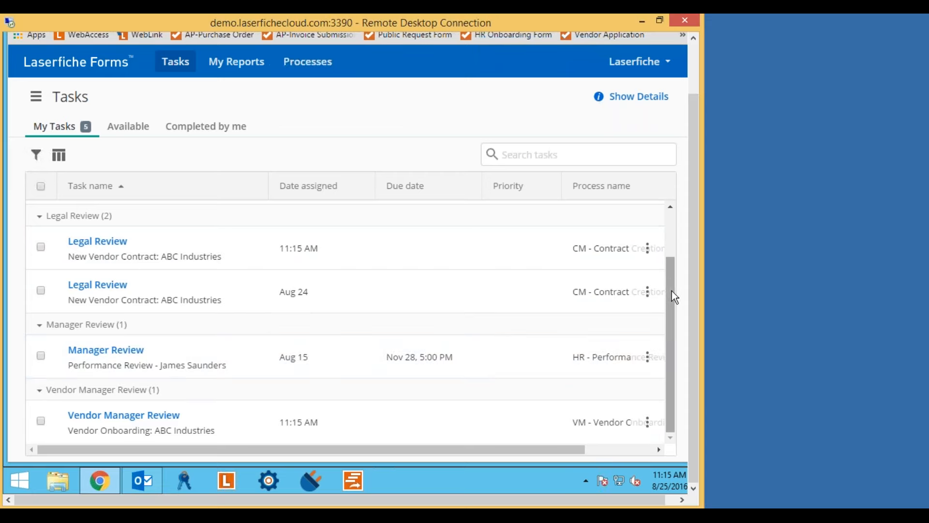
drag(670, 303, 675, 273)
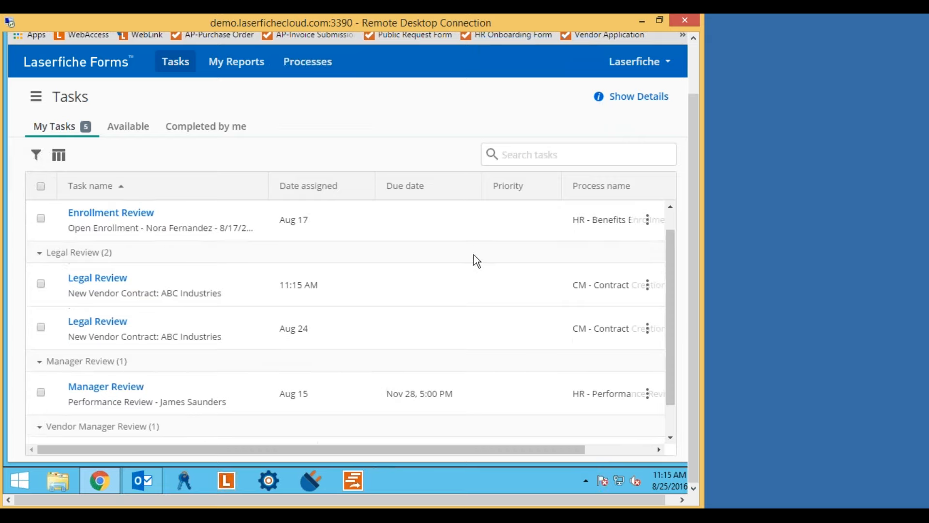
Open the 11:15 AM Legal Review task for ABC Industries and scroll to its Legal Review section.
click(102, 279)
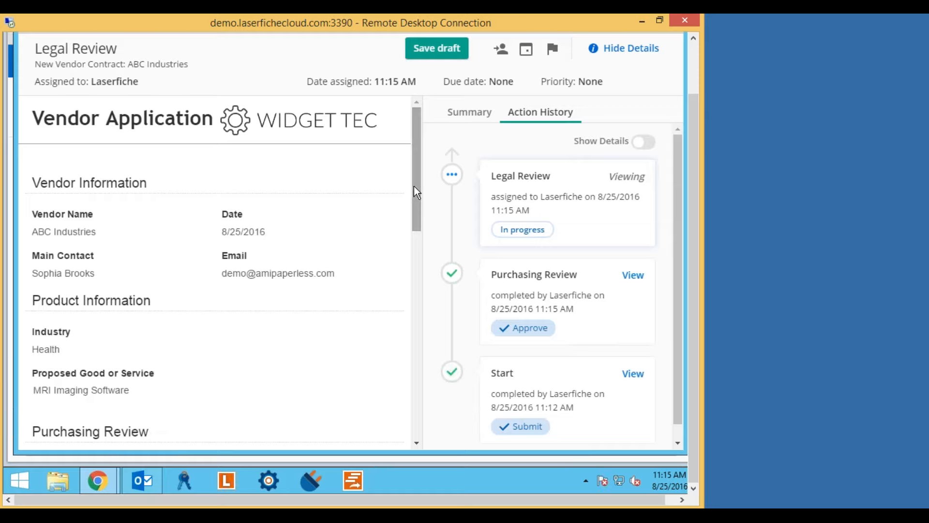
mouse_move(414, 186)
mouse_down()
mouse_move(412, 228)
mouse_move(419, 148)
mouse_move(414, 168)
mouse_up()
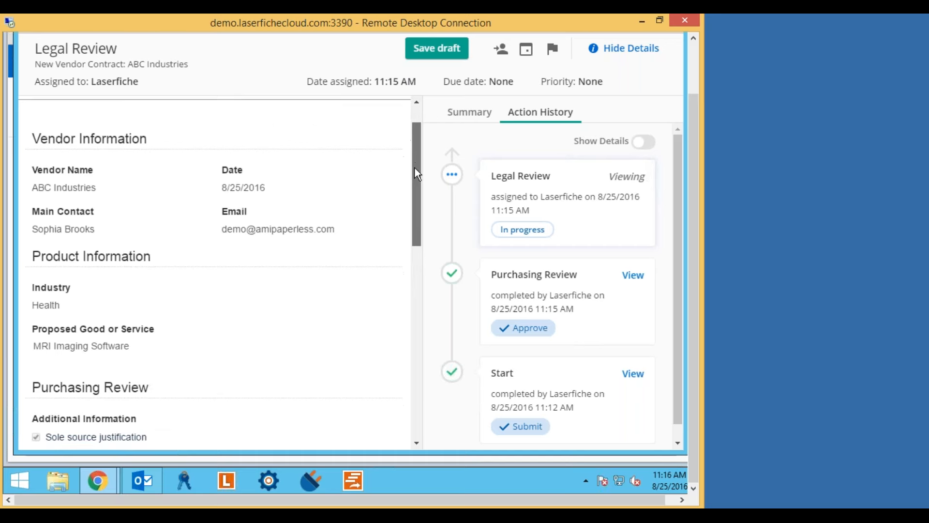
drag(414, 167, 408, 308)
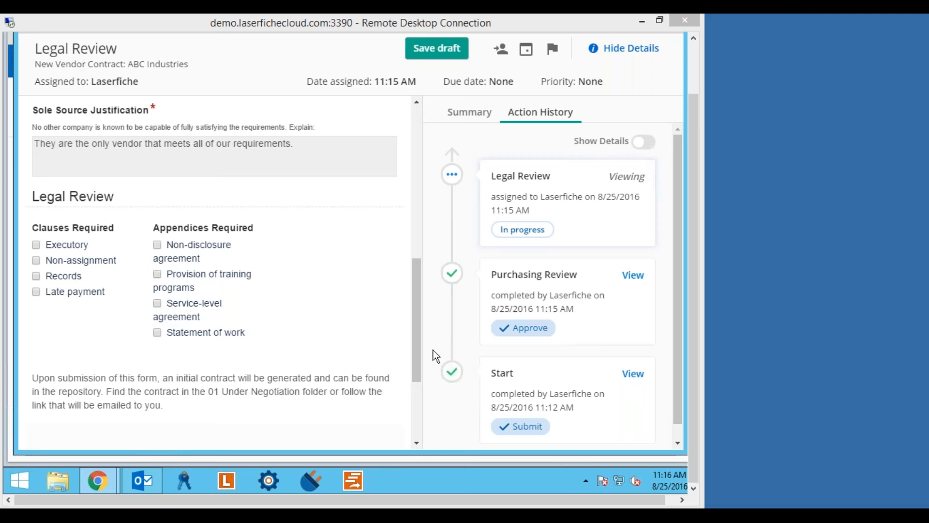
click(95, 308)
Review the Legal Review form with Executory and Records clauses required, then submit it.
scroll(335, 344, down, 3)
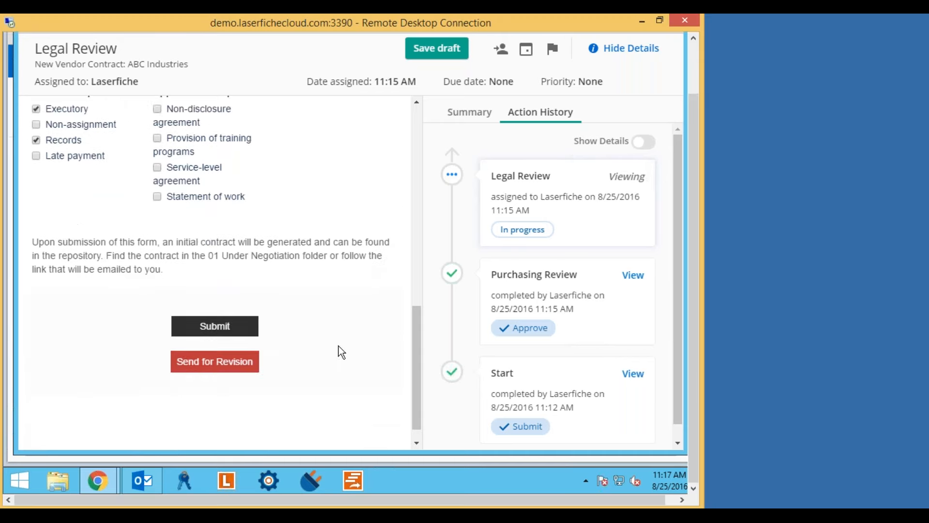
scroll(339, 345, up, 2)
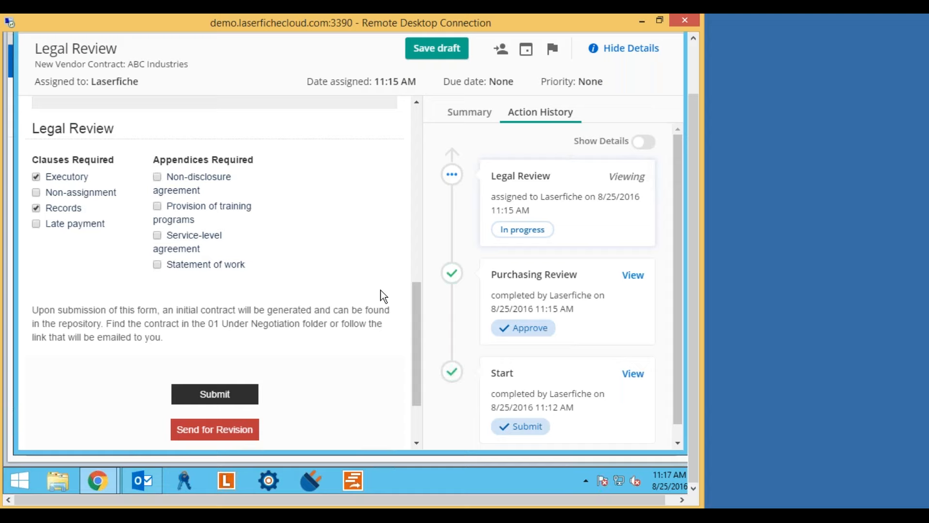
scroll(365, 358, down, 3)
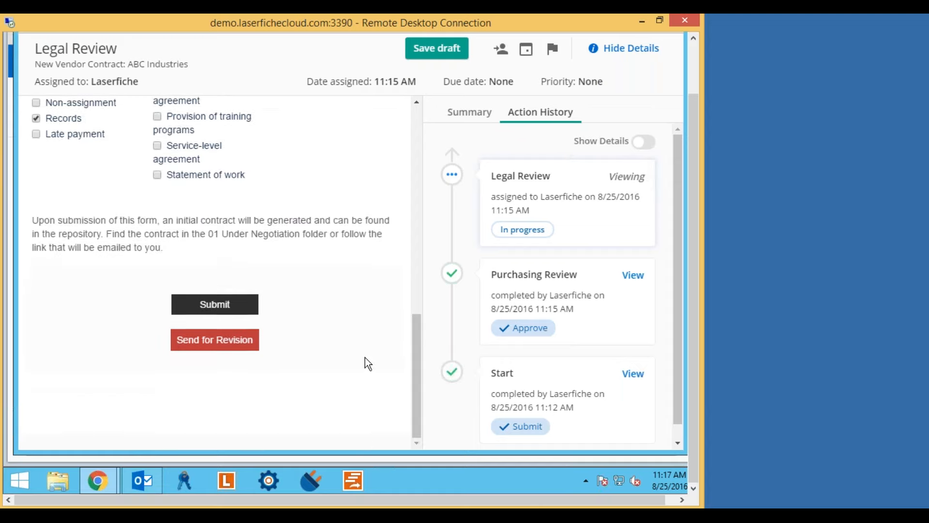
scroll(365, 357, up, 10)
scroll(367, 356, down, 10)
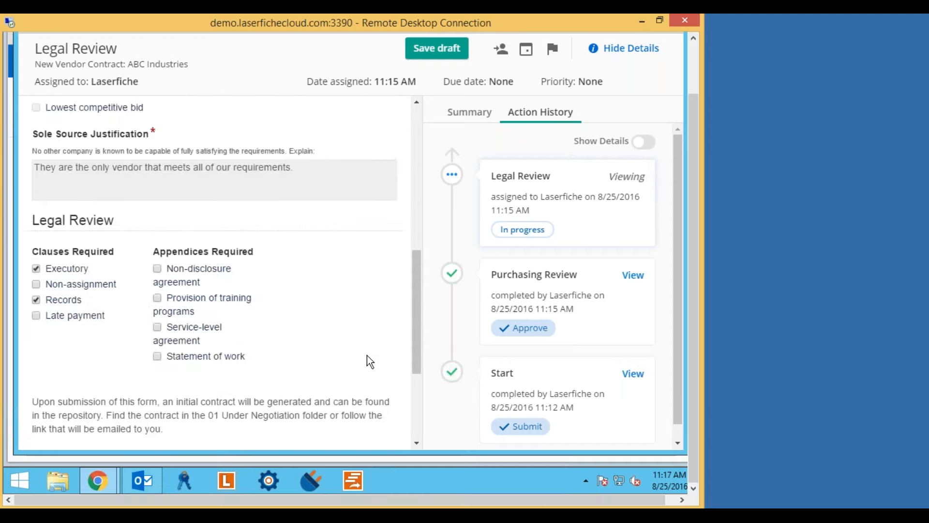
click(228, 308)
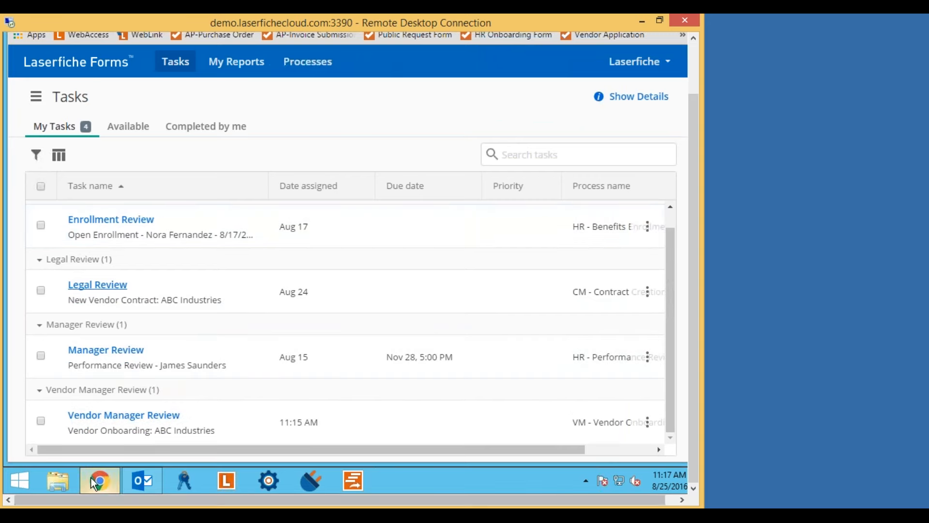
Open LaserRepository in Laserfiche Client, signing in with the legal user's name and password.
click(229, 481)
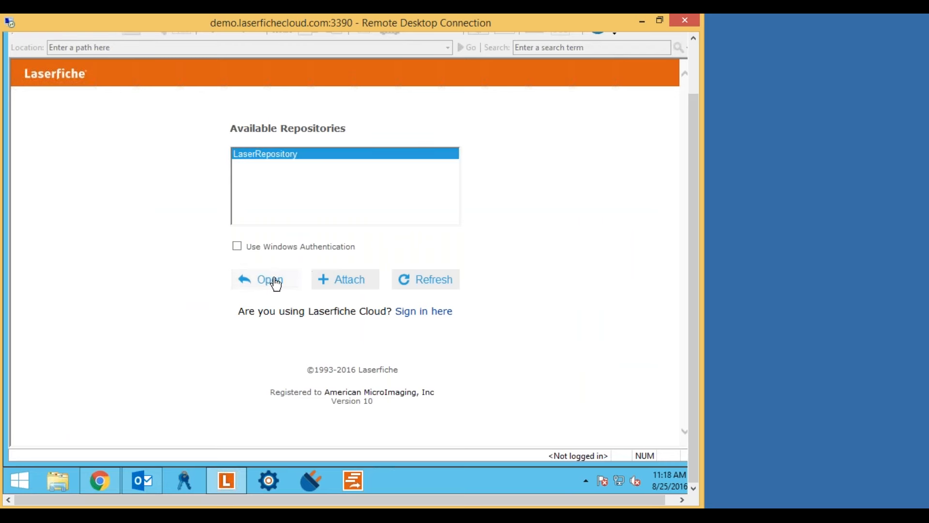
click(247, 281)
drag(348, 206, 264, 211)
text(larry l)
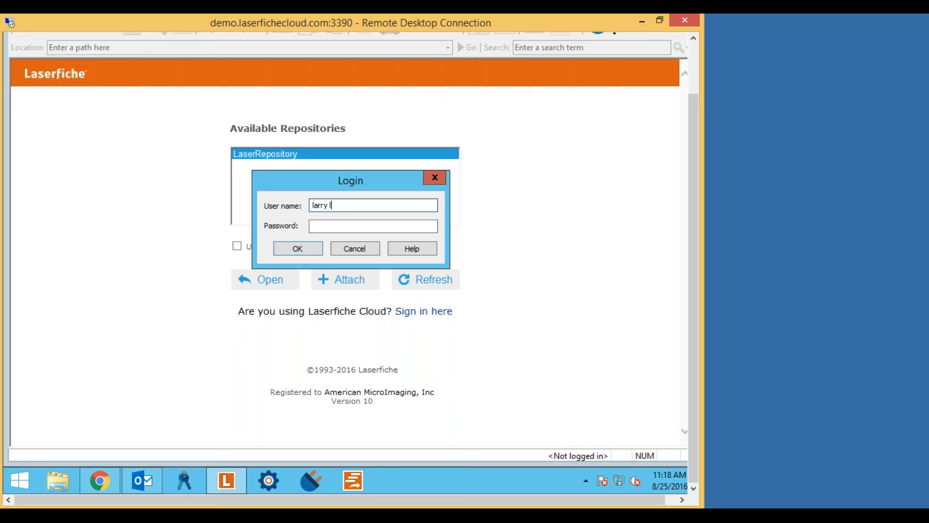
text(egal)
key(Tab)
text(•)
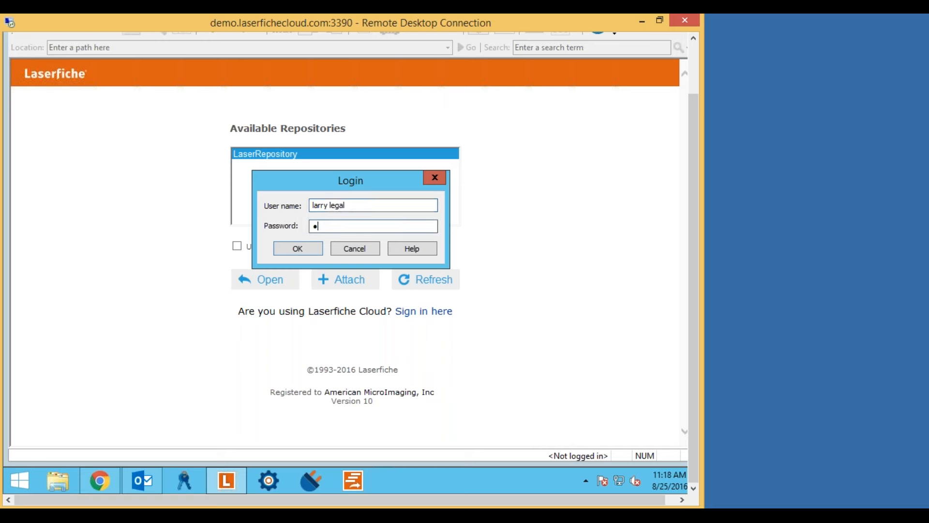
click(299, 249)
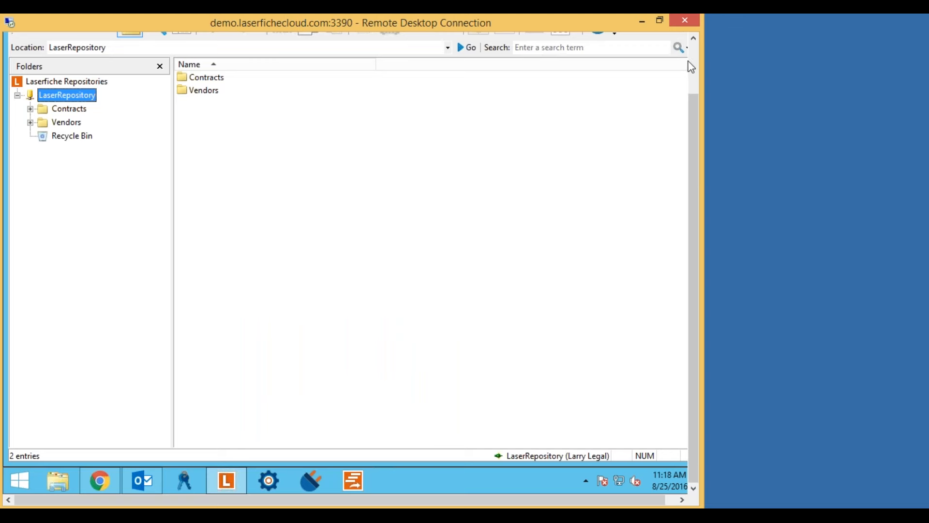
drag(693, 145, 691, 92)
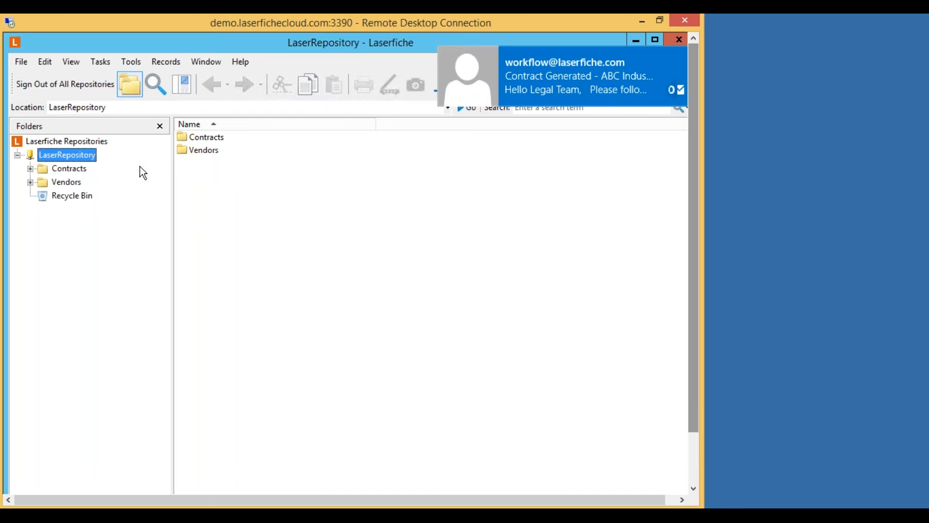
Expand Contracts, select 01 Under Negotiation, and open the ABC Industries folder inside it.
click(30, 169)
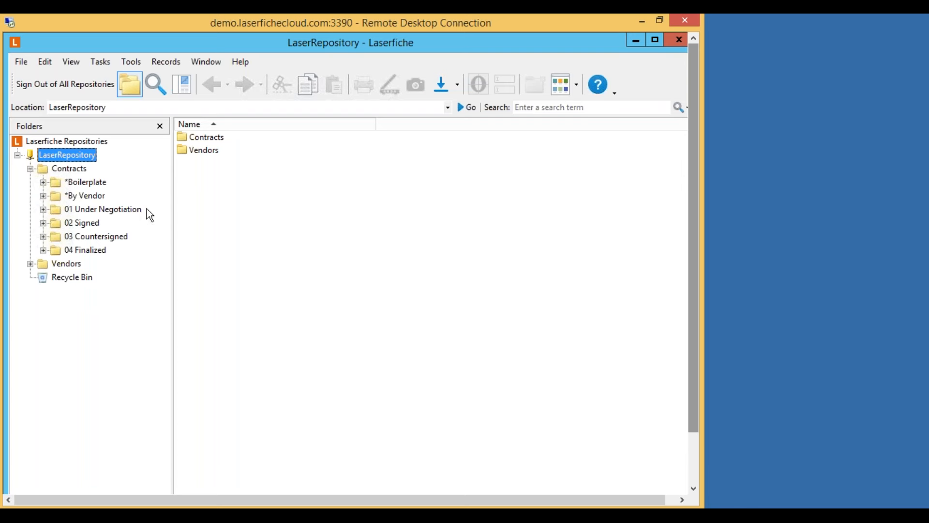
click(90, 211)
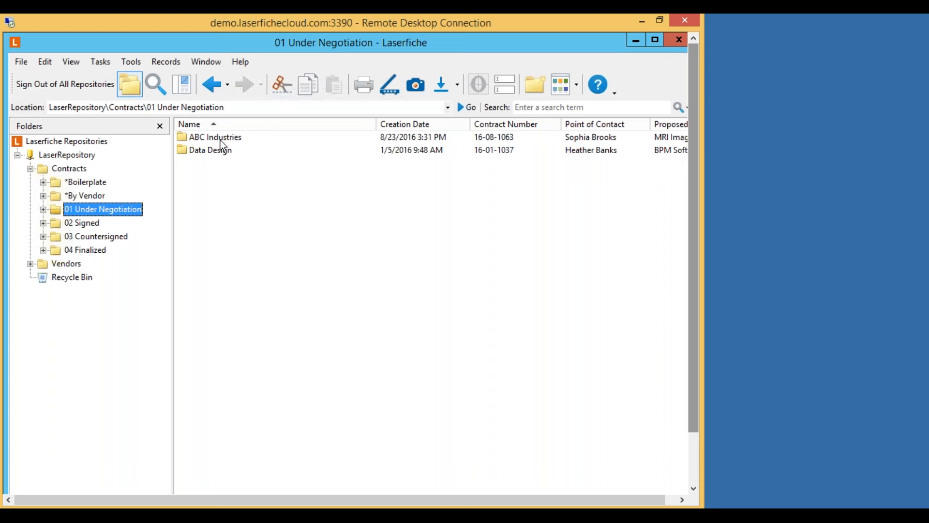
click(235, 139)
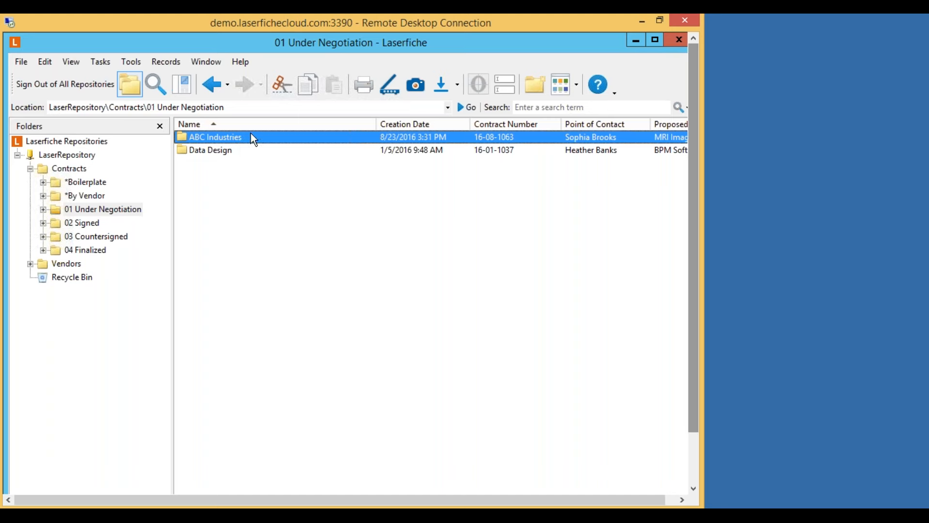
double_click(227, 140)
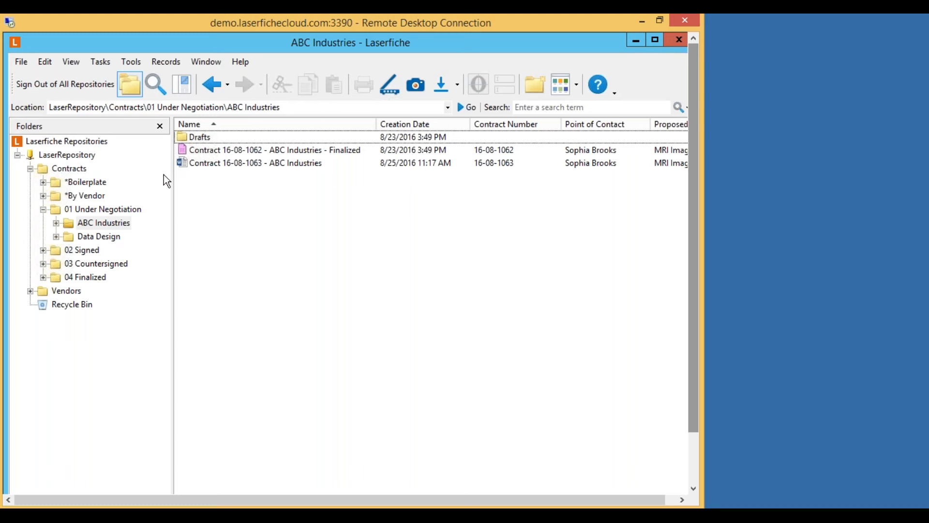
click(111, 222)
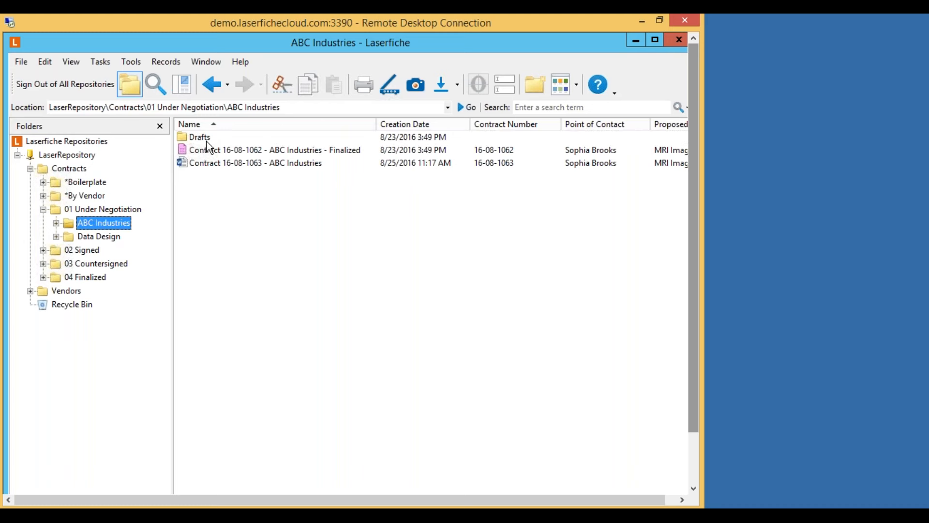
Delete the old finalized contract 16-08-1062, moving it to the recycle bin.
click(243, 165)
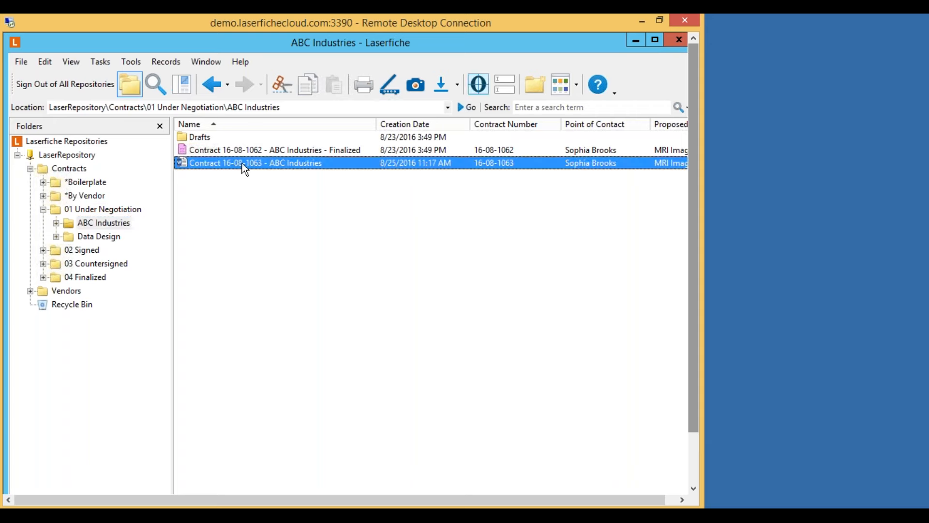
click(281, 150)
right_click(280, 150)
click(329, 273)
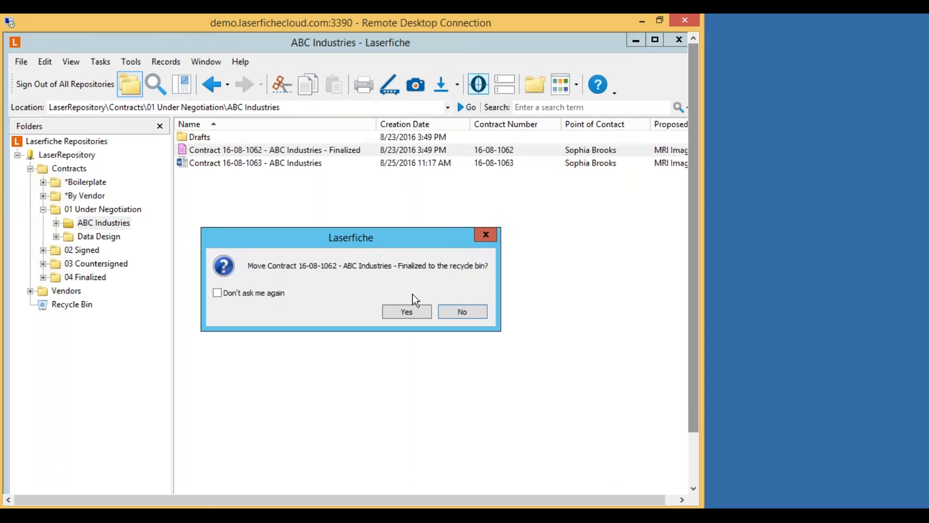
click(416, 312)
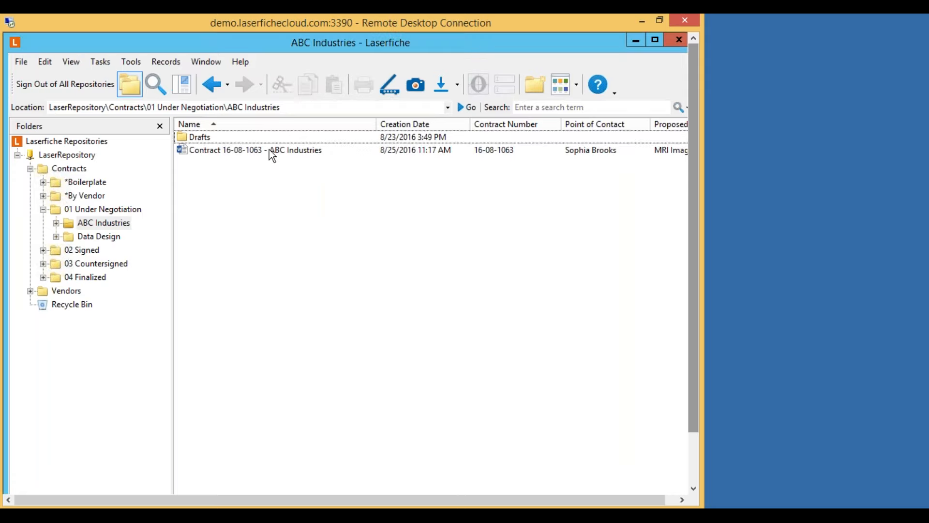
Delete the Drafts folder from ABC Industries, sending it to the recycle bin.
click(269, 150)
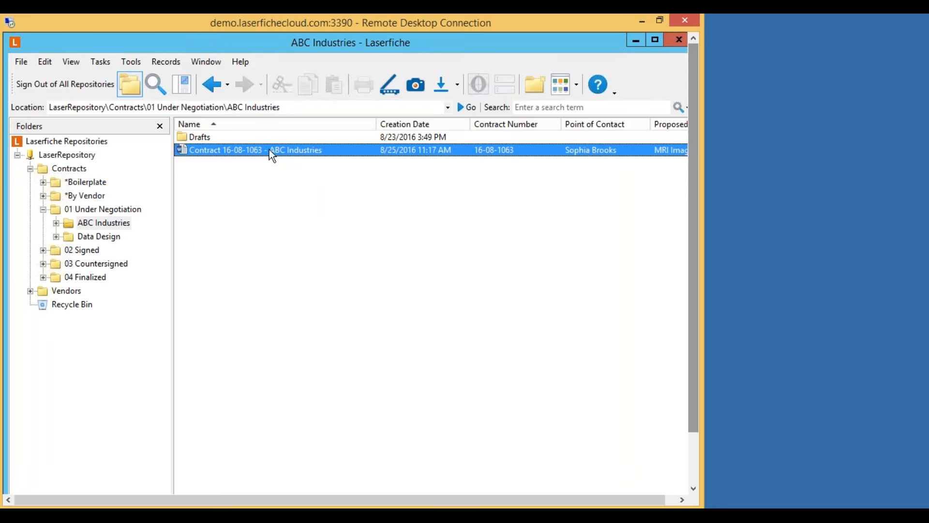
right_click(201, 140)
click(272, 287)
click(346, 311)
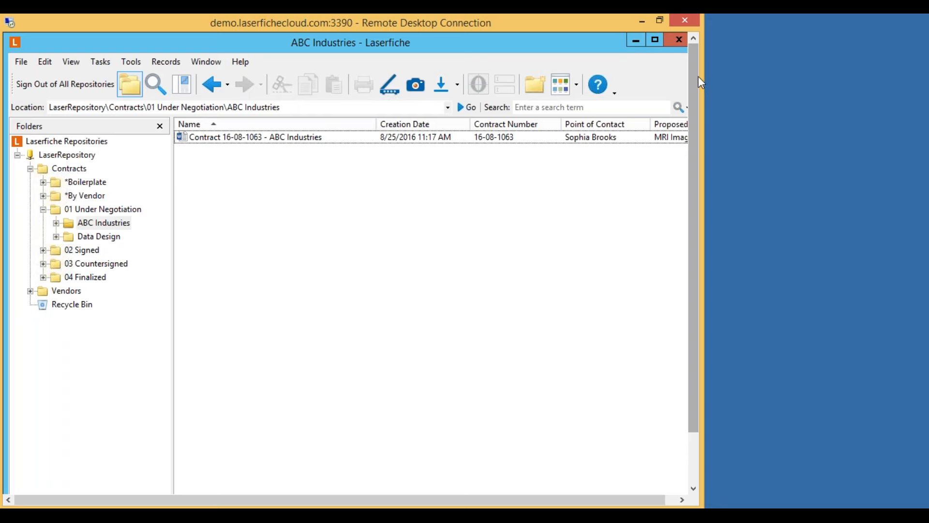
drag(591, 48, 580, 85)
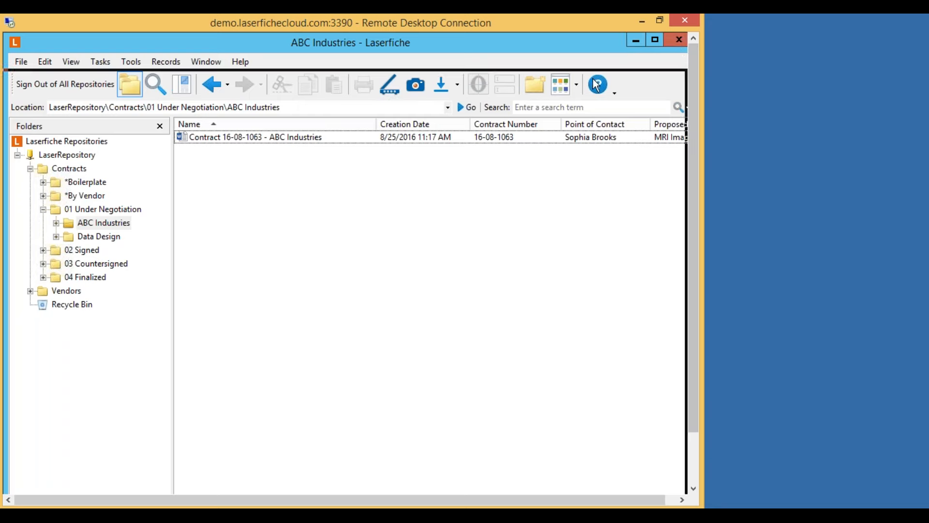
Close Laserfiche, open the Contract Generated - ABC Industries email in Outlook, and launch its contract attachment.
click(666, 75)
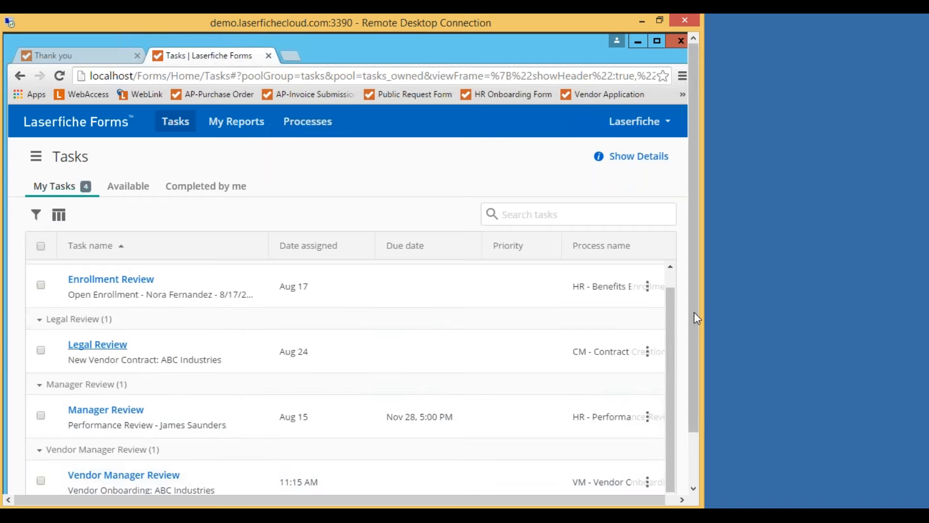
scroll(695, 320, down, 2)
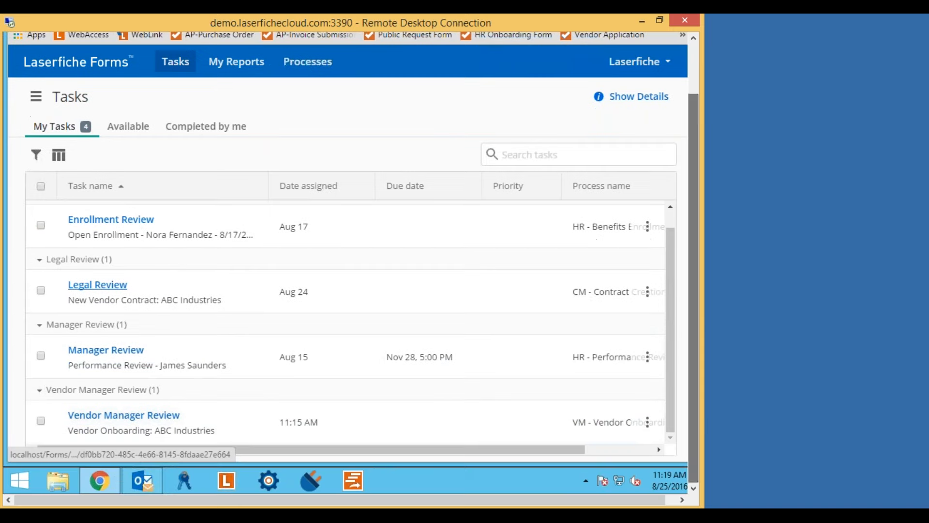
click(143, 482)
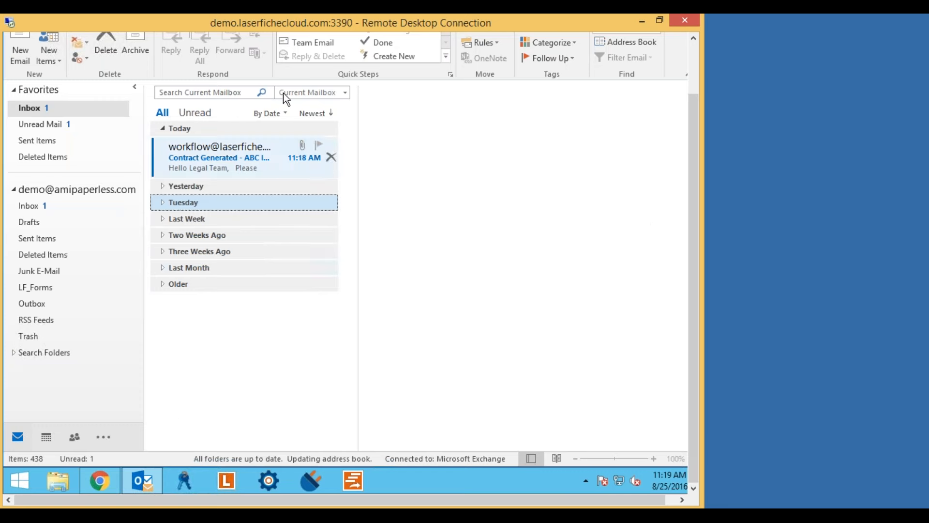
click(223, 153)
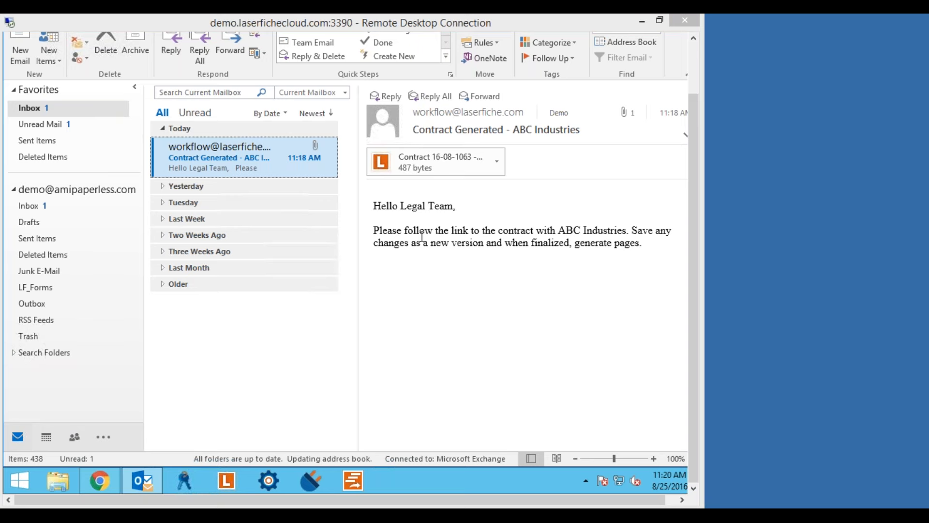
click(430, 159)
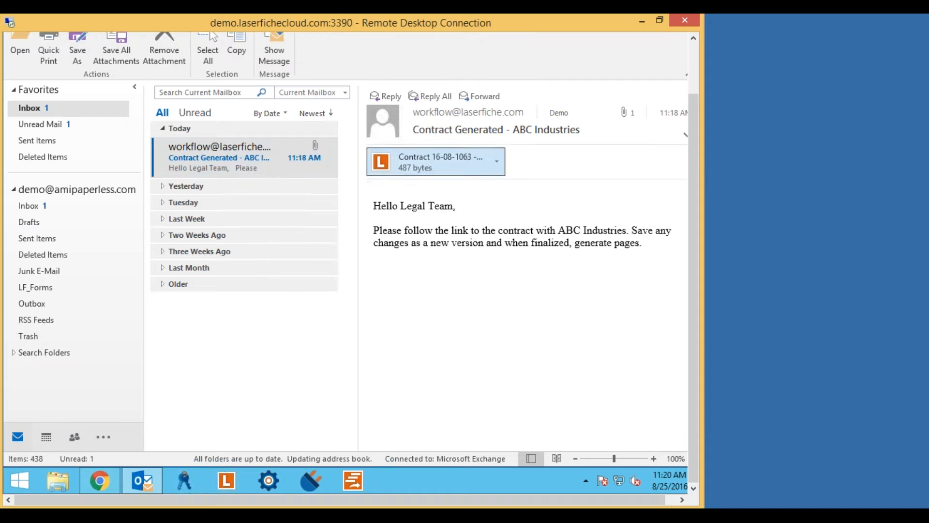
double_click(432, 143)
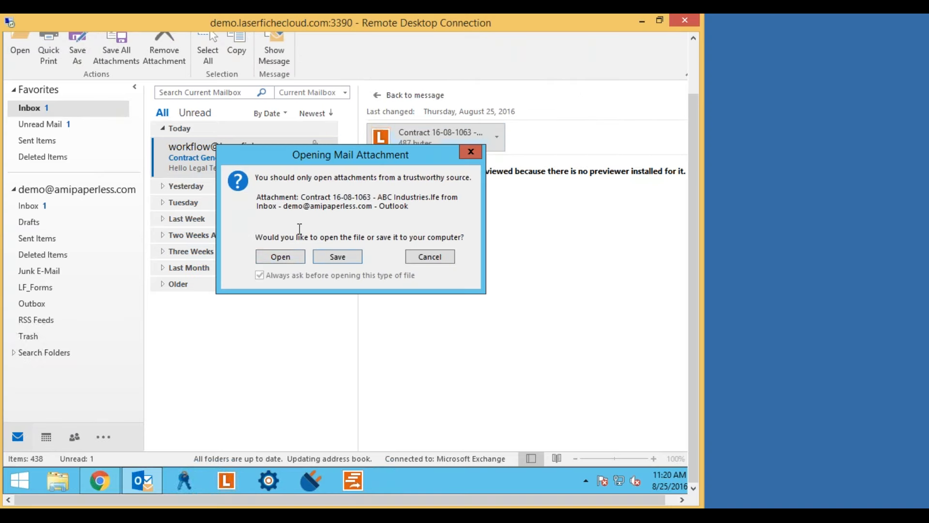
click(280, 257)
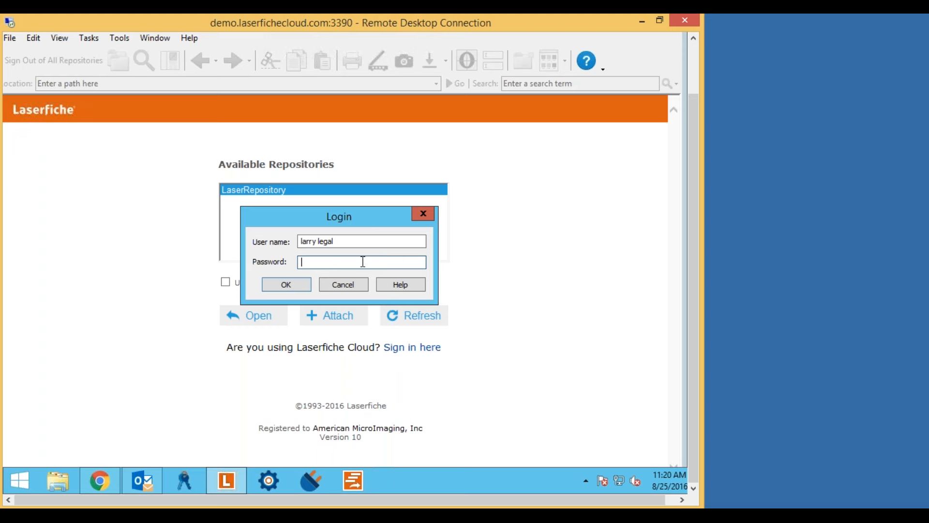
Enter the repository password and sign in so Contract 16-08-1063 opens in Word.
text(p)
click(291, 283)
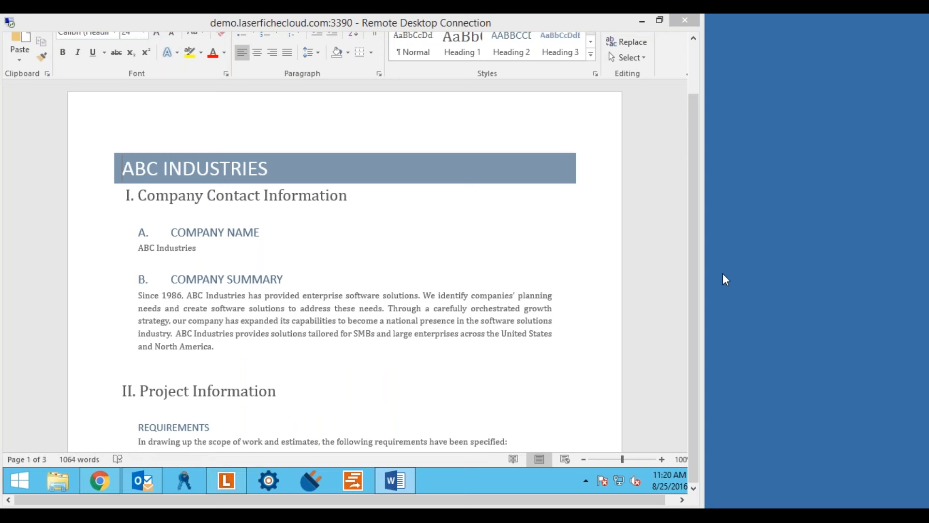
click(377, 236)
scroll(378, 236, down, 1)
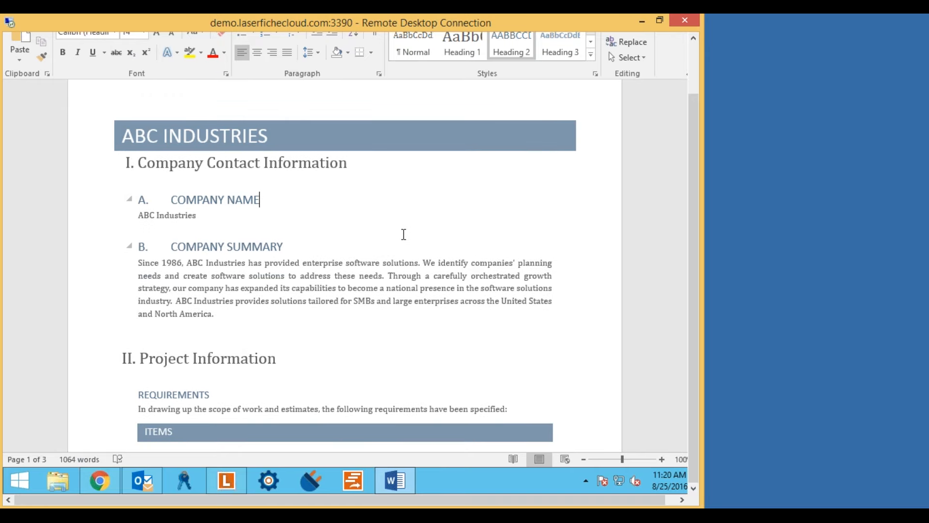
scroll(404, 234, down, 7)
scroll(404, 234, down, 13)
scroll(405, 234, down, 10)
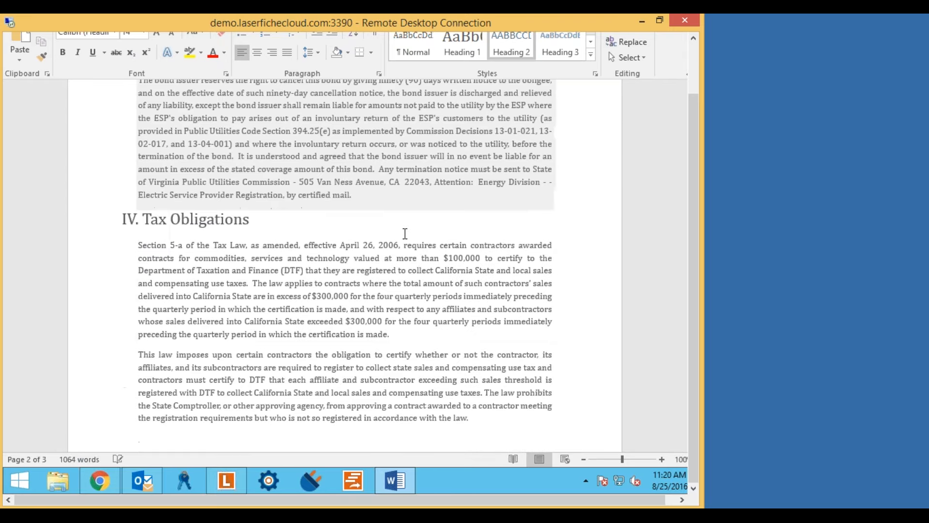
scroll(405, 235, down, 16)
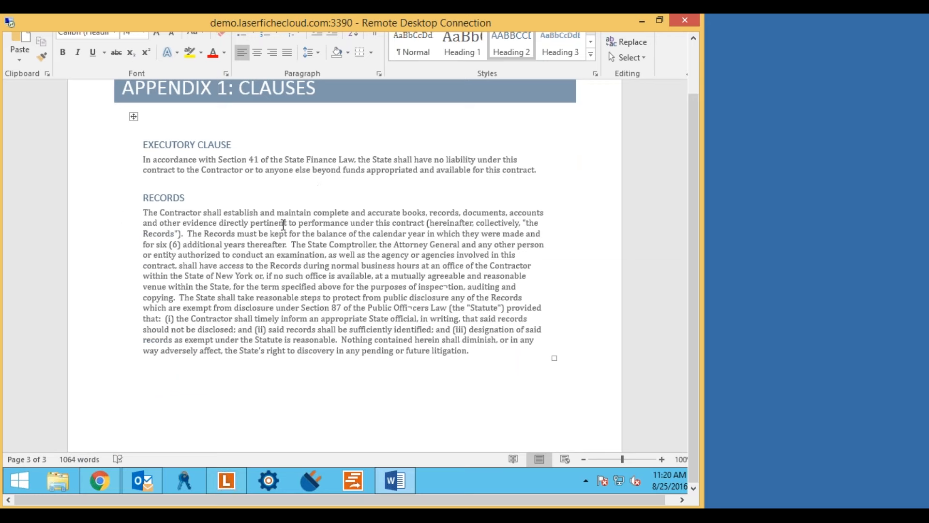
click(369, 275)
scroll(370, 276, up, 6)
scroll(372, 277, up, 15)
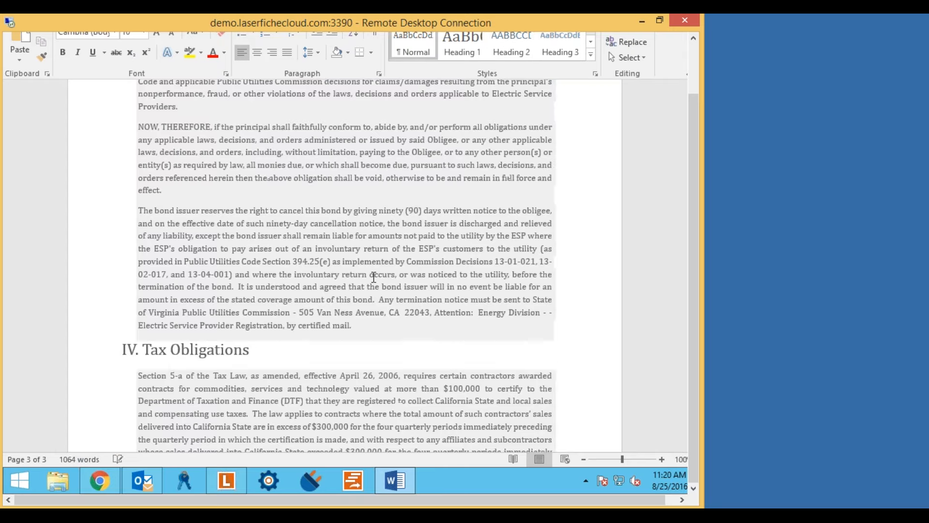
scroll(381, 277, up, 1)
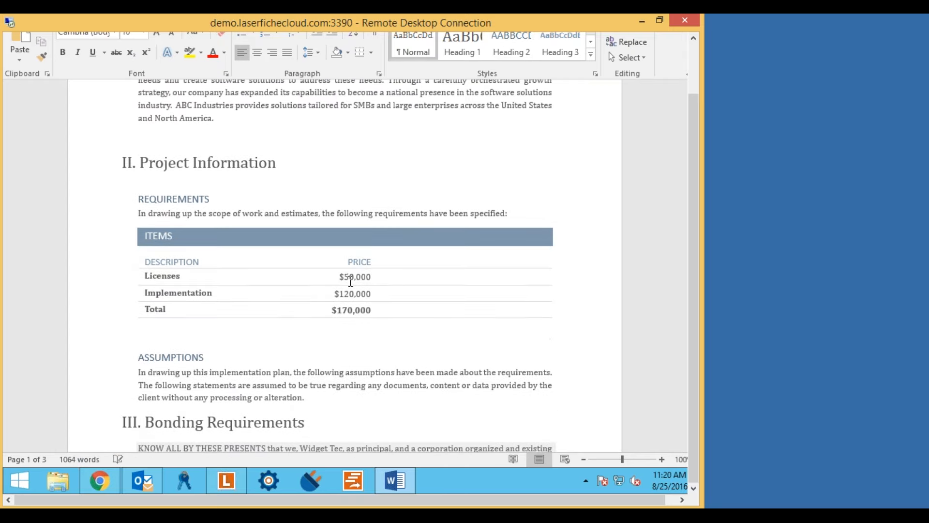
click(351, 276)
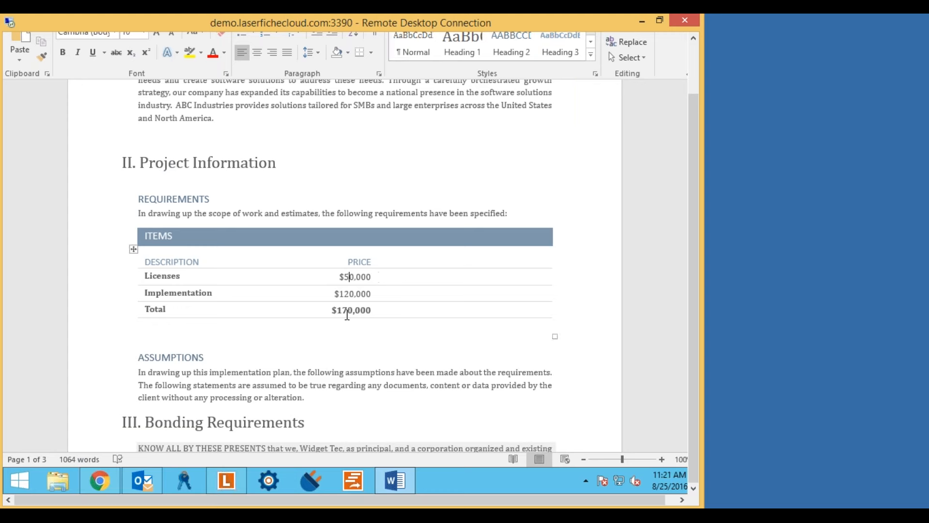
Change the Licenses price to $70,000 and the Implementation price to $130,000.
key(BackSpace)
text(7)
click(352, 296)
key(BackSpace)
text(3)
Update the ITEMS Total to $200,000 and return to the top of the contract.
click(349, 311)
key(BackSpace)
key(BackSpace)
text(20)
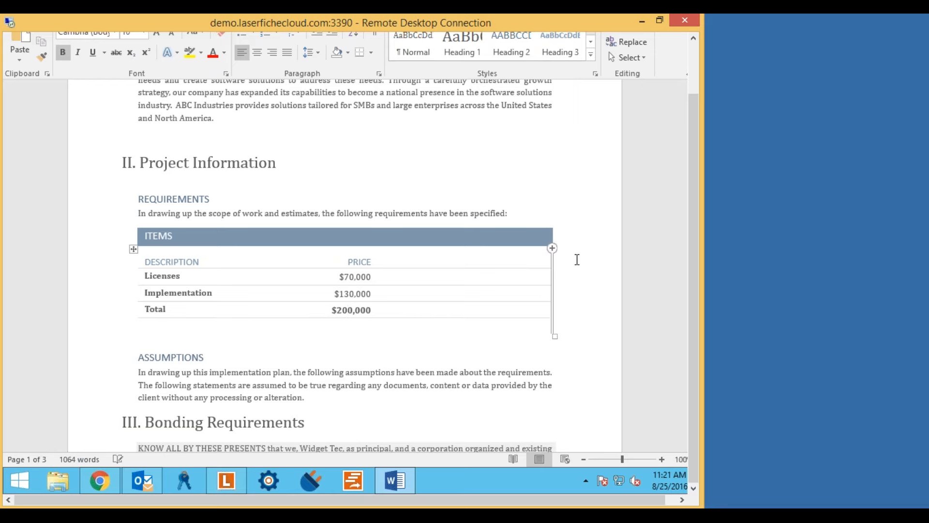
click(578, 259)
scroll(595, 215, up, 3)
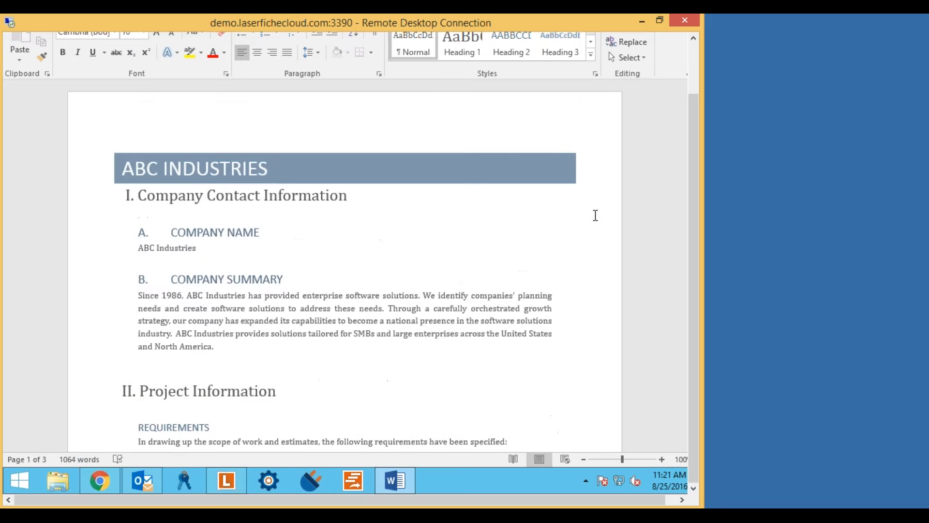
scroll(595, 215, down, 15)
scroll(596, 214, down, 15)
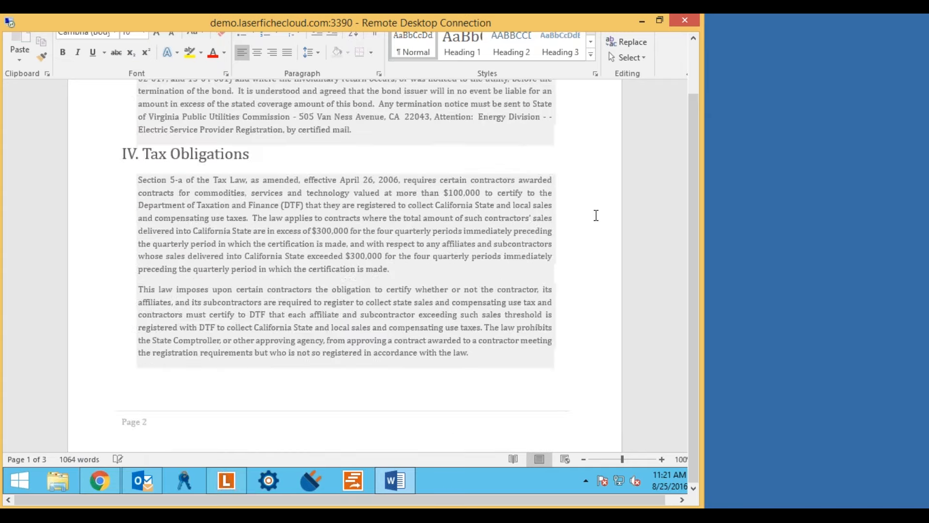
scroll(596, 215, down, 3)
scroll(596, 215, up, 12)
scroll(596, 215, up, 15)
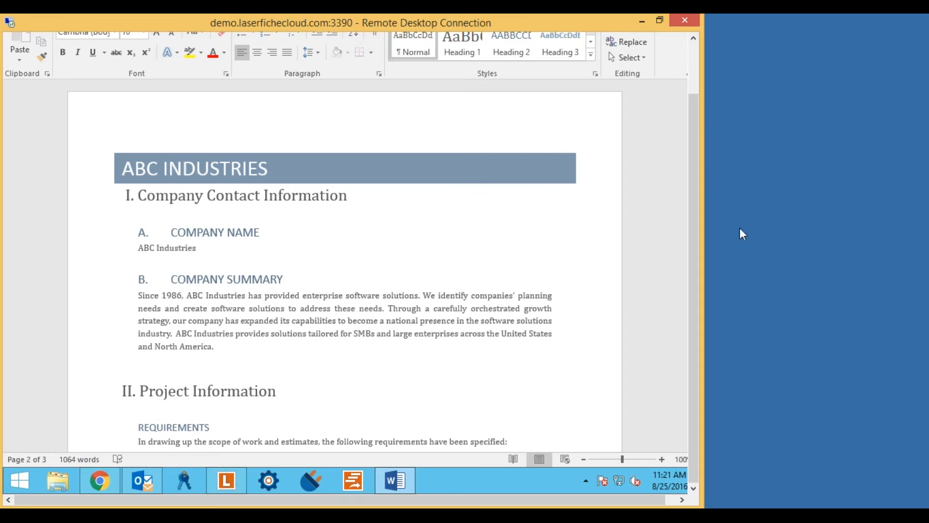
drag(695, 234, 694, 159)
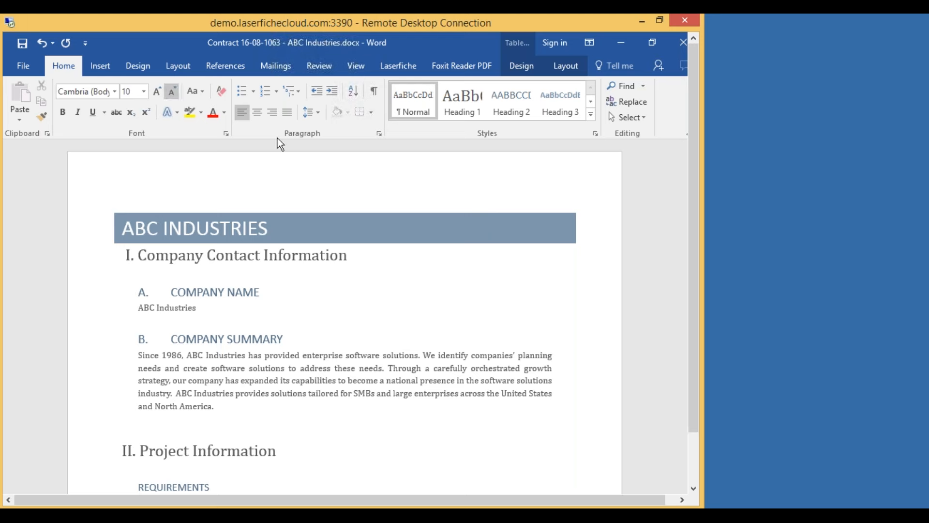
From Word's Laserfiche tab, save the contract as a new version commented 'Price Change'.
click(396, 65)
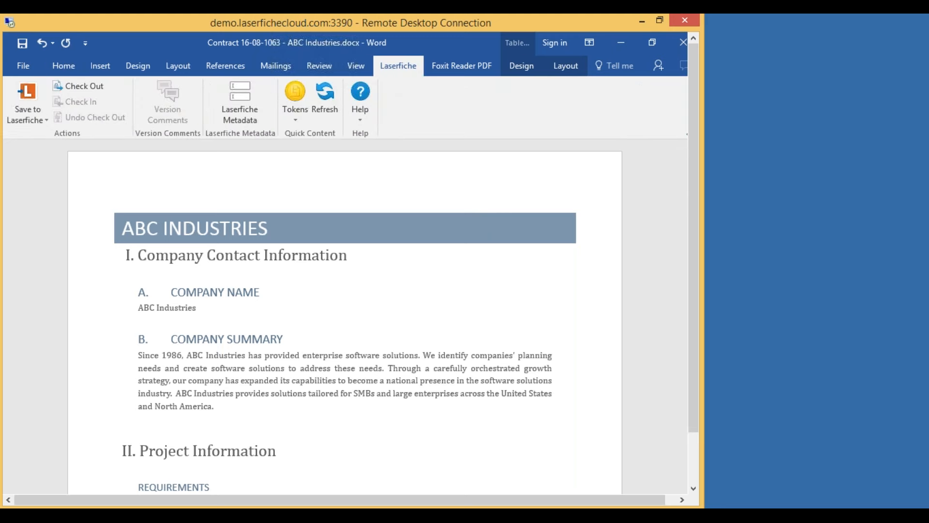
click(22, 106)
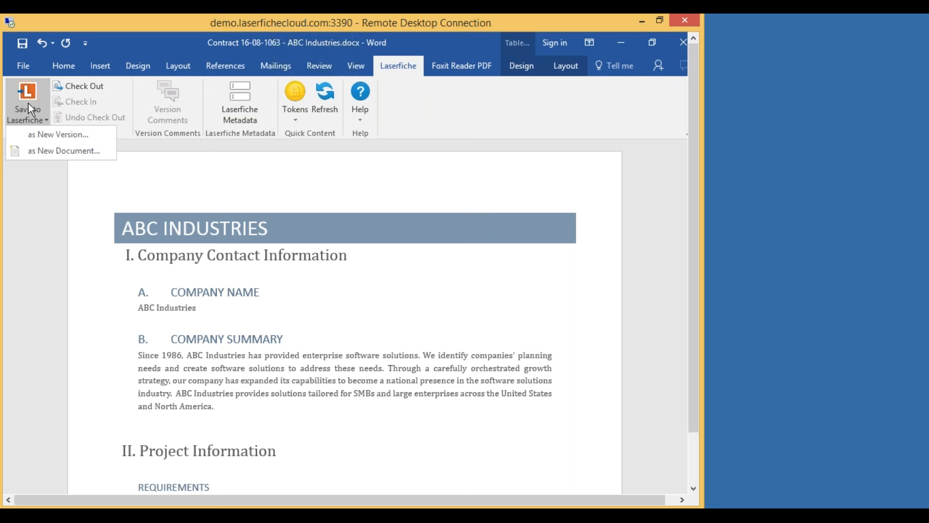
click(45, 133)
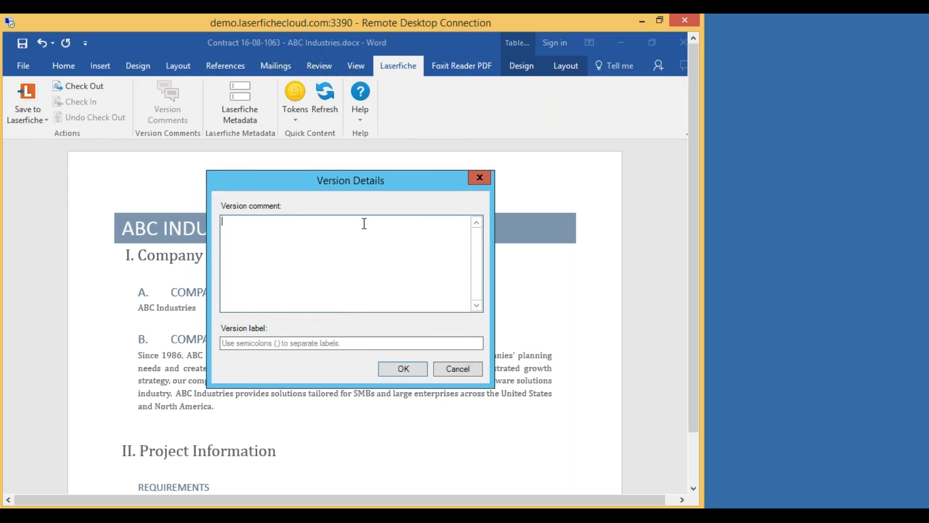
text(Change)
key(BackSpace)
key(BackSpace)
key(BackSpace)
key(BackSpace)
key(BackSpace)
key(BackSpace)
key(BackSpace)
text(Price Change)
click(403, 368)
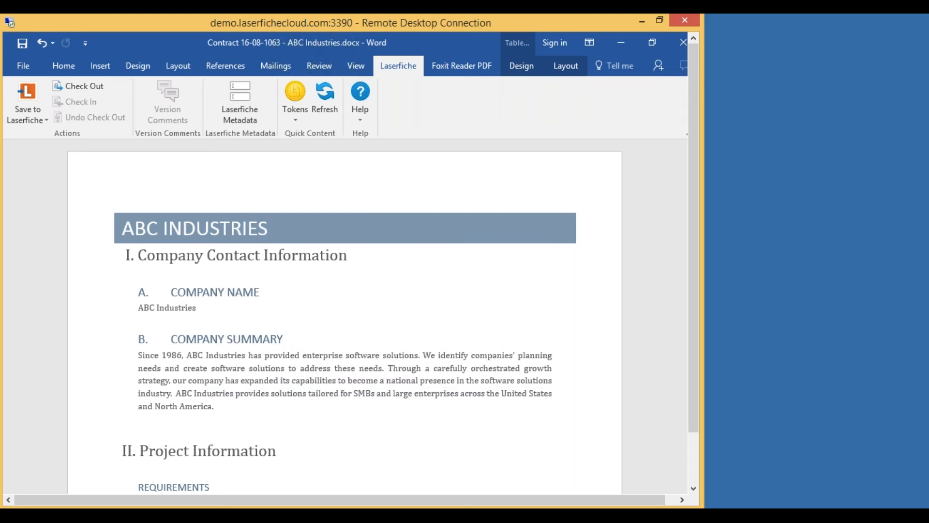
Open the contract's Laserfiche metadata, review versions 1 and 2, then select the Contract Status field.
click(237, 109)
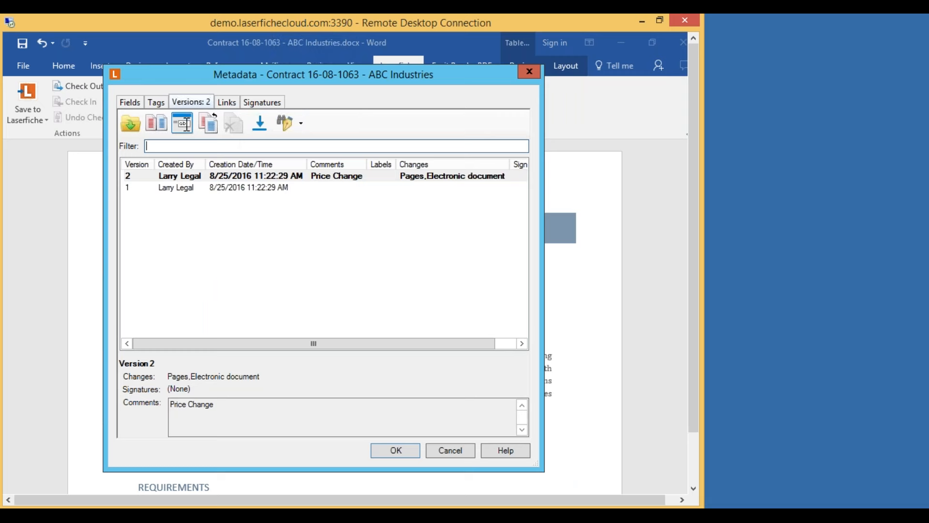
click(235, 189)
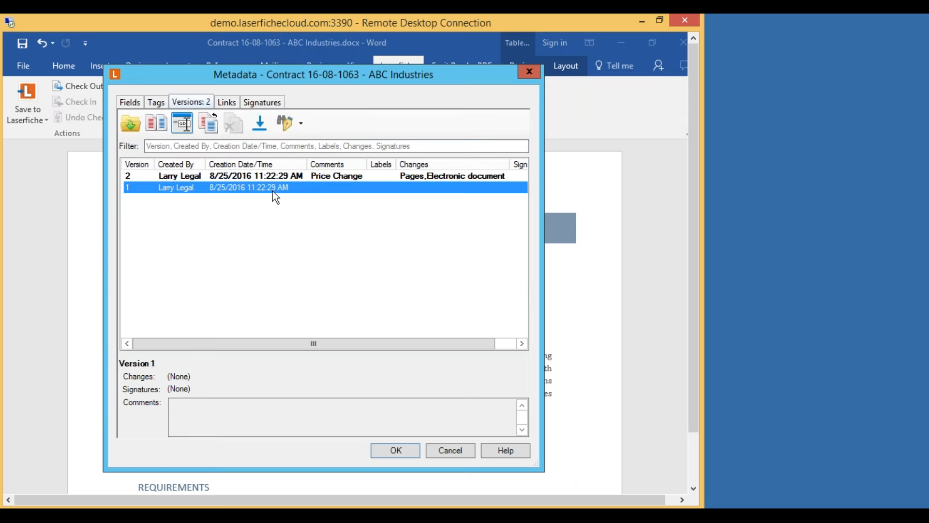
click(219, 178)
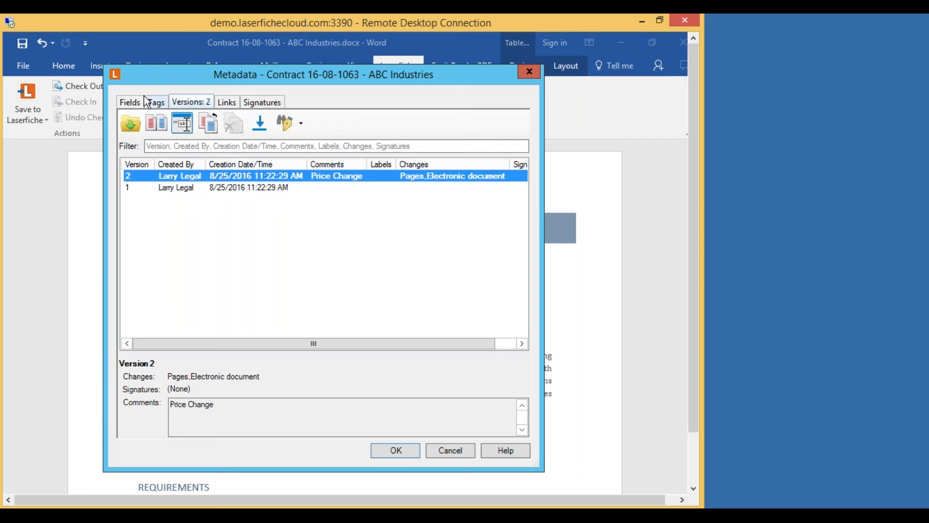
click(130, 103)
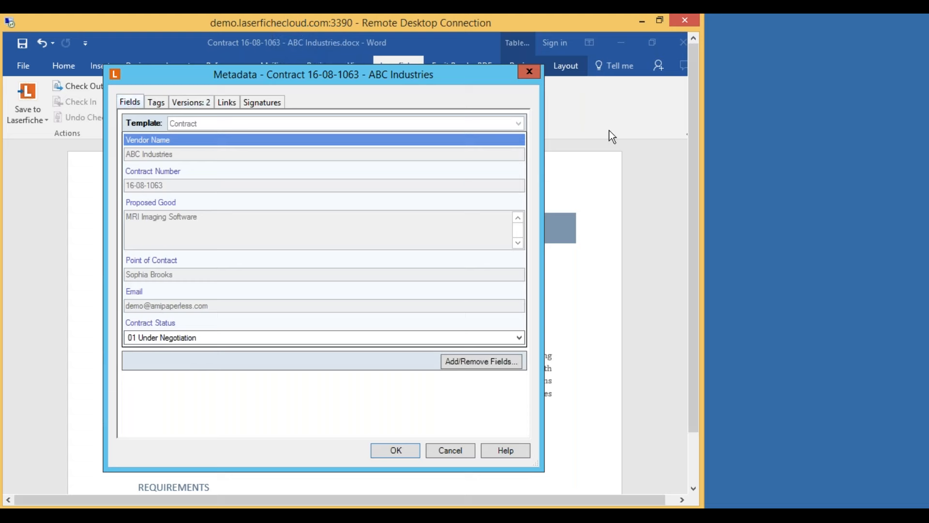
click(171, 139)
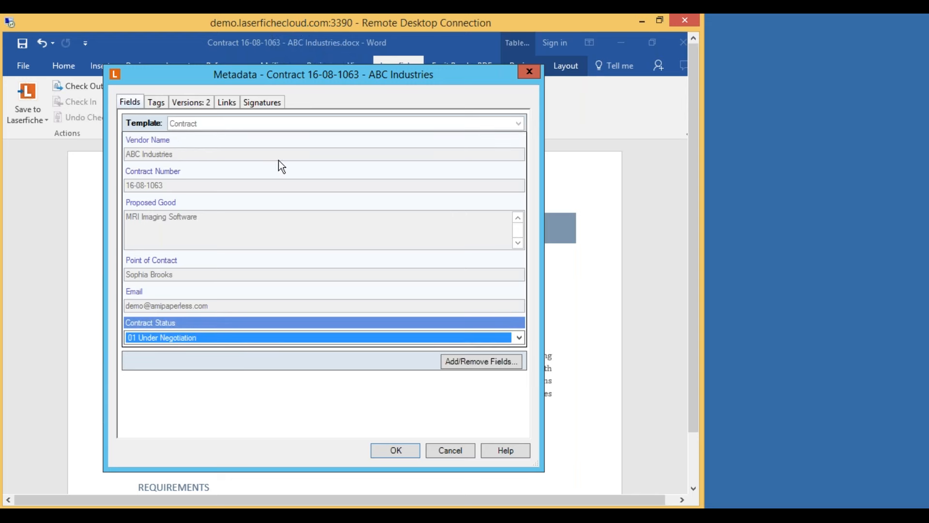
Try setting the Contract Status to 02 Signed.
scroll(209, 217, down, 1)
scroll(213, 213, up, 2)
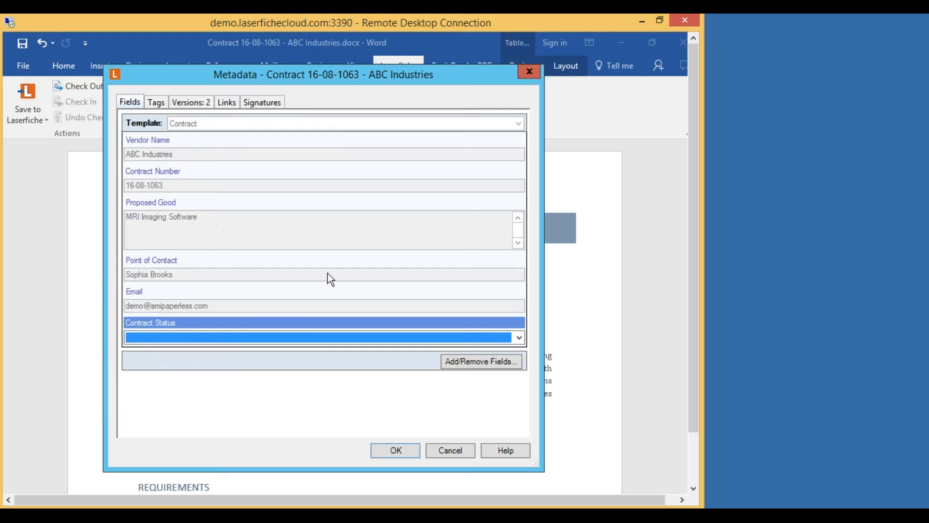
click(519, 339)
click(428, 371)
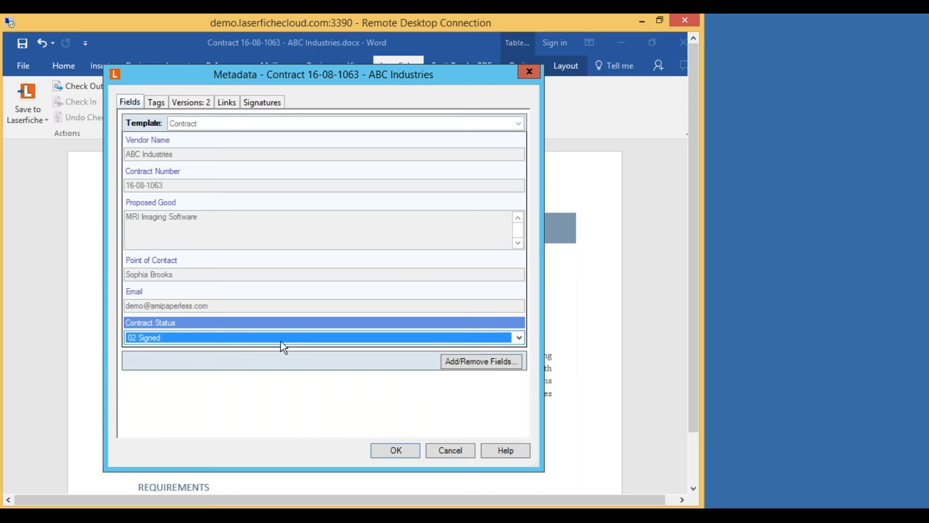
Restore the Contract Status to 01 Under Negotiation and show the version history.
click(520, 338)
click(324, 360)
click(201, 108)
click(287, 263)
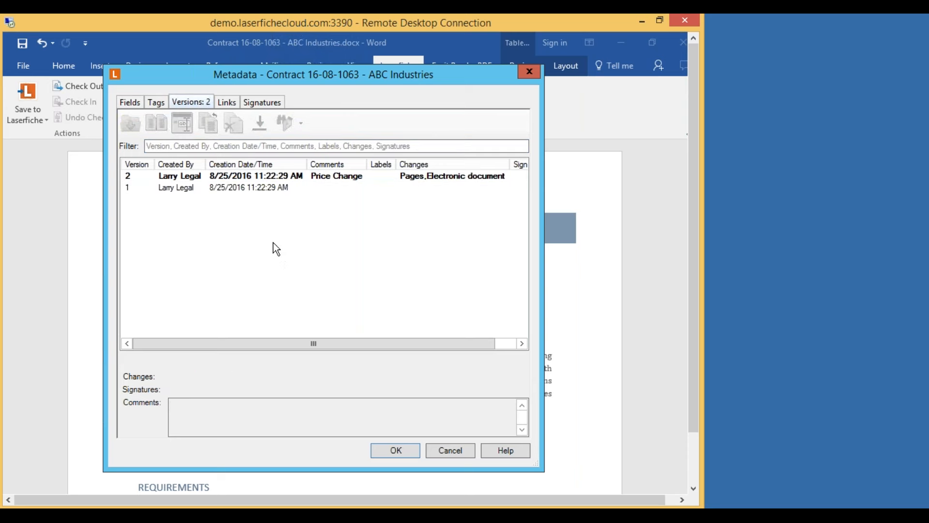
Compare contract versions 2 and 1 and bring the comparison document to the front.
click(280, 176)
shift+click(244, 189)
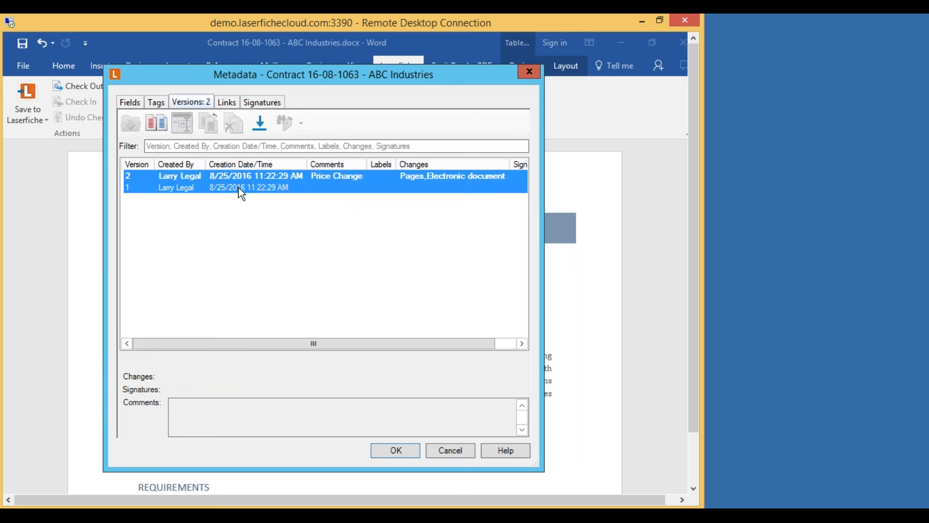
click(157, 124)
drag(694, 223, 692, 328)
click(401, 481)
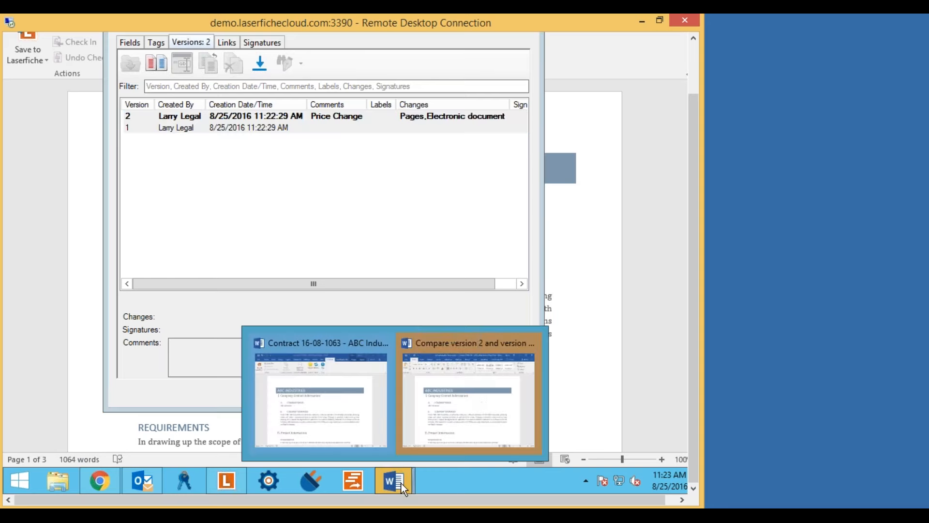
click(481, 408)
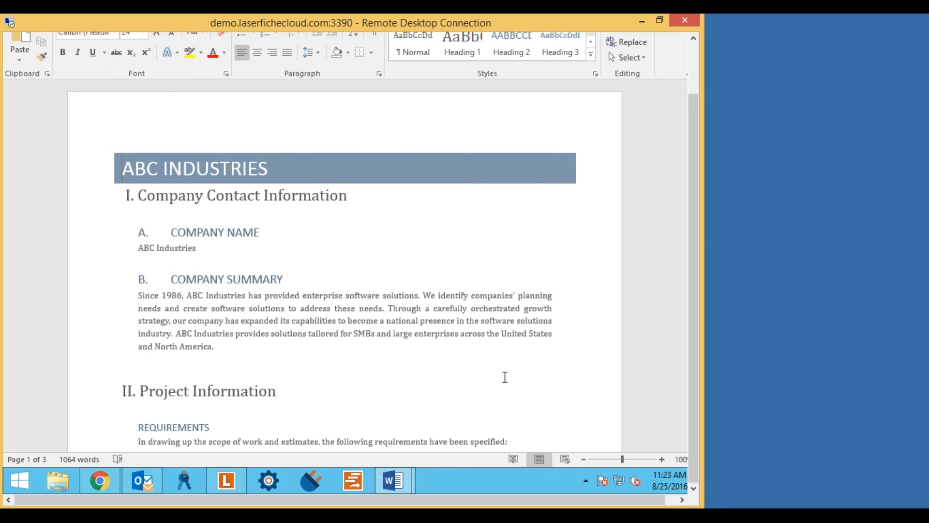
Review the price changes in the comparison, hiding and then re-showing the tracked changes.
click(645, 200)
scroll(646, 200, down, 3)
scroll(647, 200, down, 1)
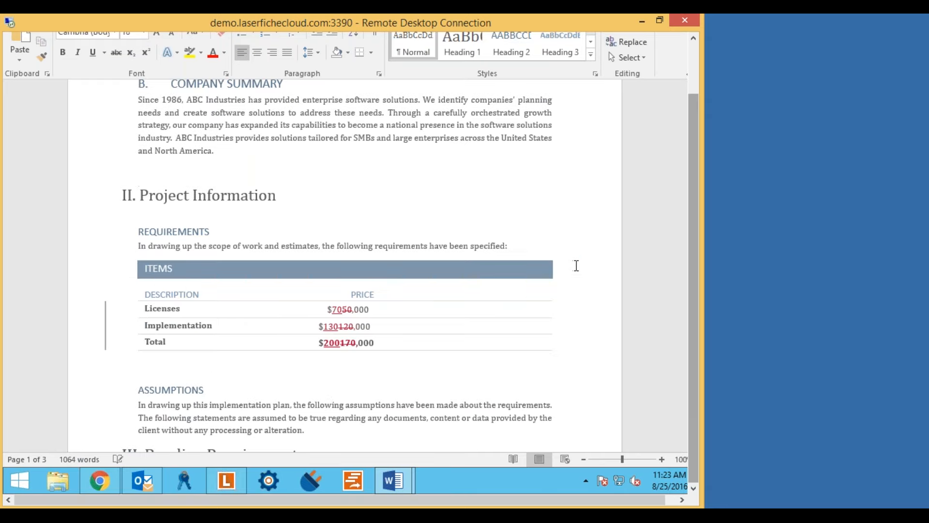
scroll(525, 242, down, 1)
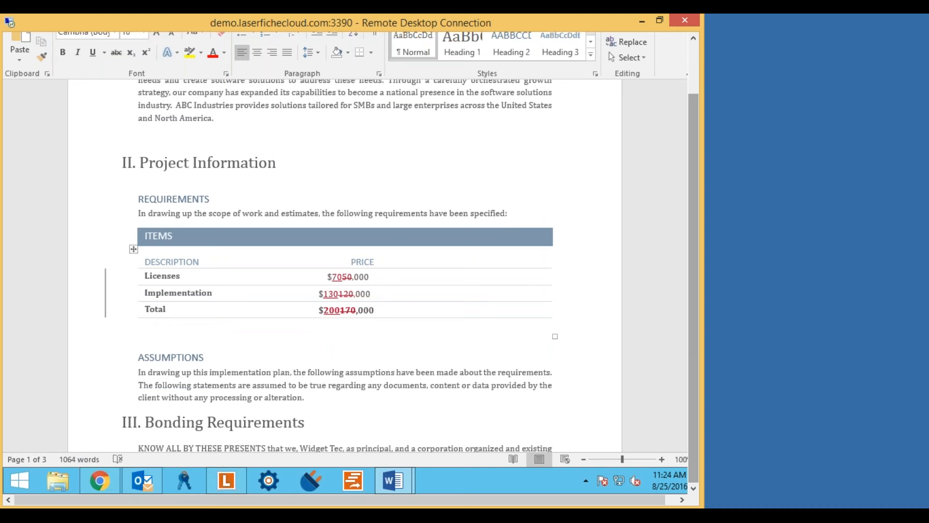
click(104, 293)
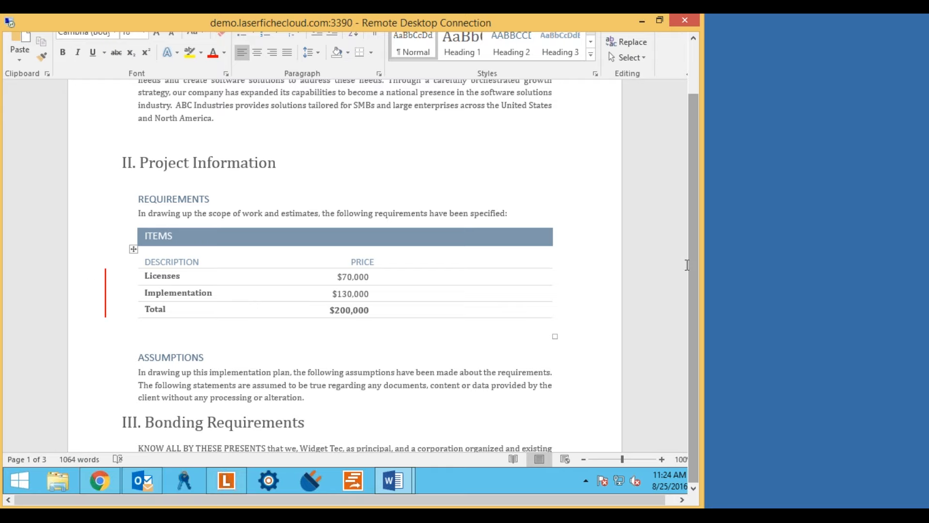
drag(692, 257, 696, 327)
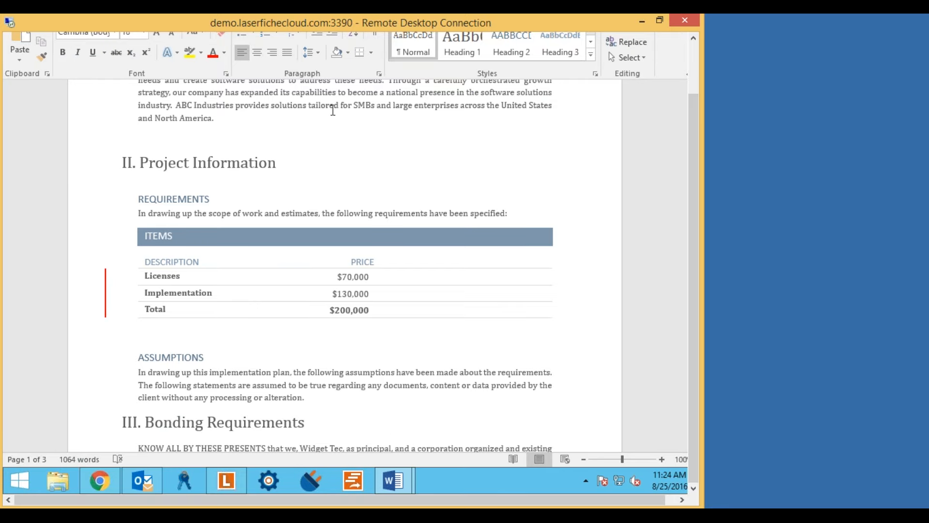
click(105, 287)
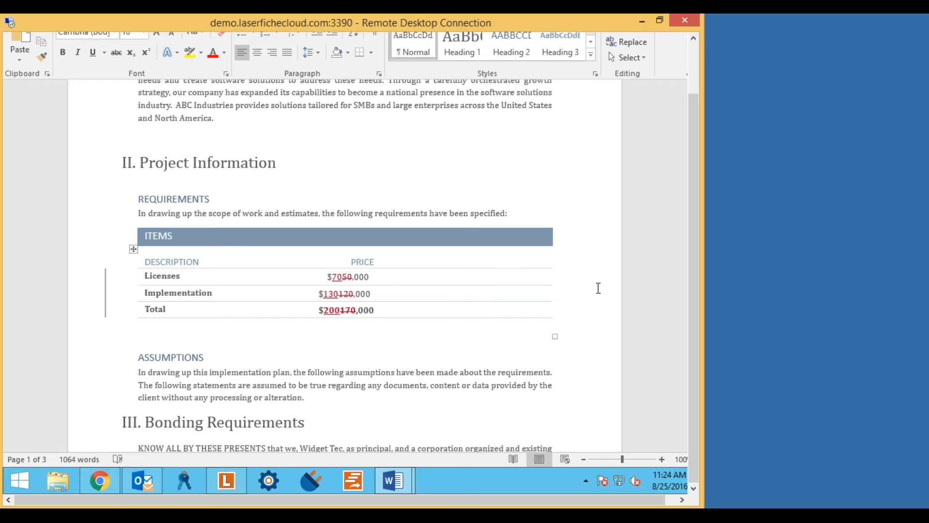
drag(696, 259, 707, 170)
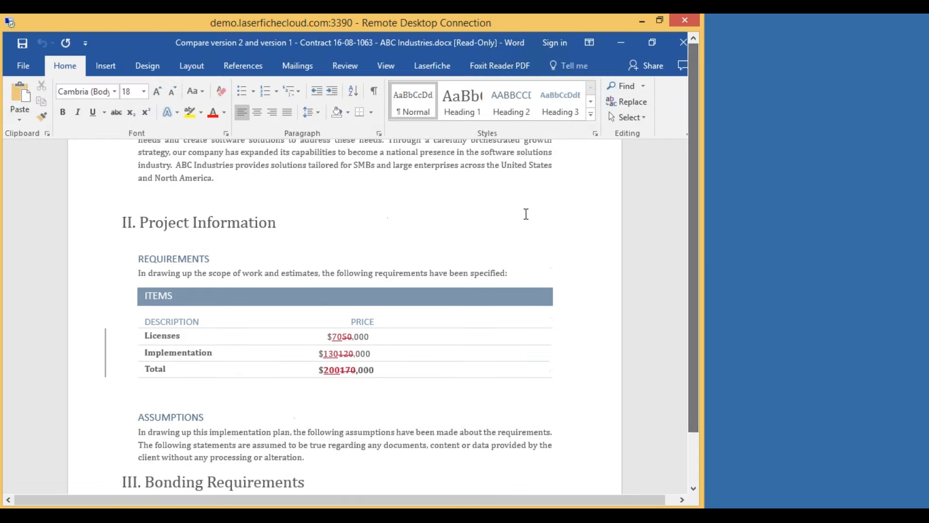
Close the comparison document, the metadata window and the Word contract.
drag(424, 23, 474, 33)
drag(739, 271, 760, 218)
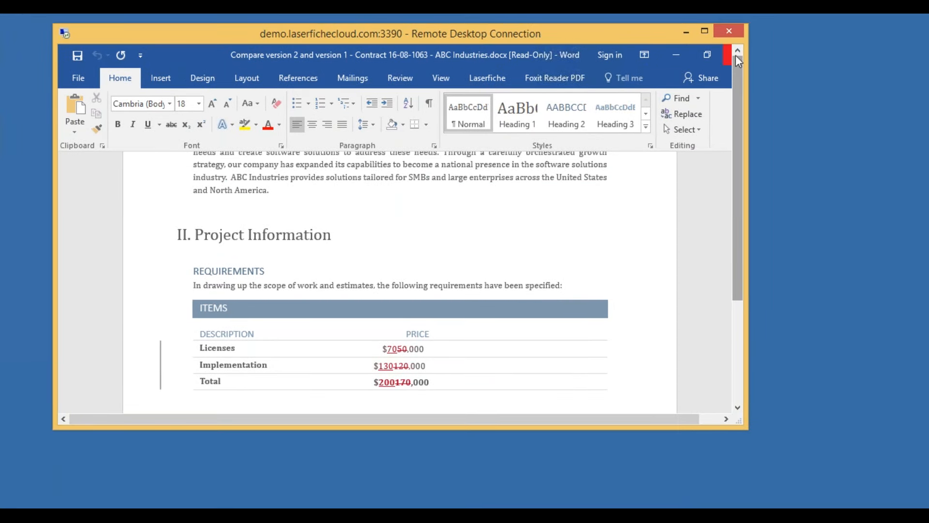
drag(450, 59, 407, 69)
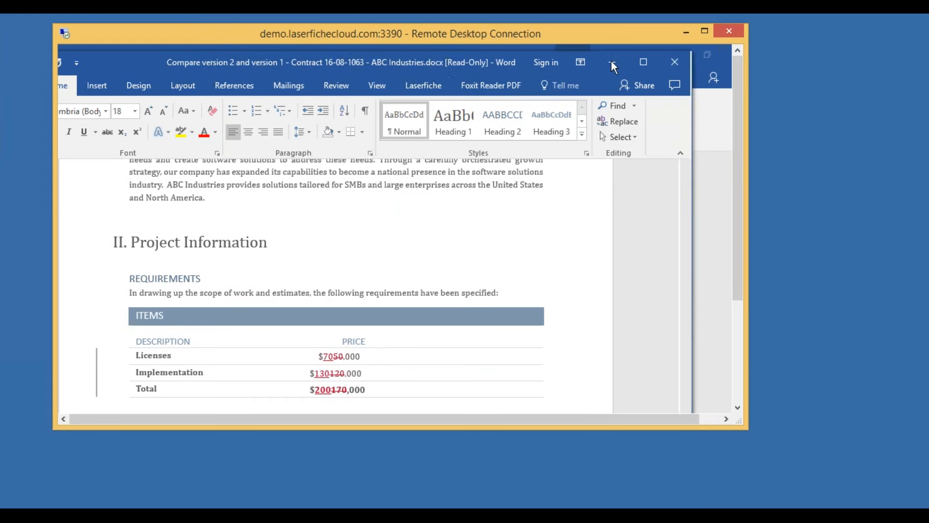
click(678, 63)
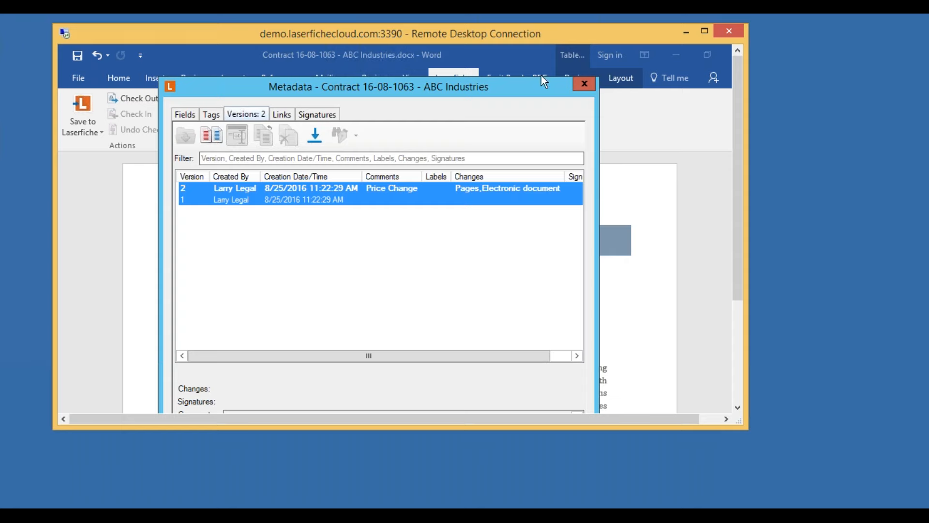
click(584, 84)
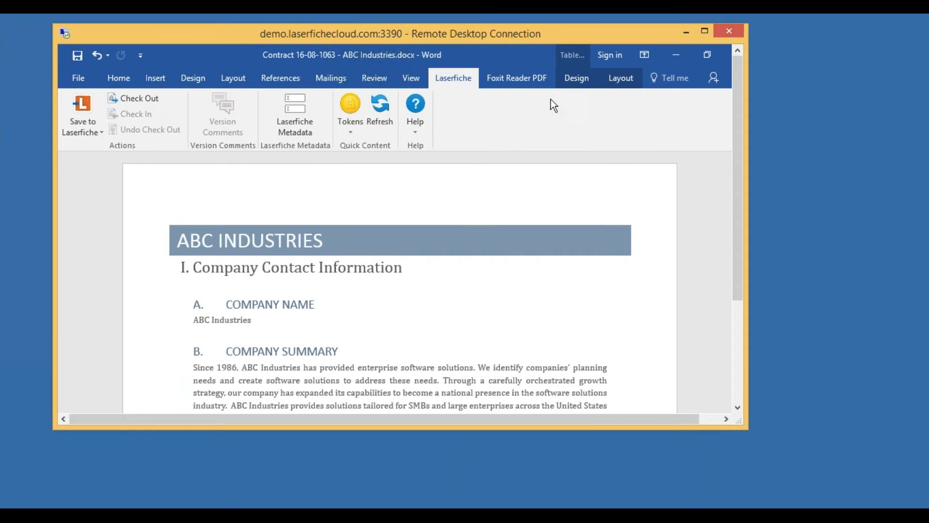
drag(490, 66, 465, 79)
click(695, 71)
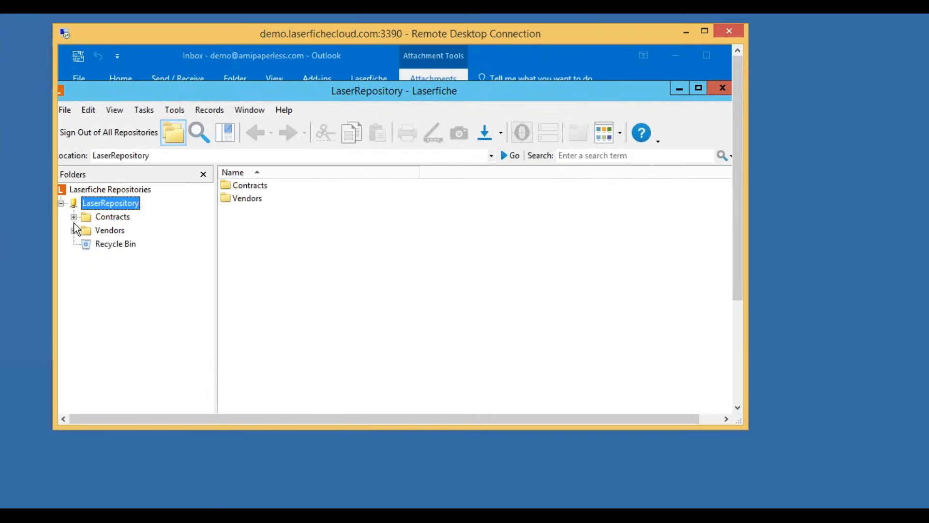
Generate pages for Contract 16-08-1063 in Contracts > 01 Under Negotiation > ABC Industries, replacing existing pages.
click(74, 217)
click(143, 259)
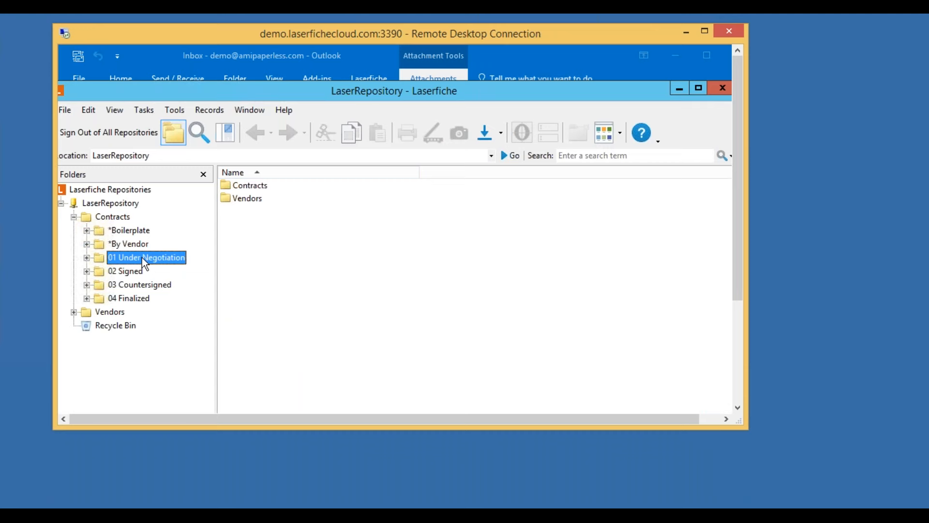
double_click(264, 187)
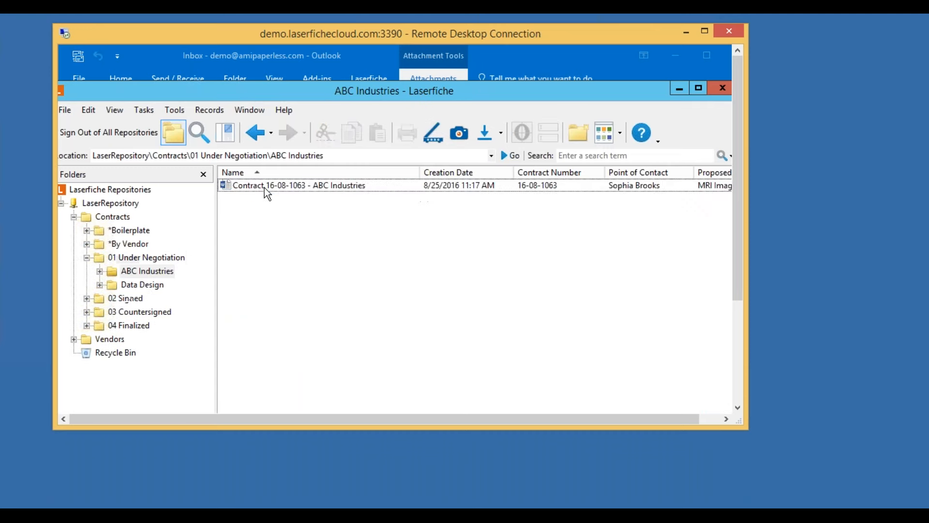
click(277, 185)
right_click(278, 186)
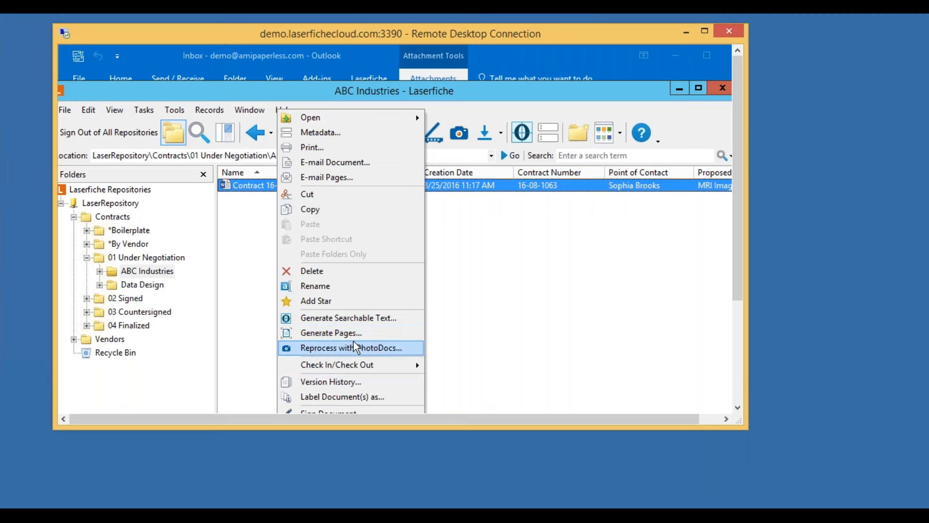
click(333, 333)
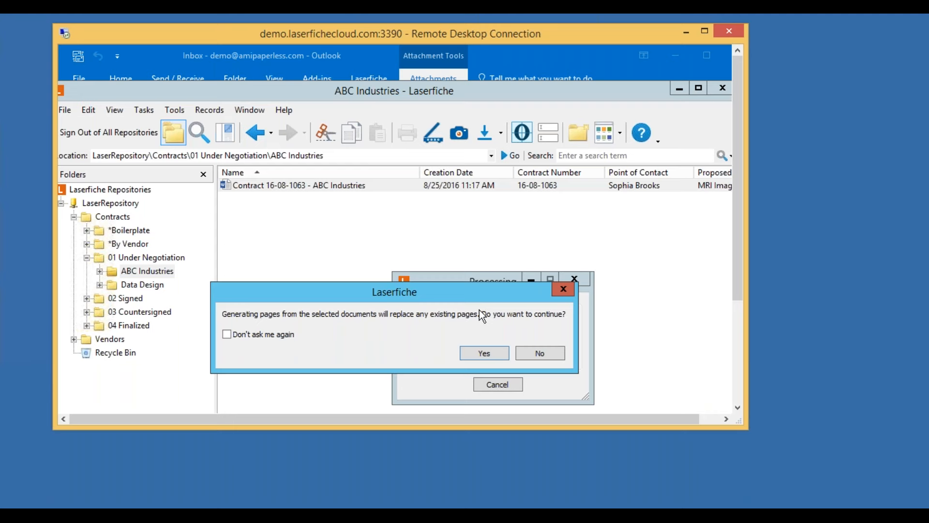
click(496, 353)
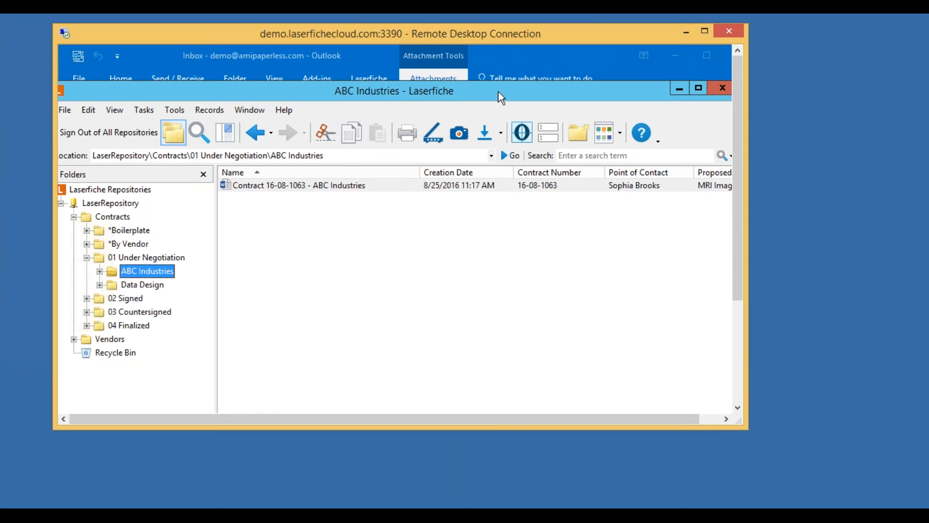
click(549, 62)
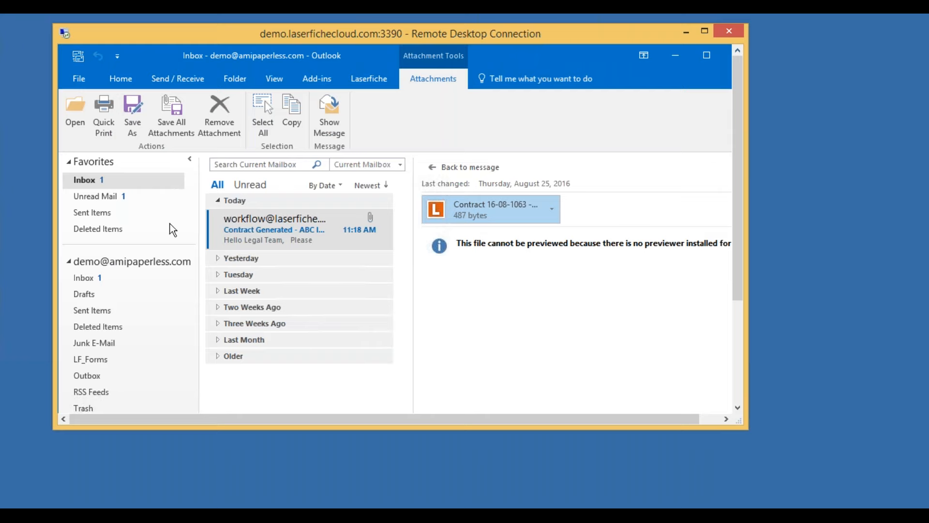
Reopen Contract 16-08-1063 in Word from the repository and show its Laserfiche ribbon commands.
click(268, 230)
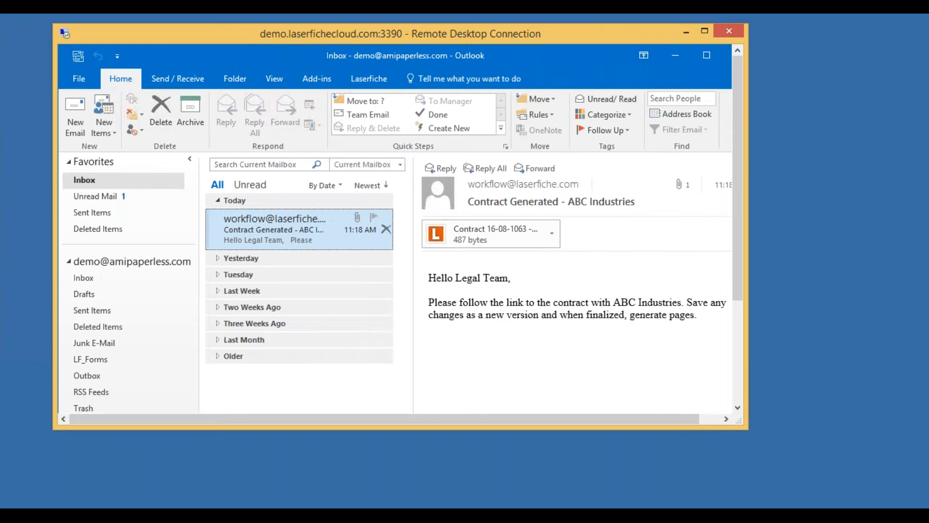
click(678, 60)
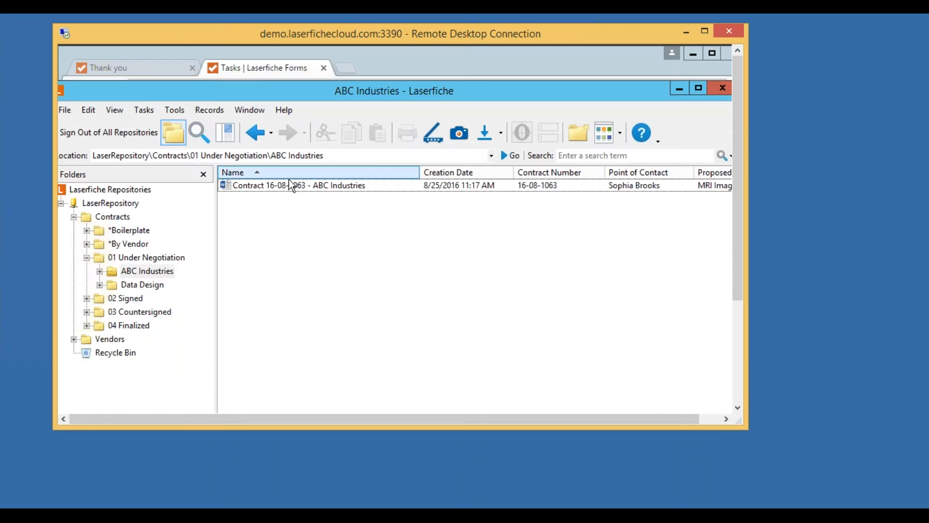
double_click(311, 185)
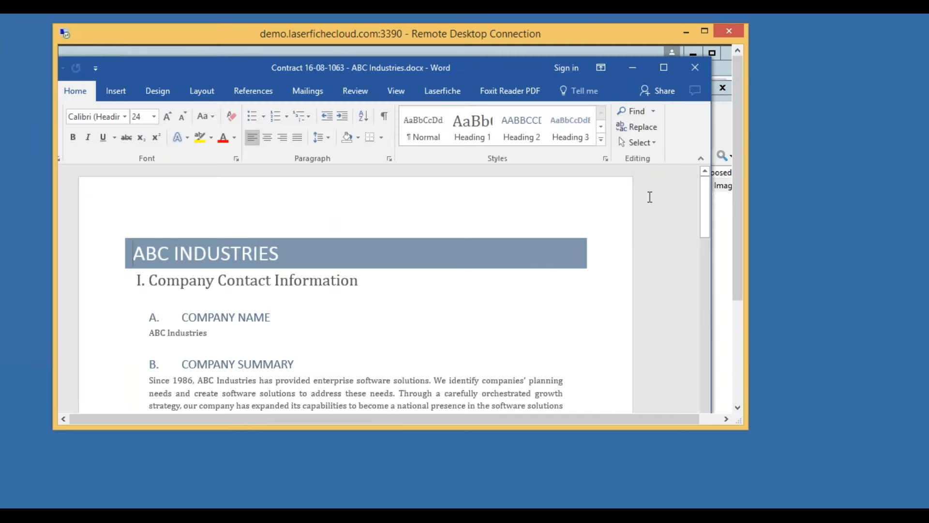
drag(704, 202, 704, 342)
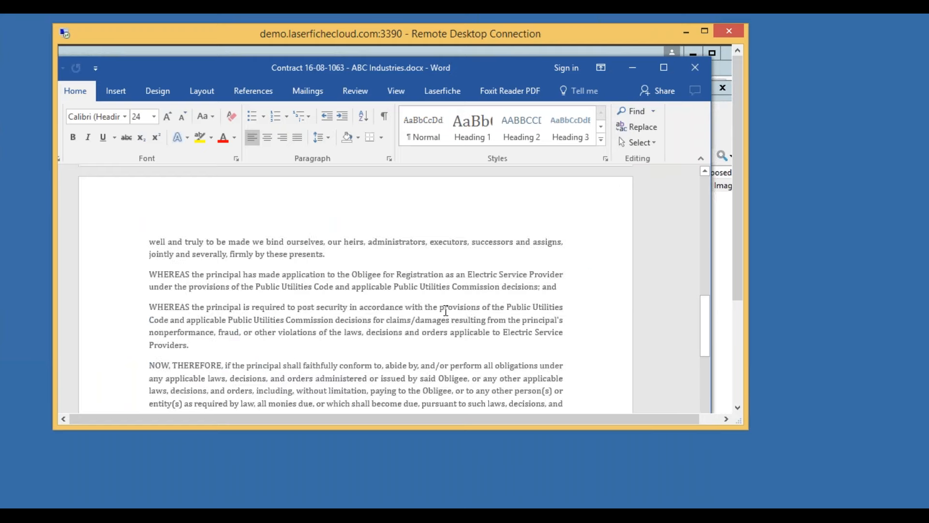
scroll(498, 296, up, 15)
scroll(497, 296, down, 3)
scroll(498, 296, up, 4)
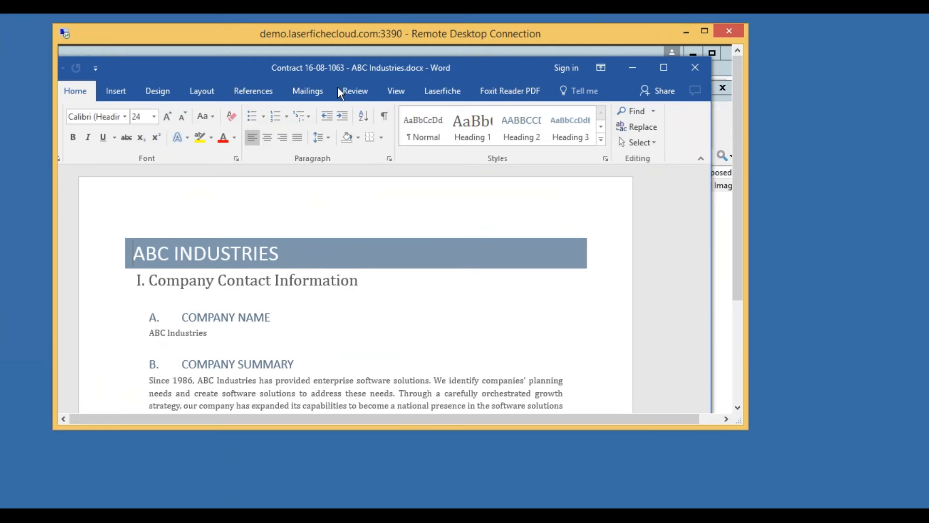
click(448, 93)
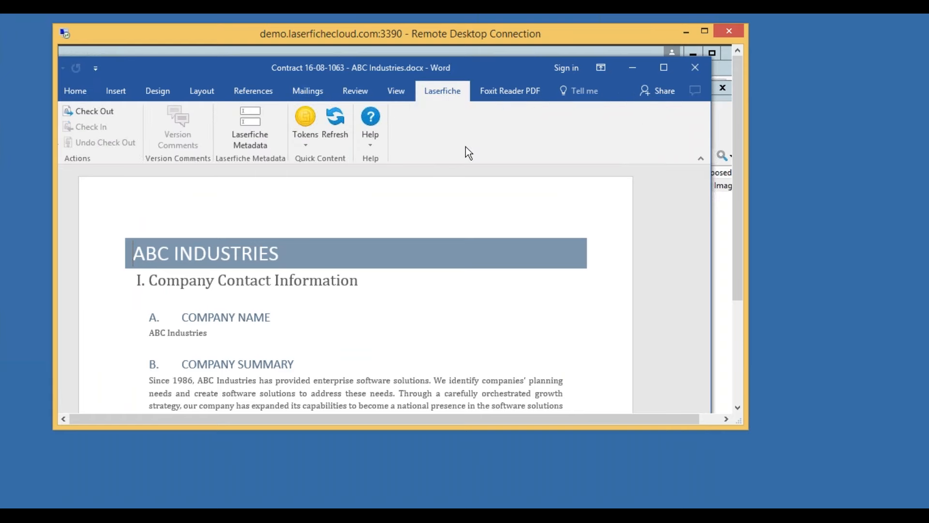
Set the contract's Laserfiche Contract Status field to 02 Signed and save the metadata.
click(247, 132)
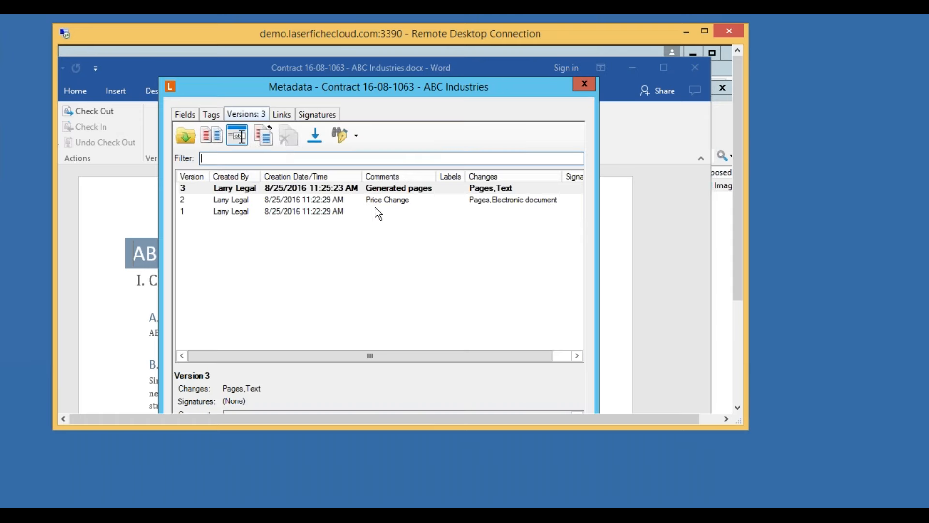
click(190, 116)
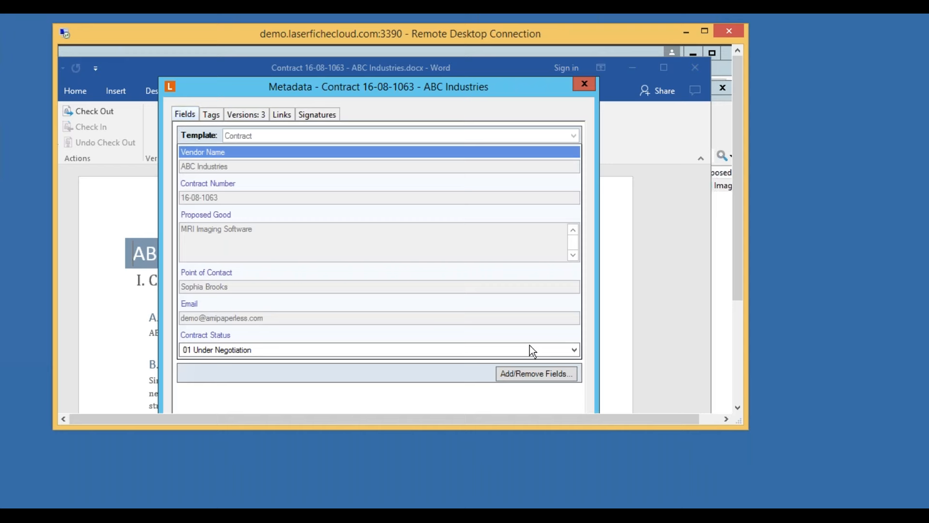
click(573, 351)
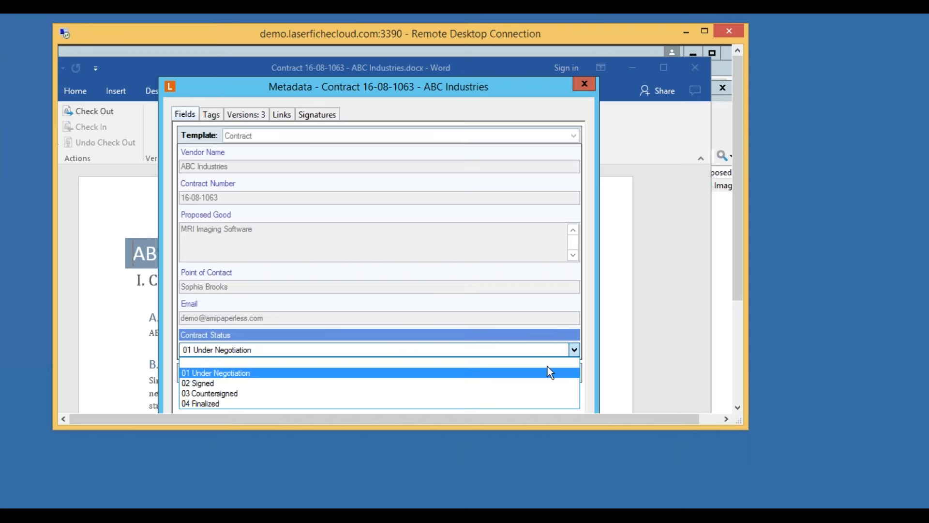
click(474, 383)
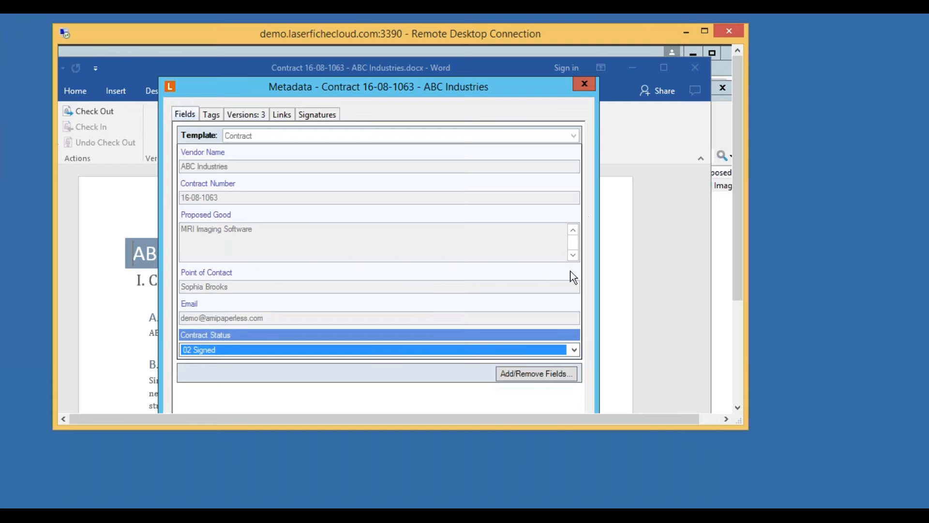
drag(734, 137, 693, 175)
click(705, 31)
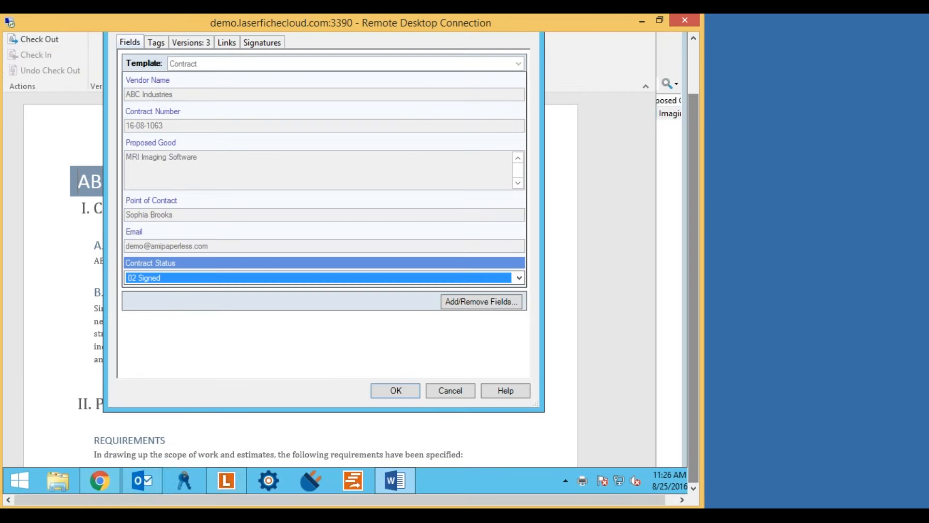
click(399, 389)
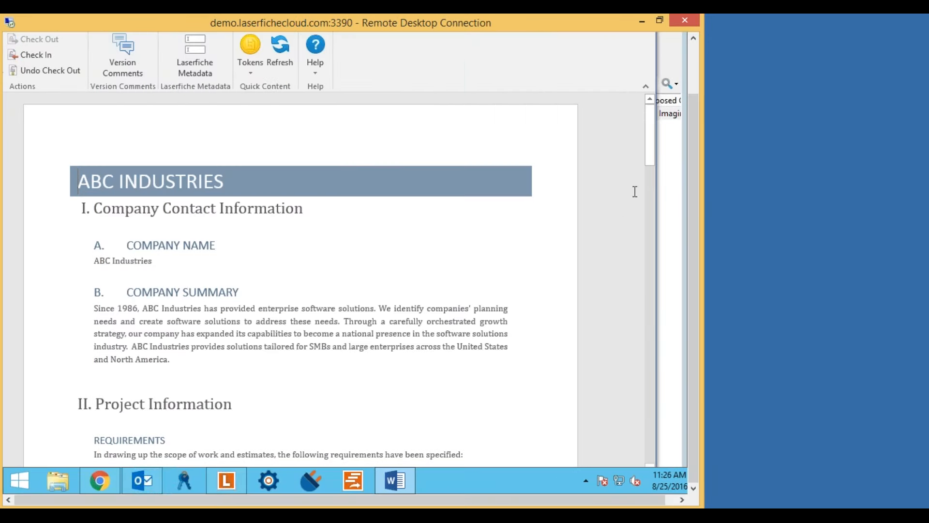
Reopen the metadata, confirm Contract Status is 02 Signed, and apply it.
drag(690, 141, 689, 80)
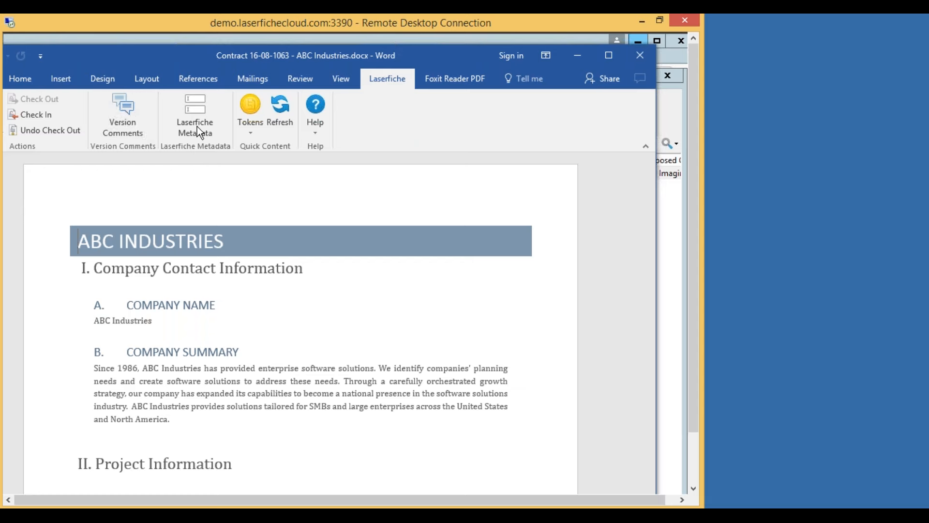
click(197, 106)
click(161, 345)
click(201, 341)
click(232, 370)
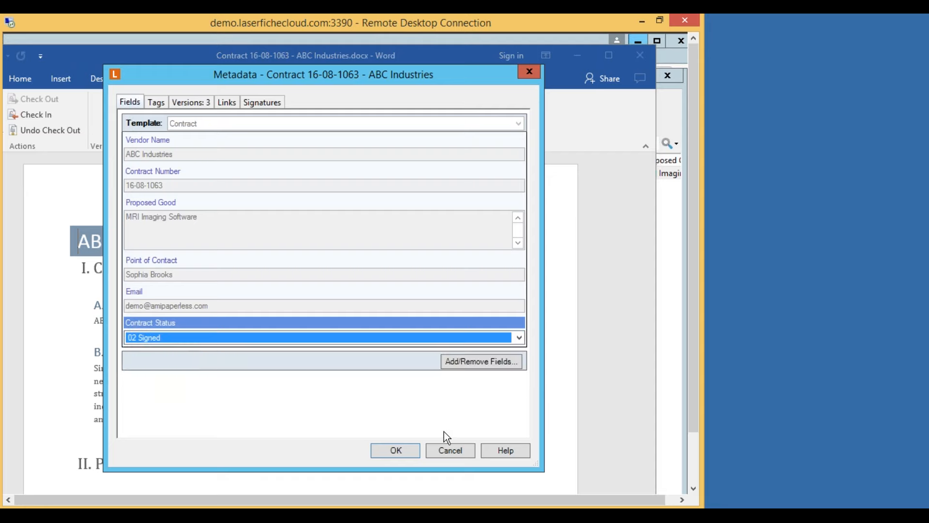
click(395, 450)
Close the contract document in Word.
click(319, 81)
click(389, 79)
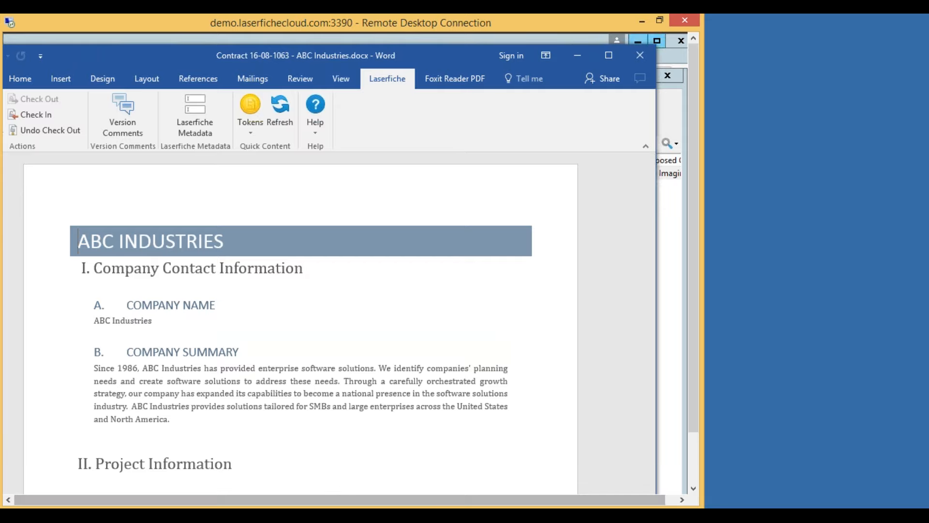
click(638, 53)
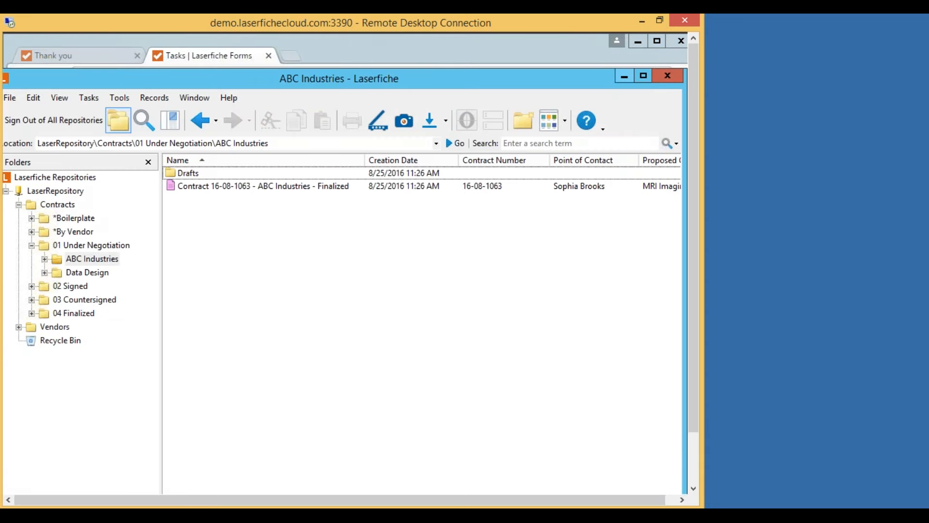
Hide the Laserfiche and browser windows to bring up the Outlook inbox.
click(624, 76)
click(635, 41)
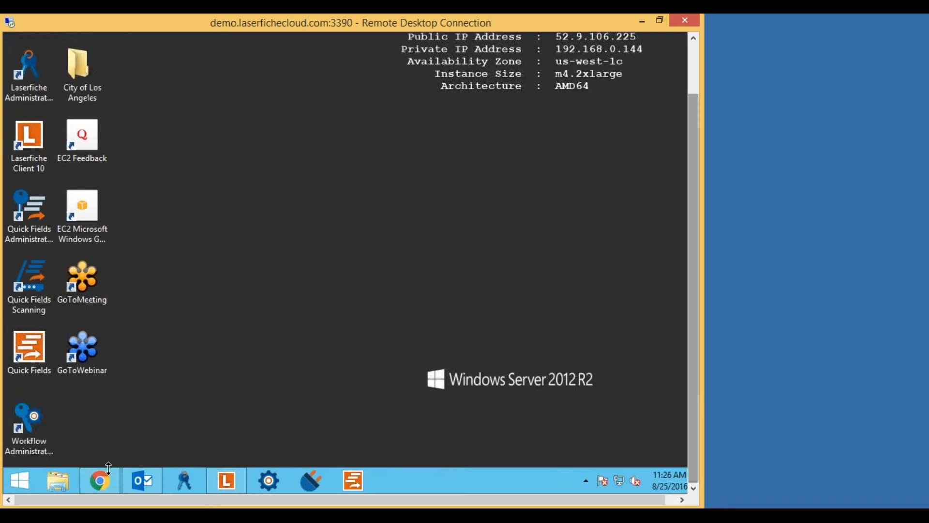
click(109, 476)
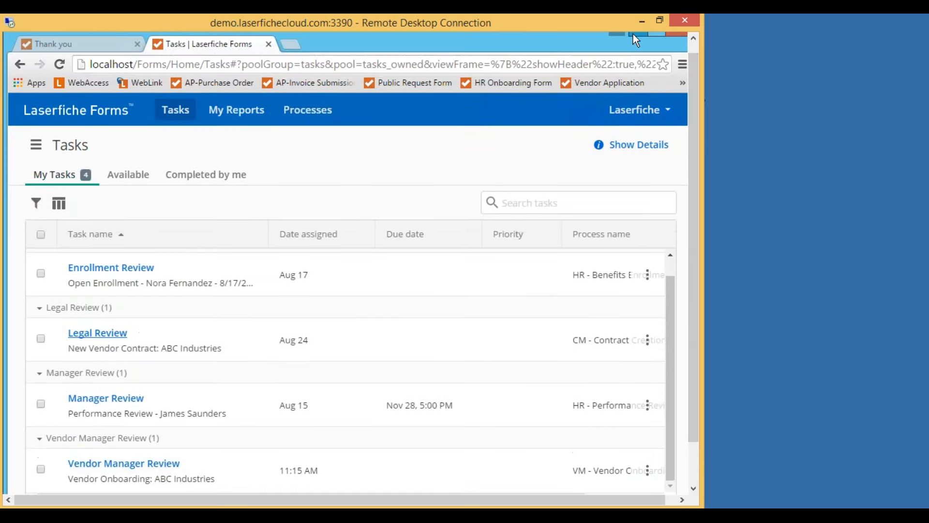
click(633, 35)
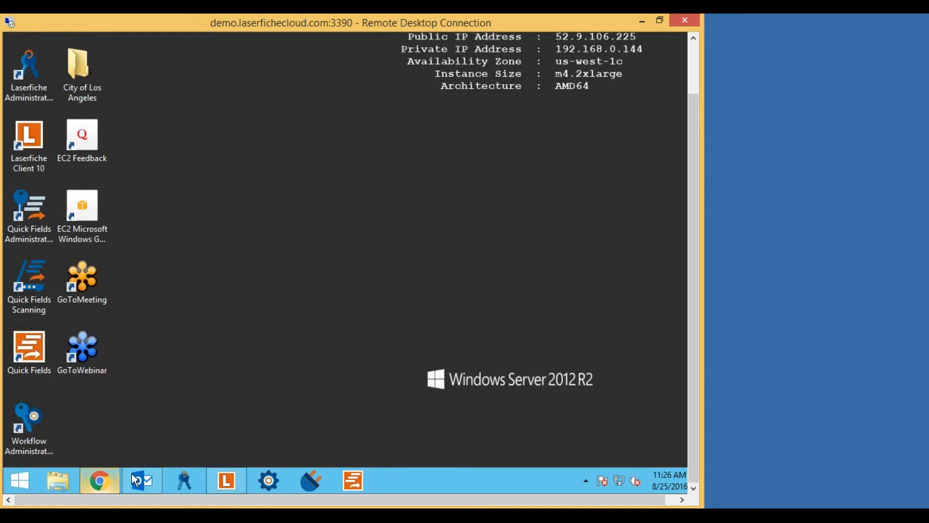
click(146, 473)
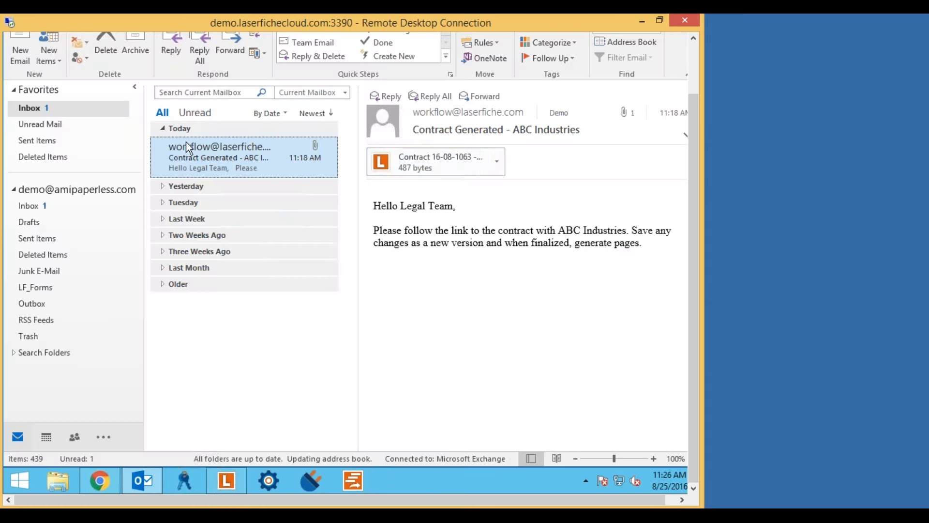
Open the Contract 16-08-1063 attachment from the Contract Generated email, confirming the prompt.
click(434, 167)
double_click(430, 140)
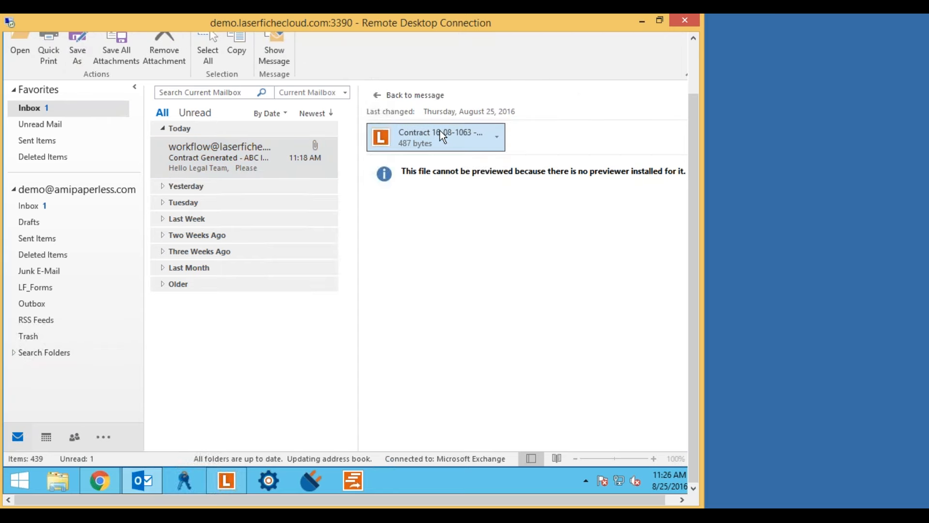
click(278, 257)
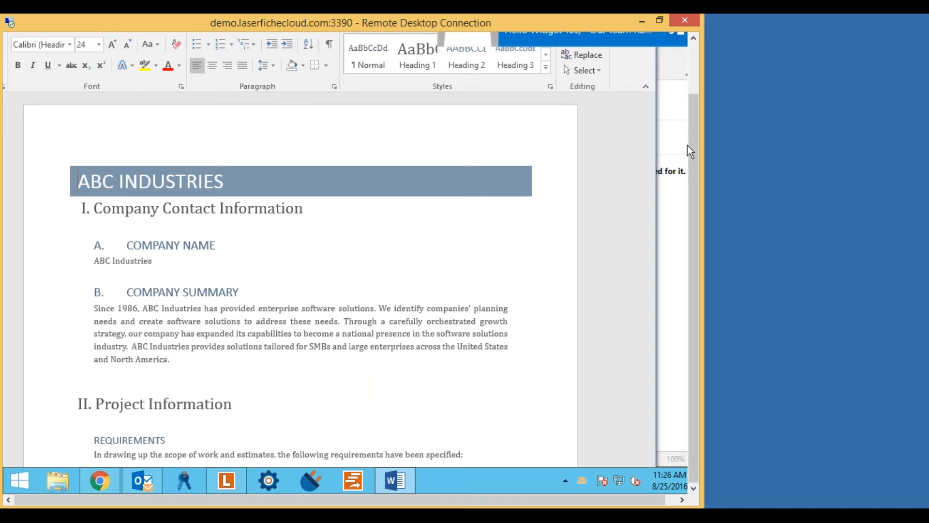
drag(693, 141, 697, 164)
Look over the contract's summary and Company Contact Information, then close it in Word.
click(261, 360)
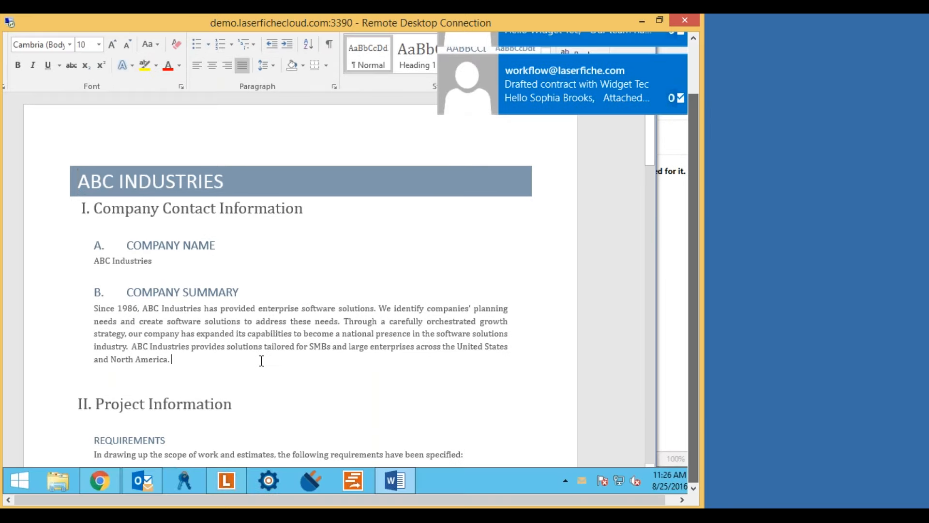
scroll(261, 360, down, 6)
scroll(261, 360, up, 6)
click(624, 206)
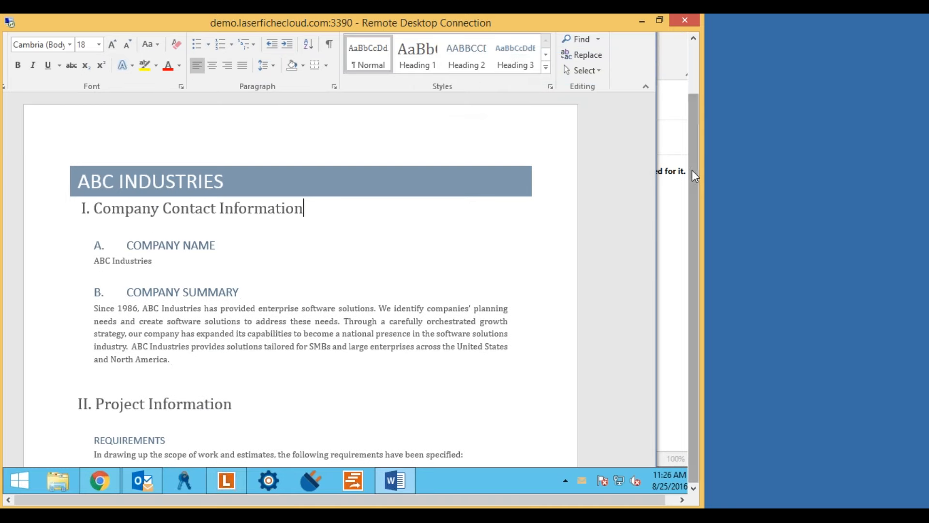
drag(692, 170, 692, 110)
click(575, 53)
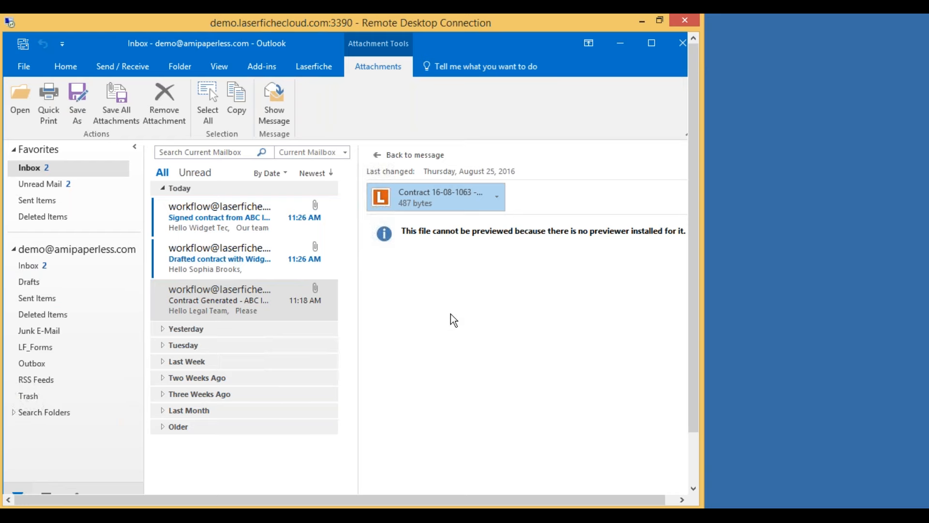
Read the Drafted and Signed ABC Industries contract emails, then restore Outlook to a smaller window.
click(182, 269)
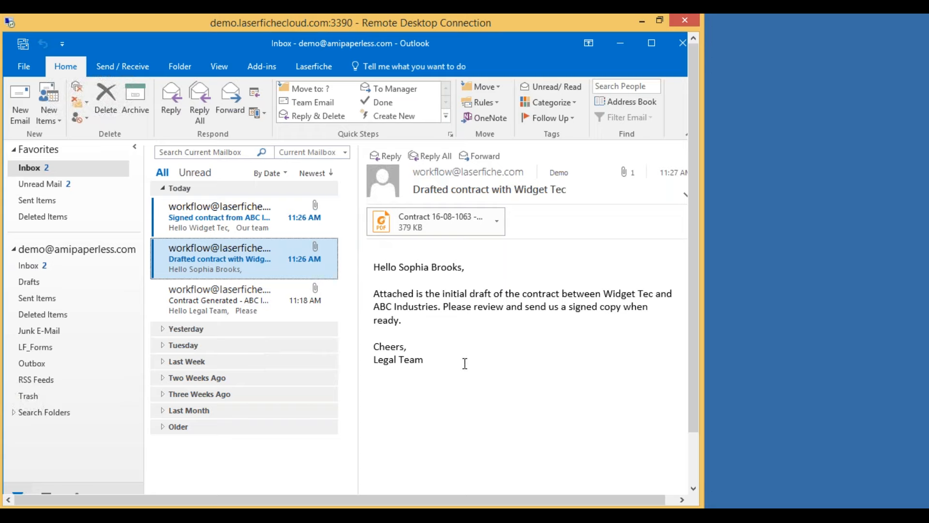
click(244, 230)
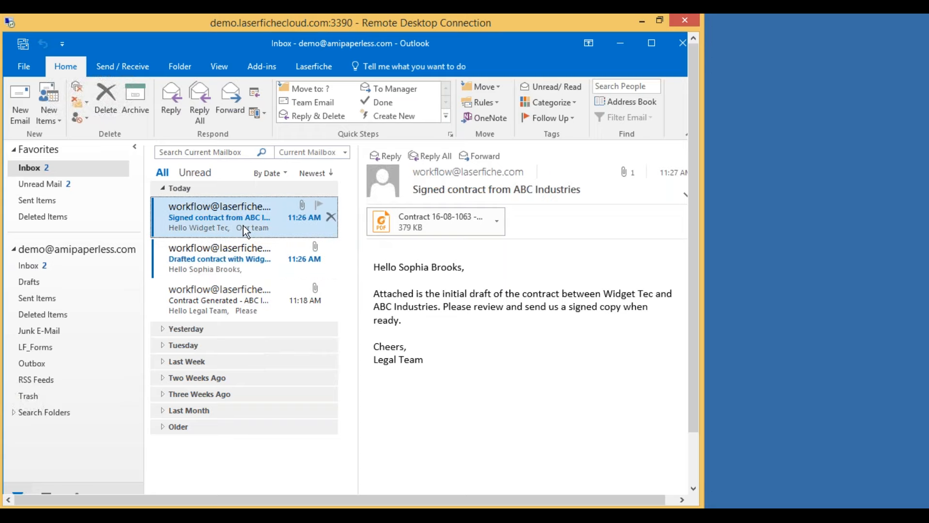
click(233, 247)
click(258, 214)
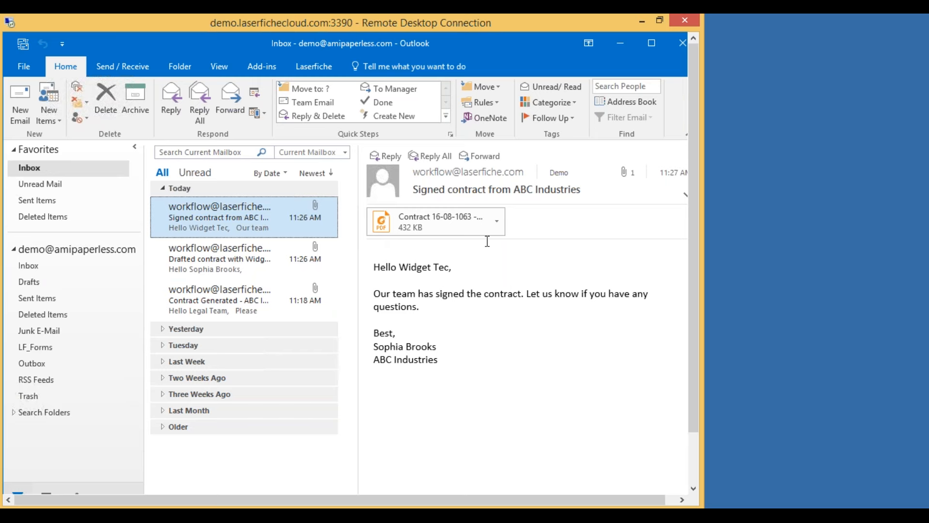
drag(333, 41, 683, 66)
drag(551, 51, 536, 50)
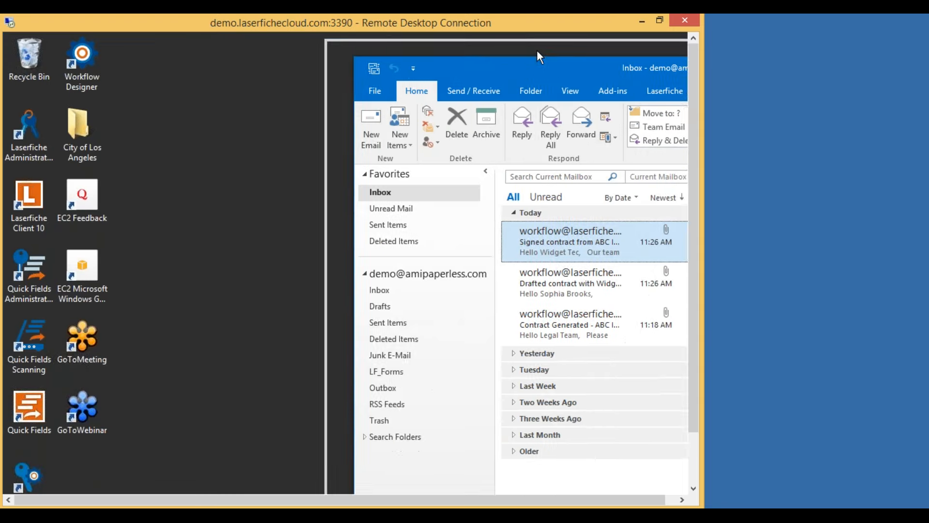
Arrange Outlook beside Laserfiche and open the ABC Industries Drafts folder holding Contract 16-08-1063.
drag(695, 285, 696, 334)
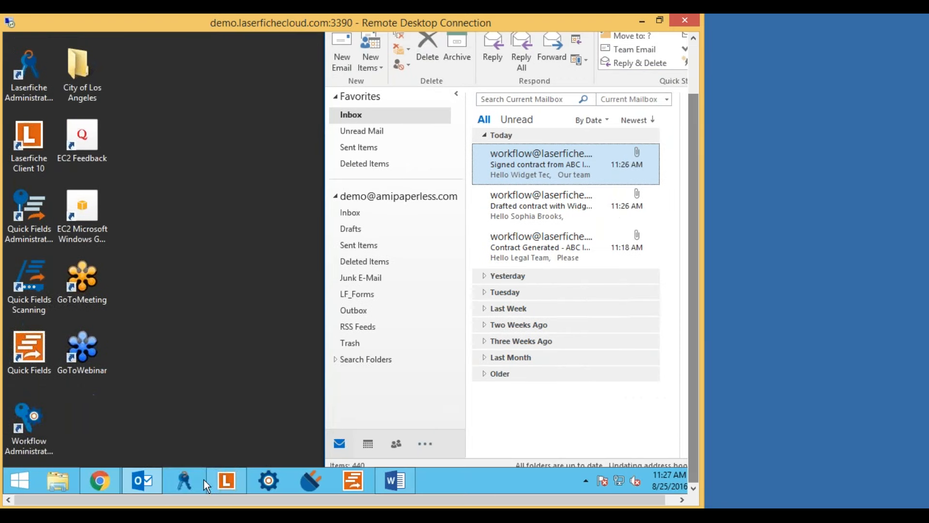
click(225, 479)
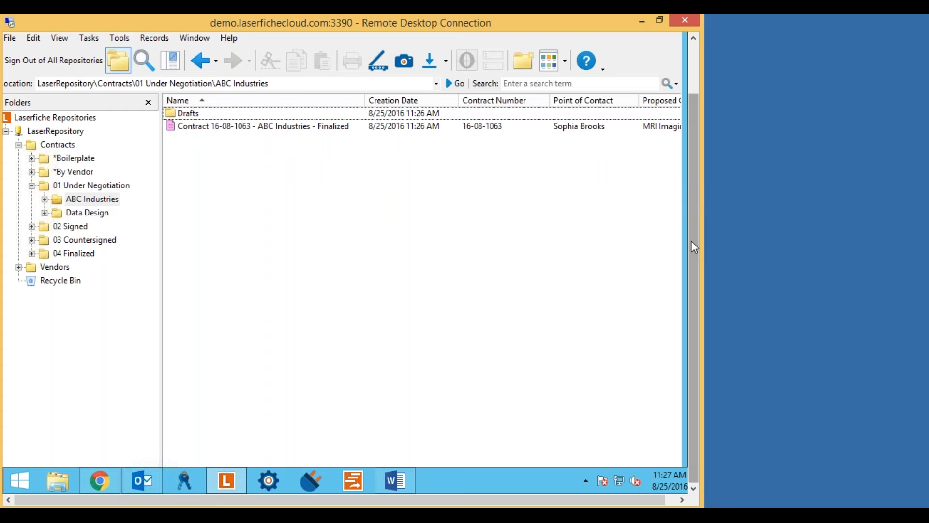
drag(695, 246, 698, 184)
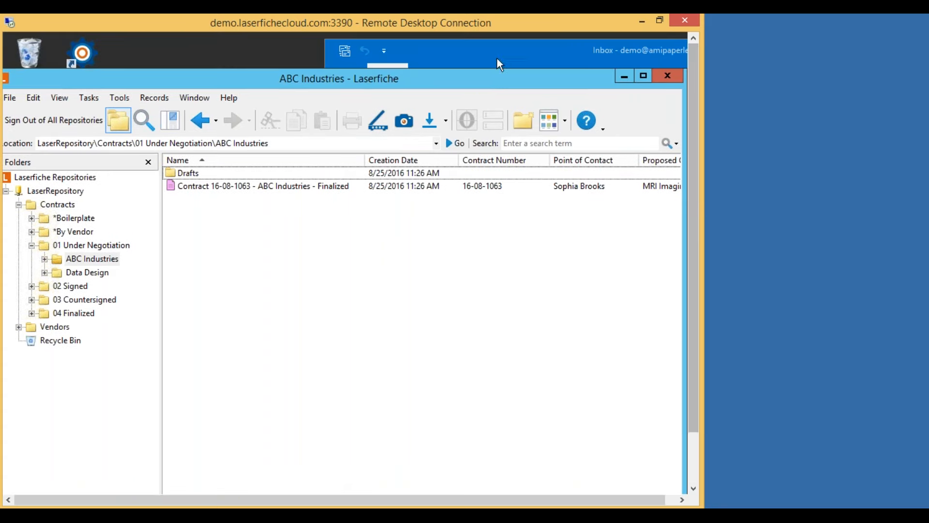
click(515, 50)
drag(484, 498, 519, 500)
drag(620, 48, 518, 50)
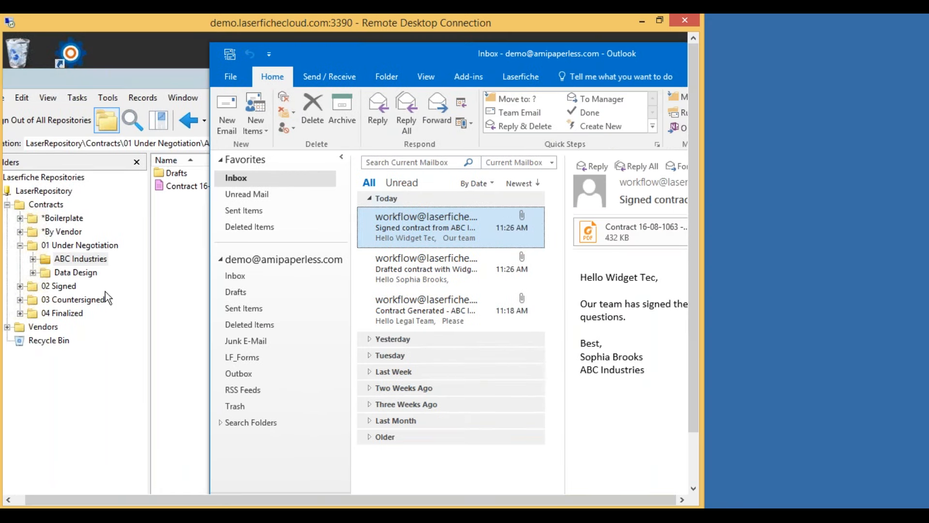
click(172, 243)
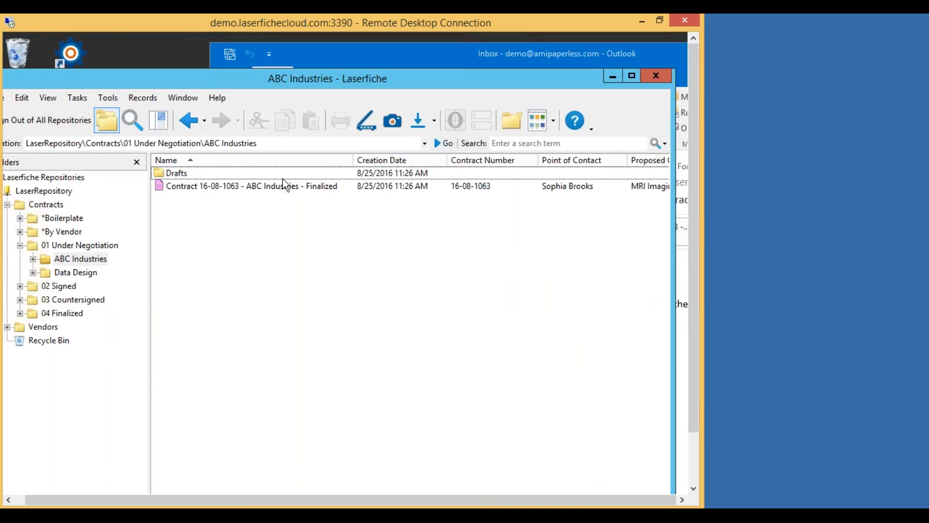
click(256, 190)
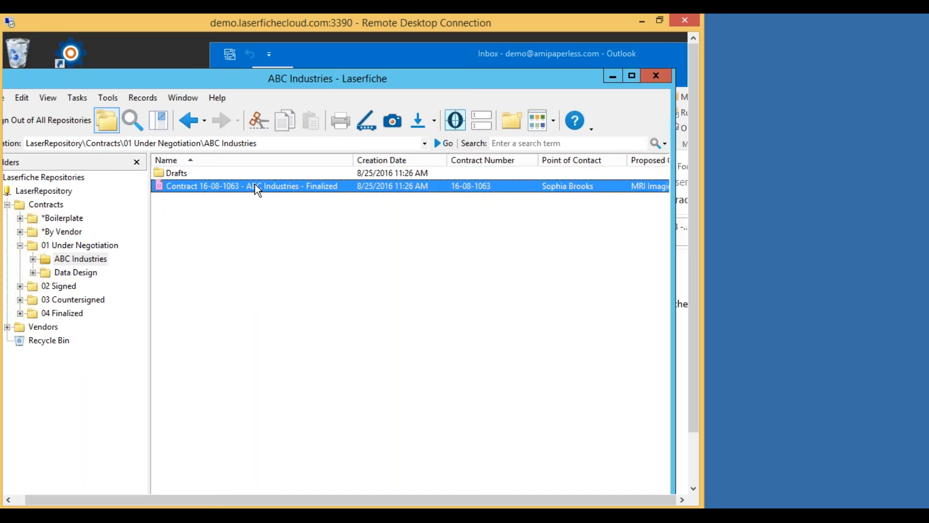
click(483, 59)
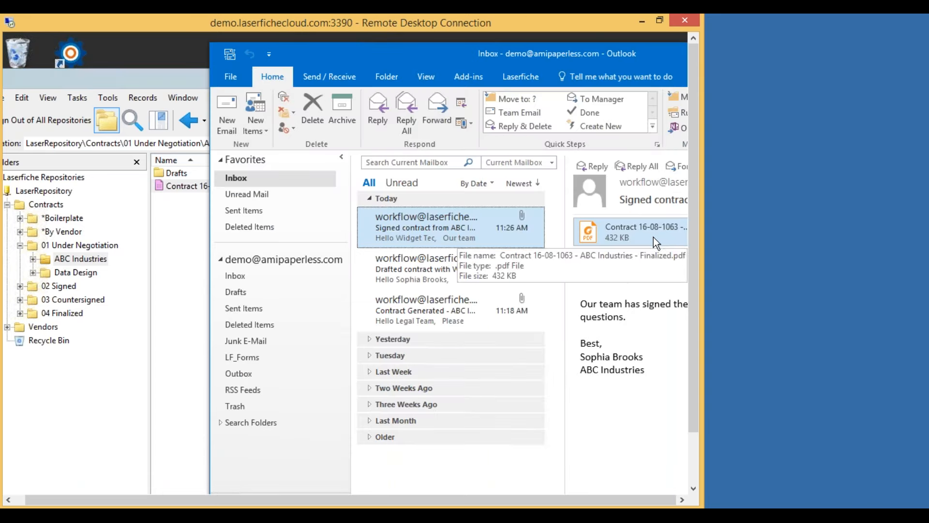
click(183, 223)
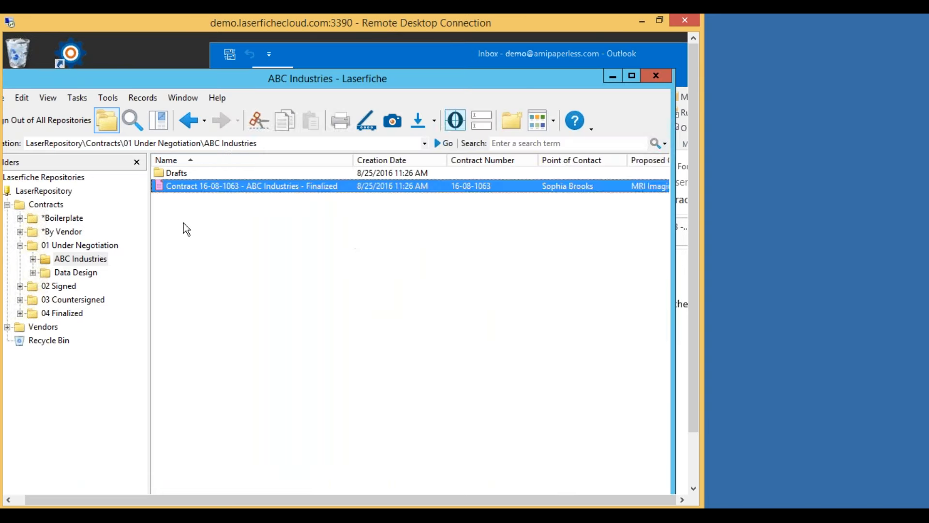
double_click(175, 173)
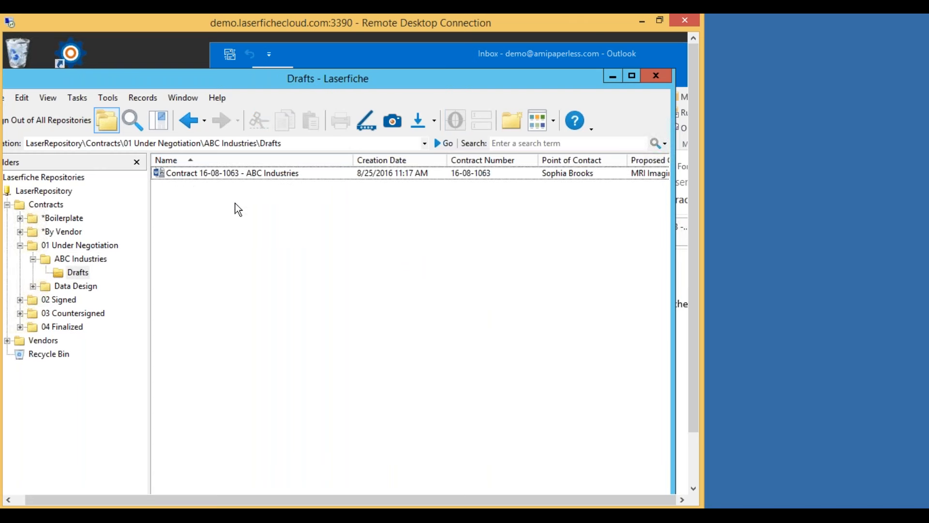
Drag the signed contract PDF attachment from Outlook into Drafts, then dismiss the first import dialog.
click(429, 50)
drag(547, 45, 589, 52)
drag(639, 239, 379, 244)
drag(203, 193, 203, 193)
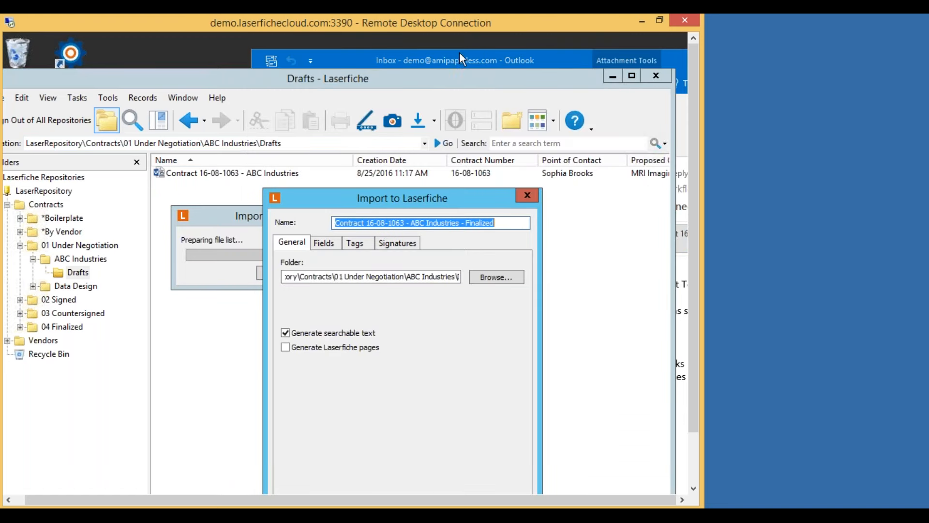
drag(433, 194, 446, 93)
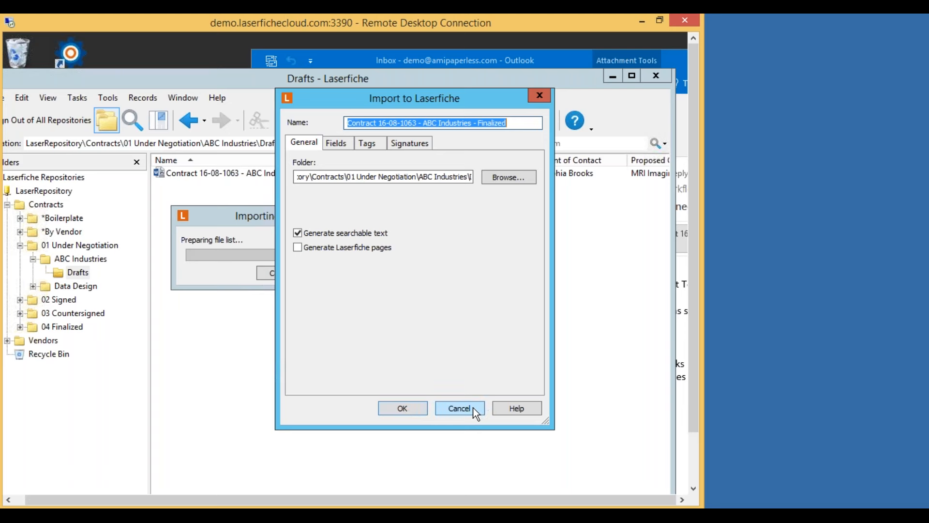
click(412, 408)
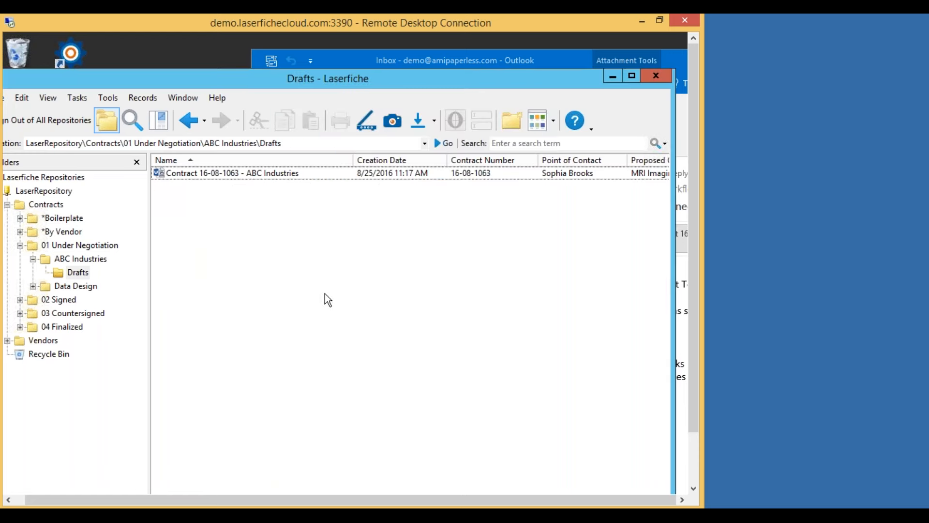
Import the signed PDF again as a new version with the comment 'Countersigned'.
click(490, 58)
drag(669, 244, 197, 194)
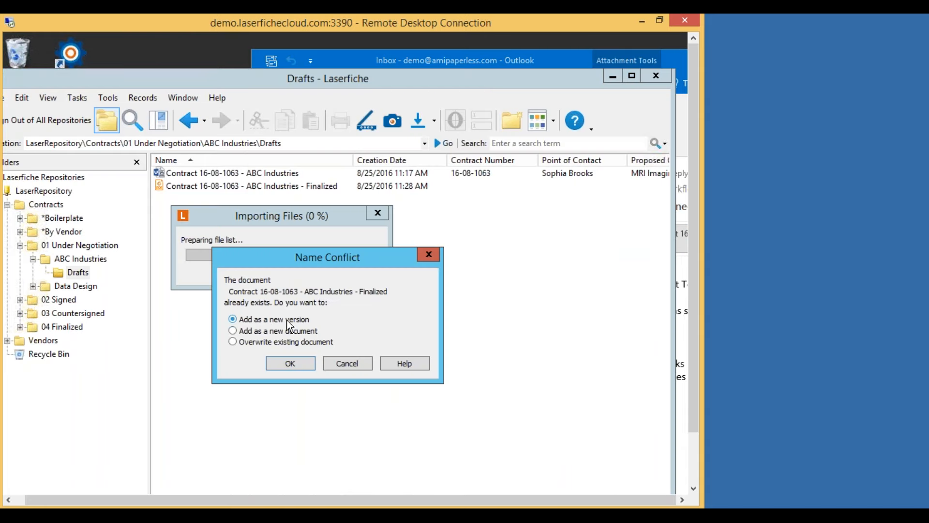
click(290, 363)
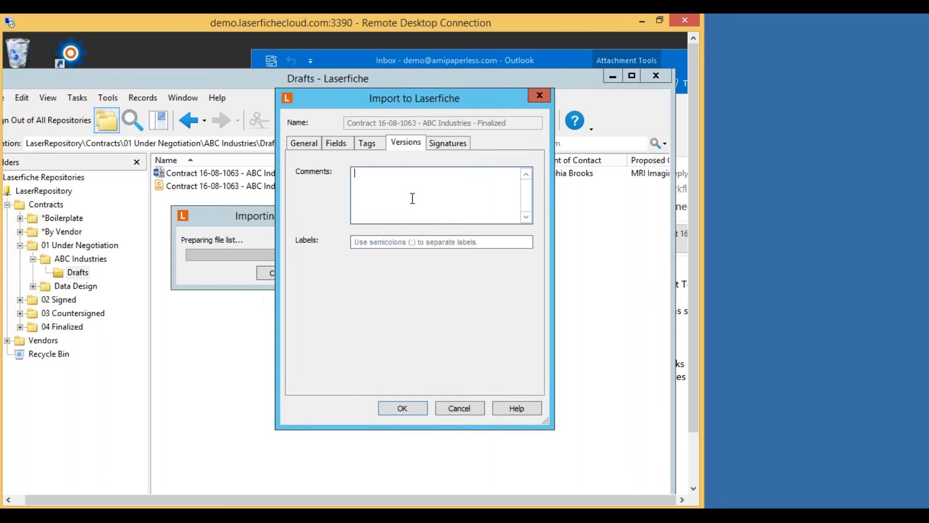
text(Countersigned)
click(402, 408)
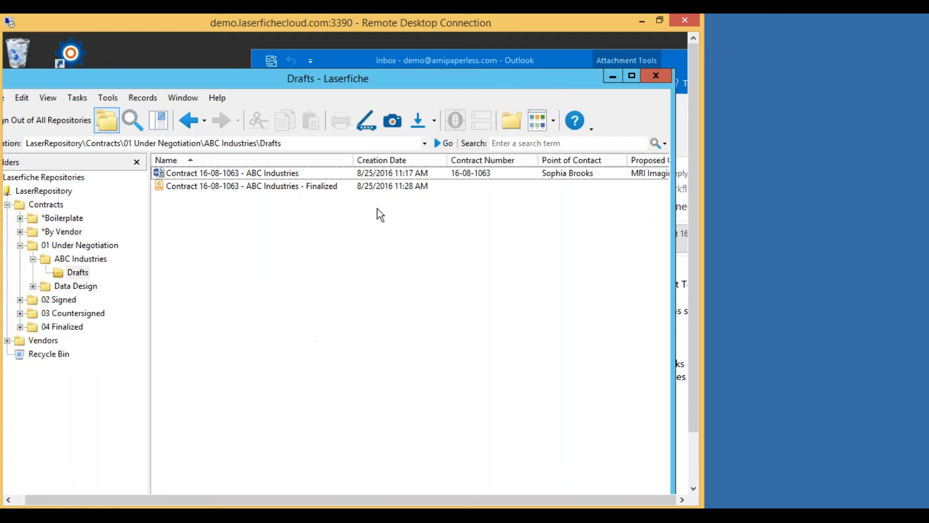
drag(360, 90, 347, 63)
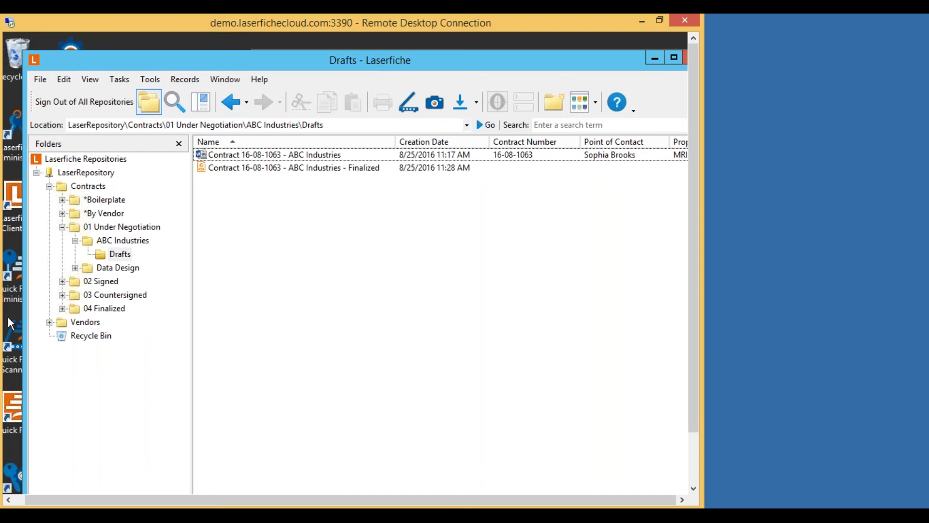
Find Contract 16-08-1060 - ABC Industries - Finalized in 04 Finalized and *By Vendor\ABC Industries, then open it.
click(115, 309)
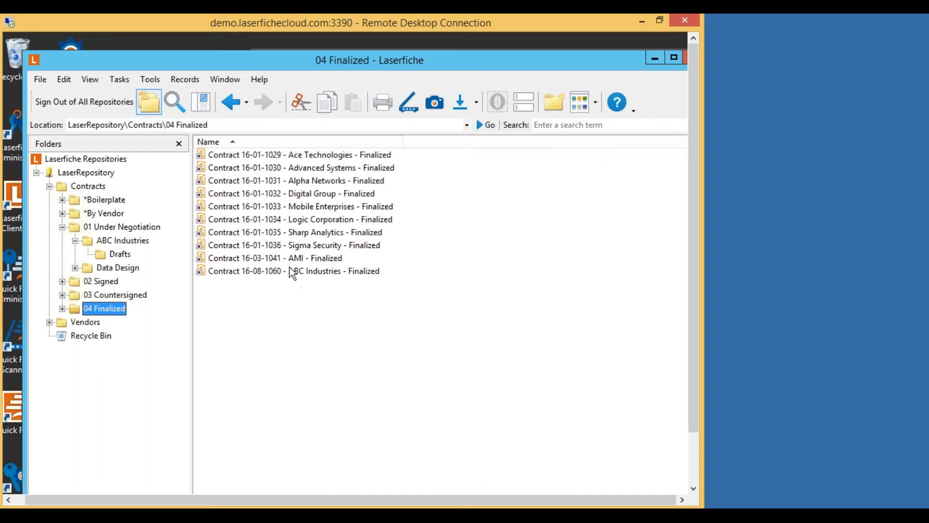
click(327, 272)
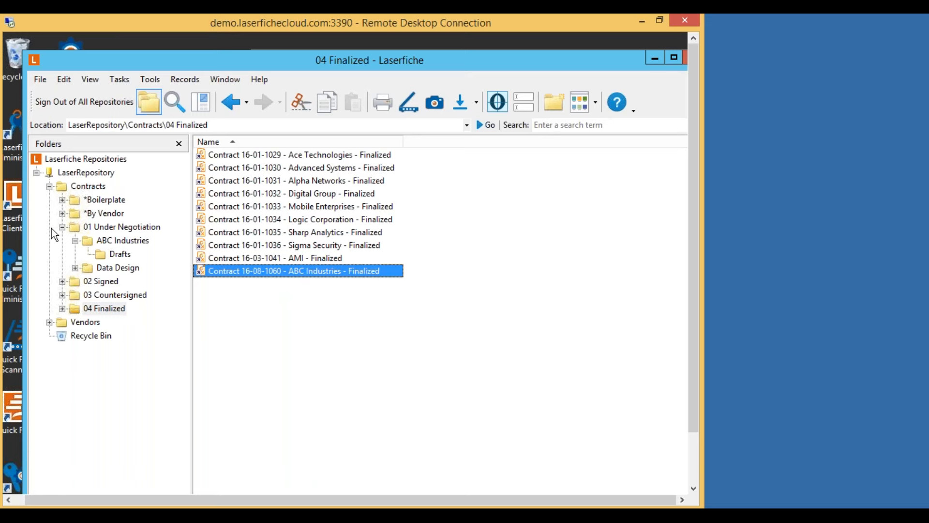
click(62, 213)
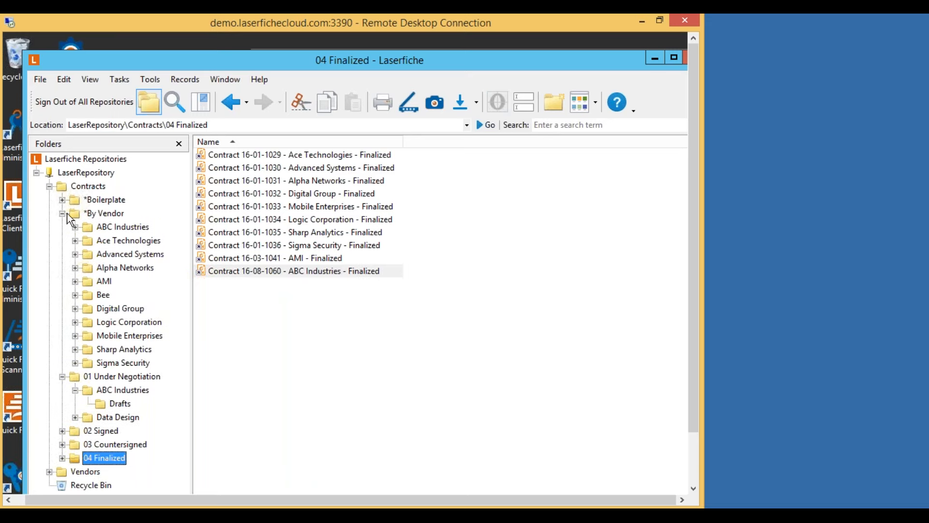
click(132, 230)
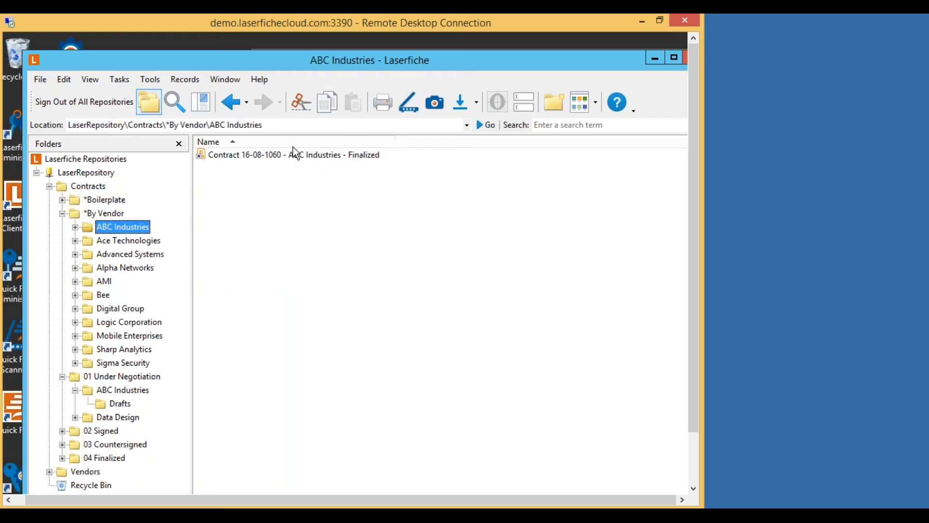
double_click(310, 156)
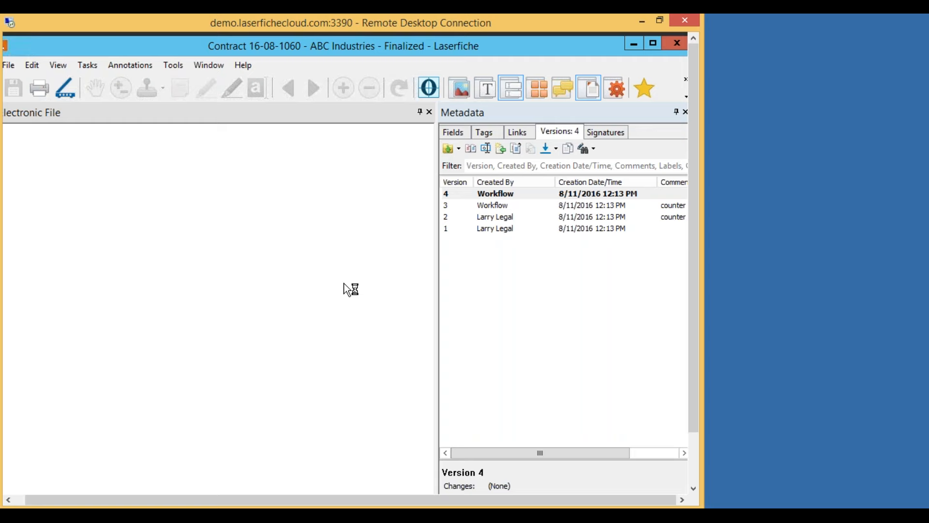
Scroll through the finalized contract to its Signatures page.
scroll(419, 282, down, 5)
scroll(419, 280, down, 10)
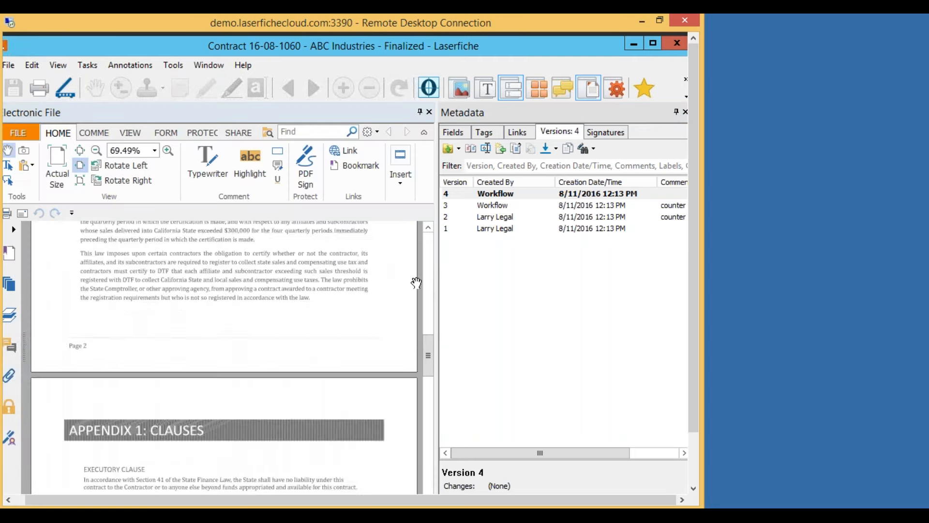
scroll(342, 304, down, 10)
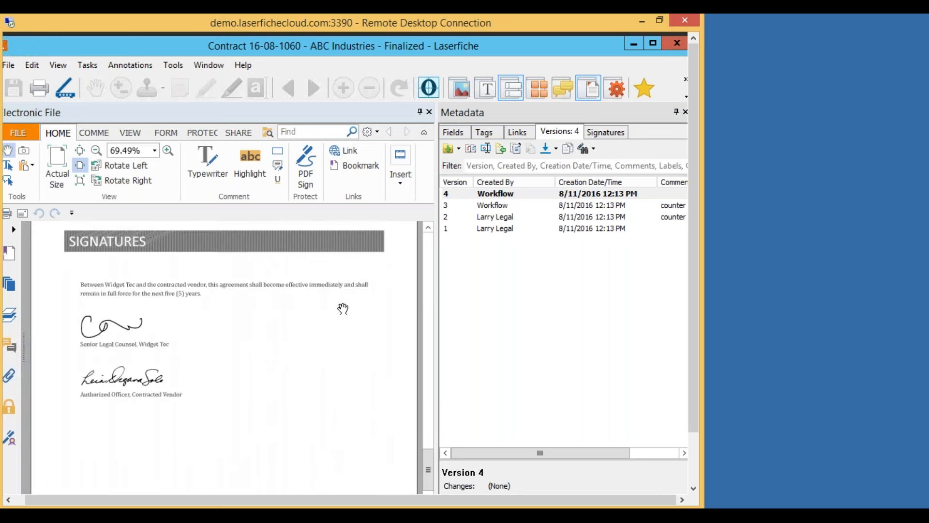
scroll(215, 312, up, 4)
Close the contract document window and reposition the ABC Industries folder window.
drag(521, 42, 469, 46)
click(622, 48)
drag(404, 54, 370, 49)
drag(394, 53, 569, 63)
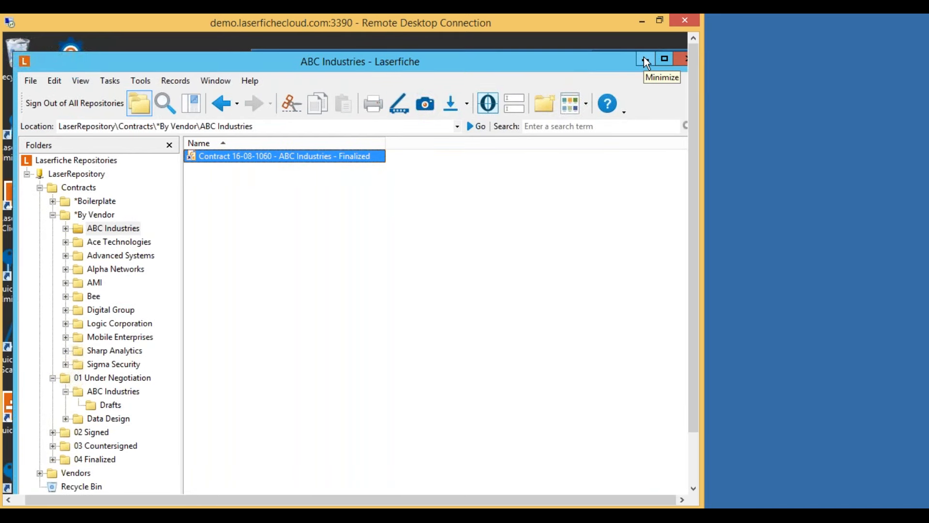
mouse_move(628, 60)
mouse_down()
mouse_move(536, 51)
mouse_move(624, 52)
mouse_up()
Minimize both the Laserfiche client and Outlook to clear the desktop.
click(650, 49)
click(173, 307)
click(495, 60)
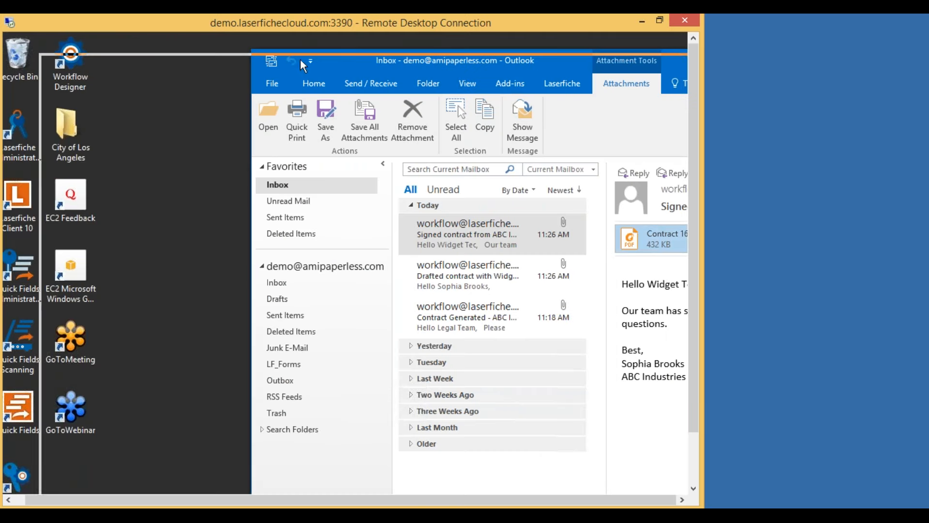
double_click(300, 59)
click(627, 65)
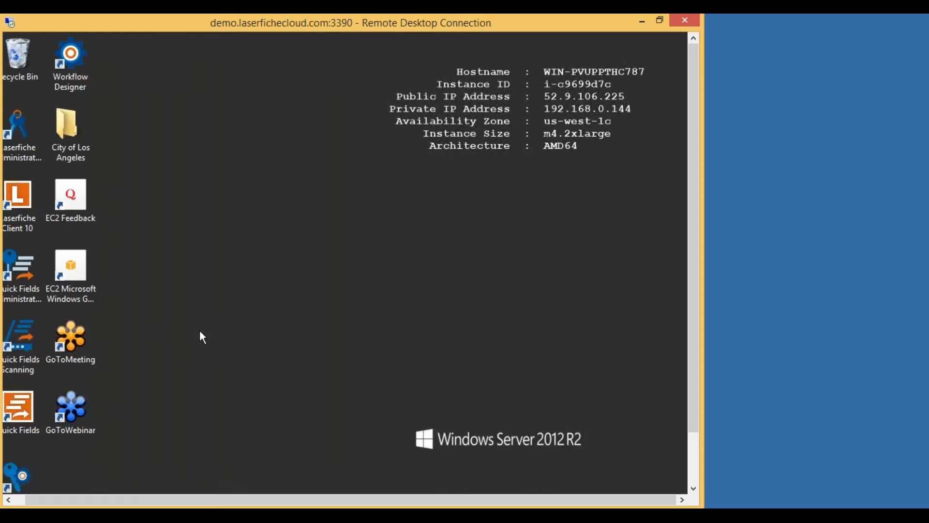
drag(696, 304, 689, 370)
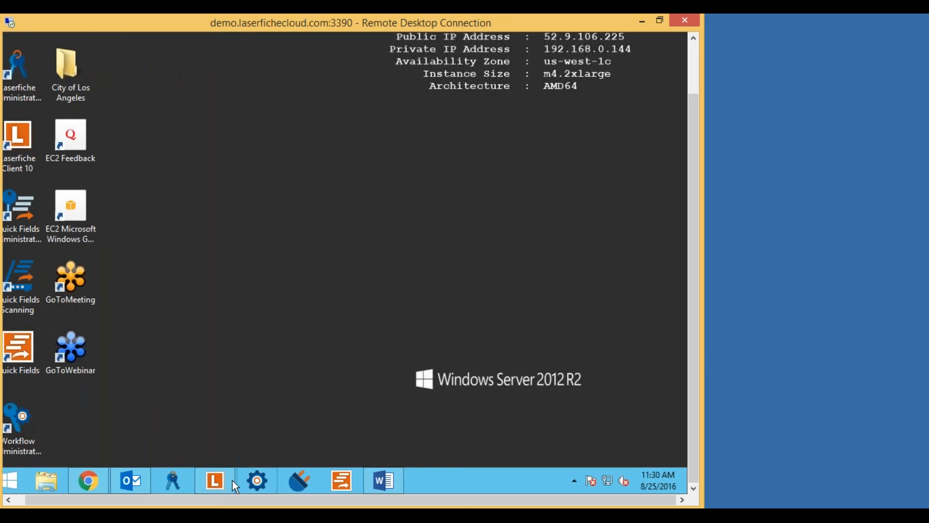
Close the Laserfiche client and switch to the browser's Laserfiche Forms Tasks list.
click(215, 484)
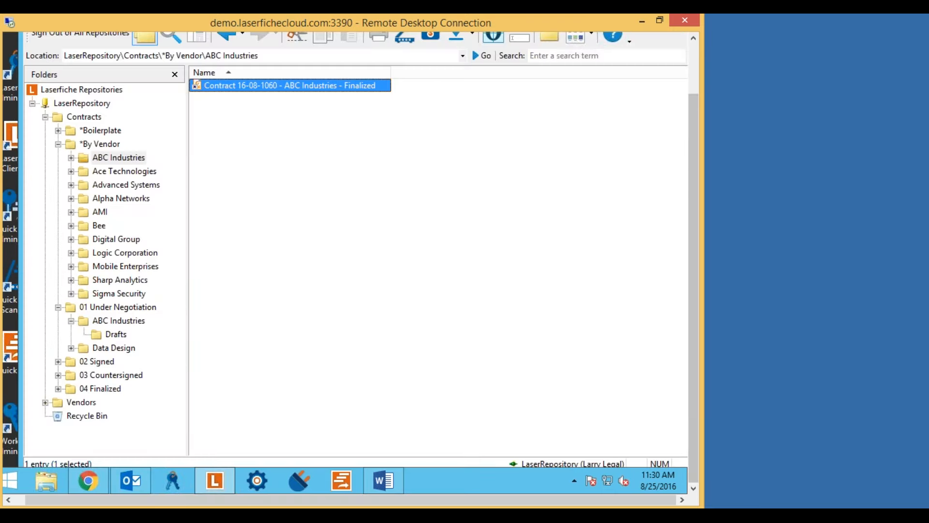
drag(691, 322, 690, 271)
mouse_move(573, 50)
mouse_down()
mouse_move(477, 52)
mouse_move(579, 57)
mouse_up()
click(644, 50)
drag(695, 292, 693, 389)
drag(405, 503, 323, 504)
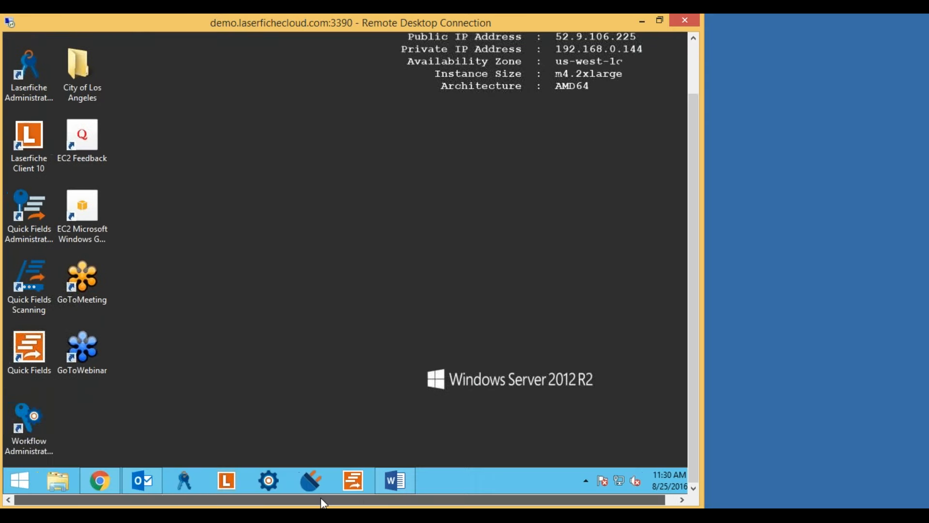
click(106, 475)
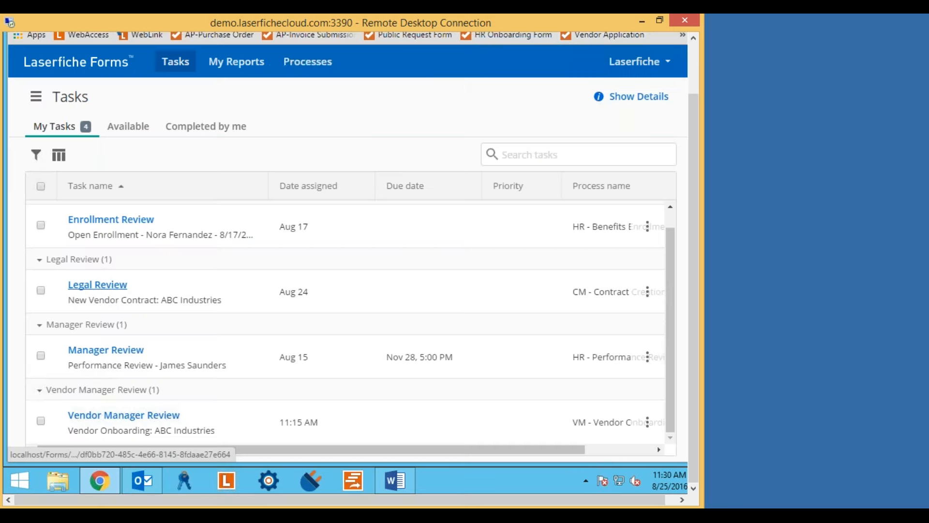
In a new Chrome tab, load the WebAccess bookmark and sign in to LaserRepository.
drag(695, 144, 696, 85)
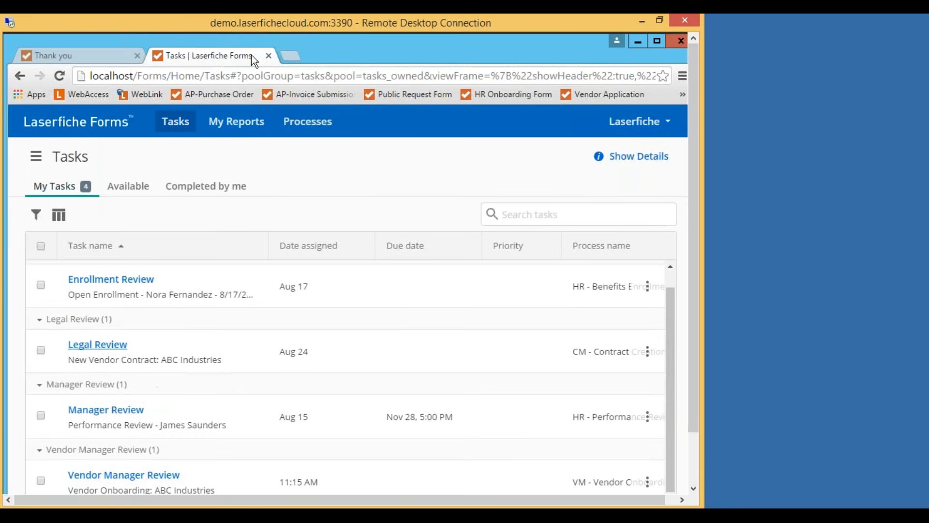
click(290, 56)
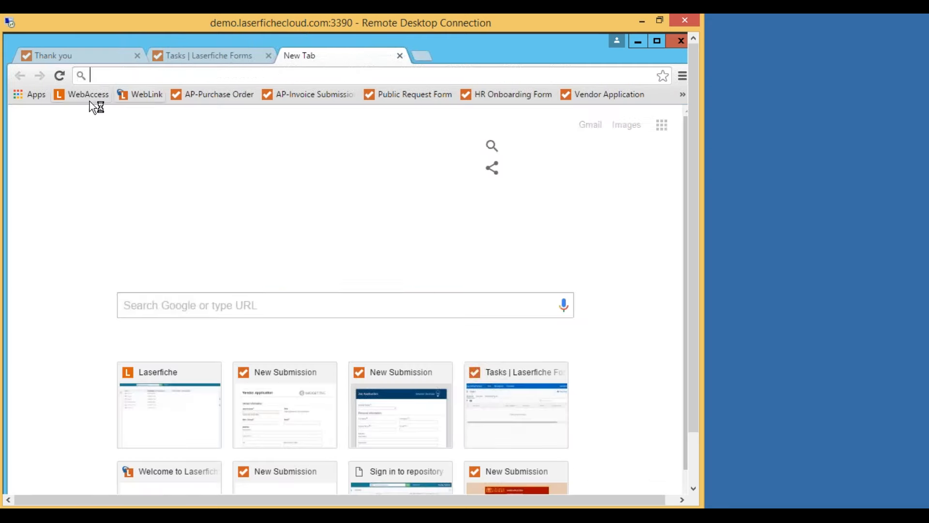
click(86, 97)
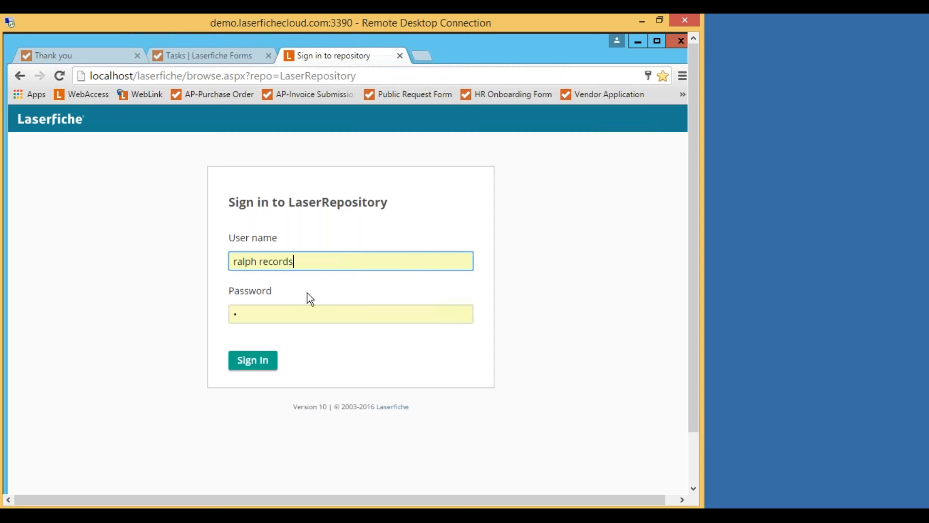
click(244, 368)
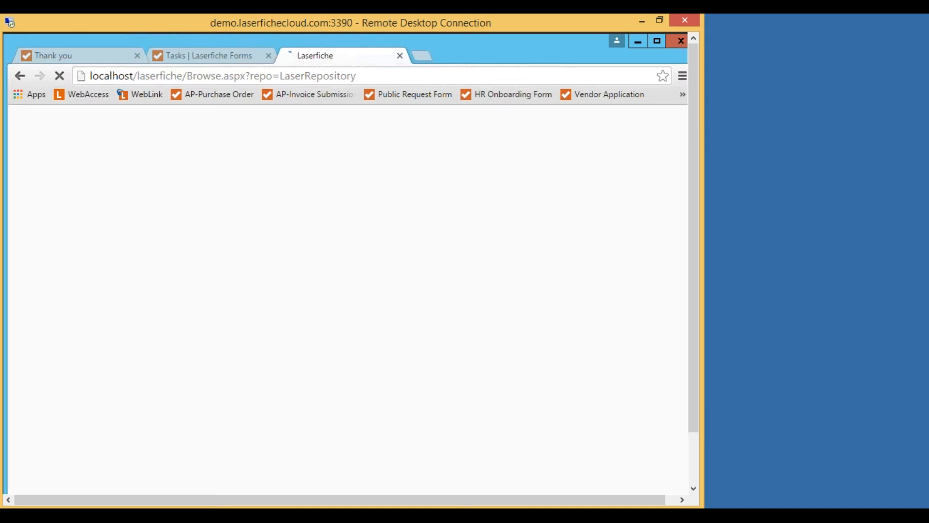
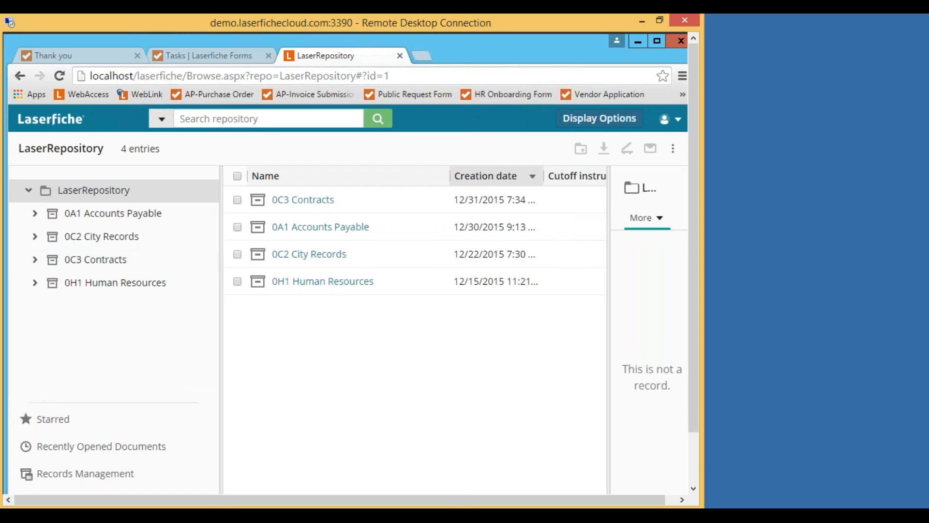
In WebAccess, browse 0C3 Contracts > 0C3A Vendor Agreements > ABC Industries.
click(99, 262)
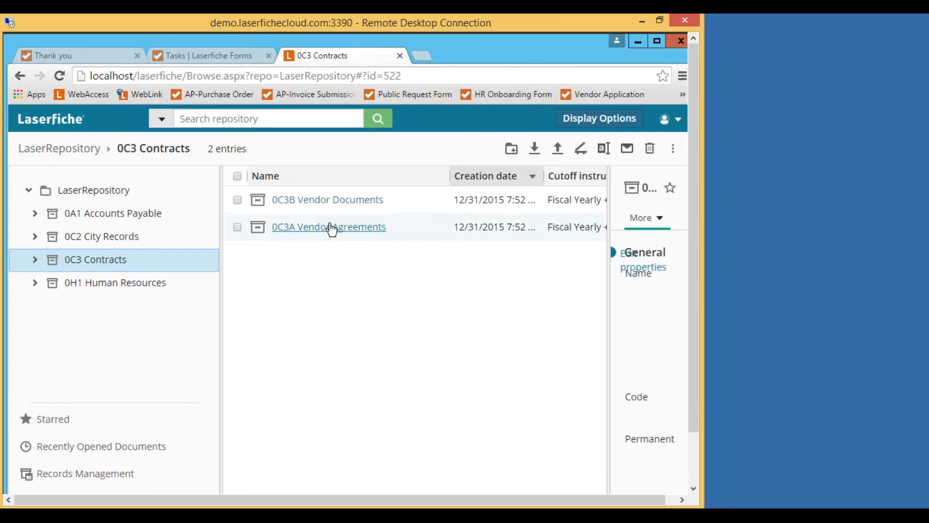
click(332, 229)
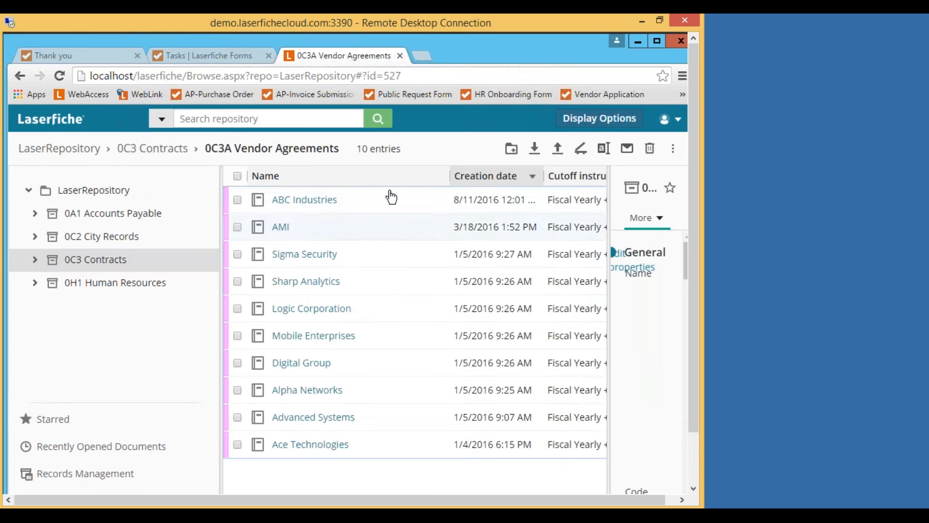
click(307, 207)
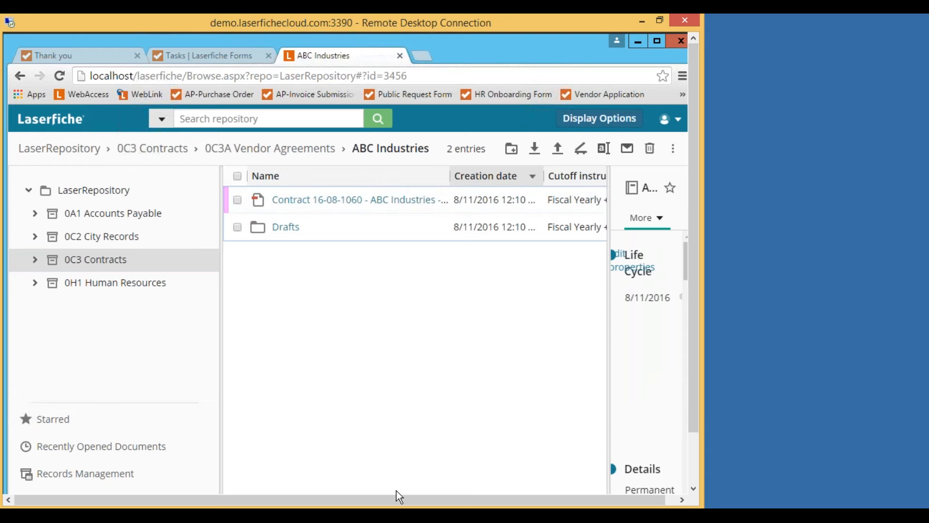
drag(693, 326, 693, 382)
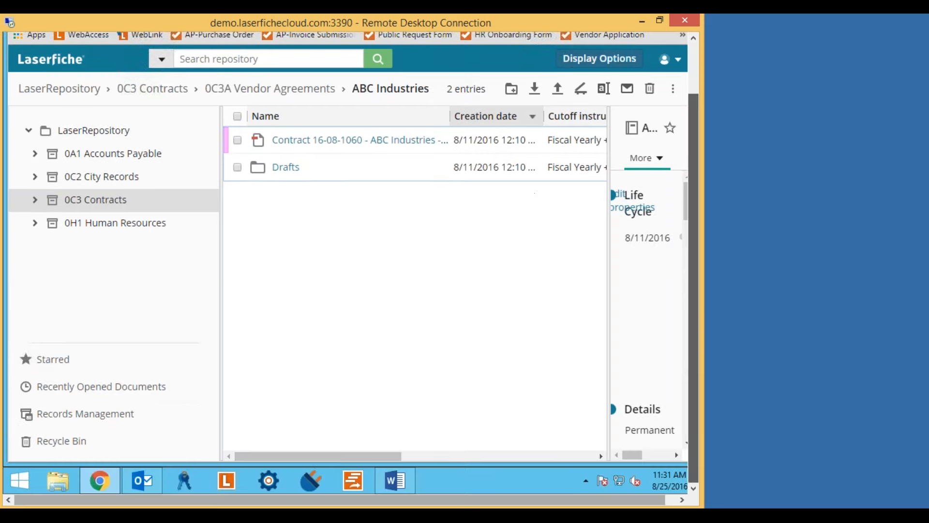
drag(311, 454, 451, 452)
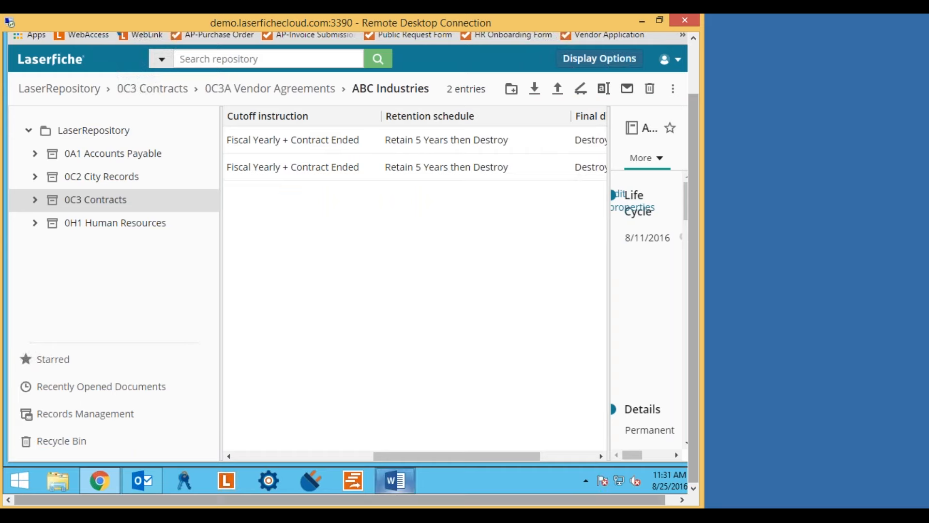
mouse_move(450, 459)
mouse_down()
mouse_move(501, 448)
mouse_move(430, 450)
mouse_move(452, 446)
mouse_up()
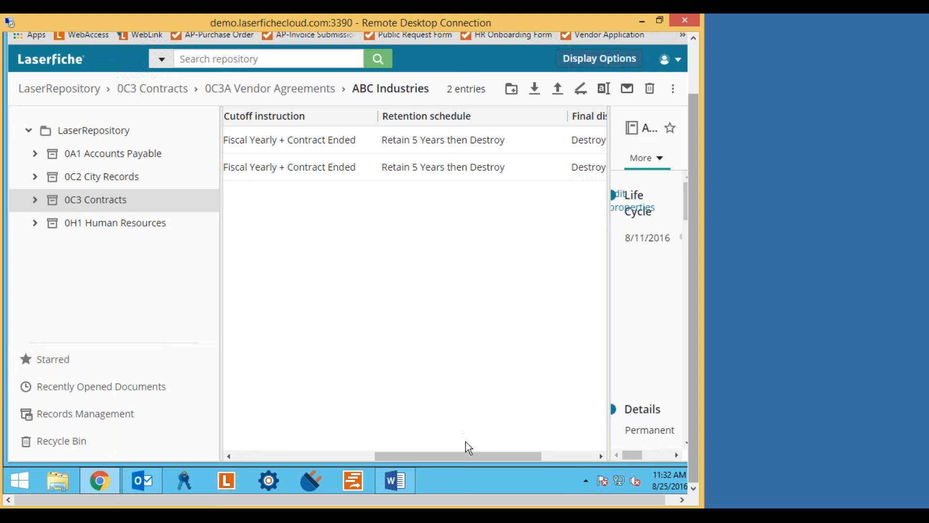
mouse_move(474, 456)
mouse_down()
mouse_move(466, 455)
mouse_move(475, 450)
mouse_up()
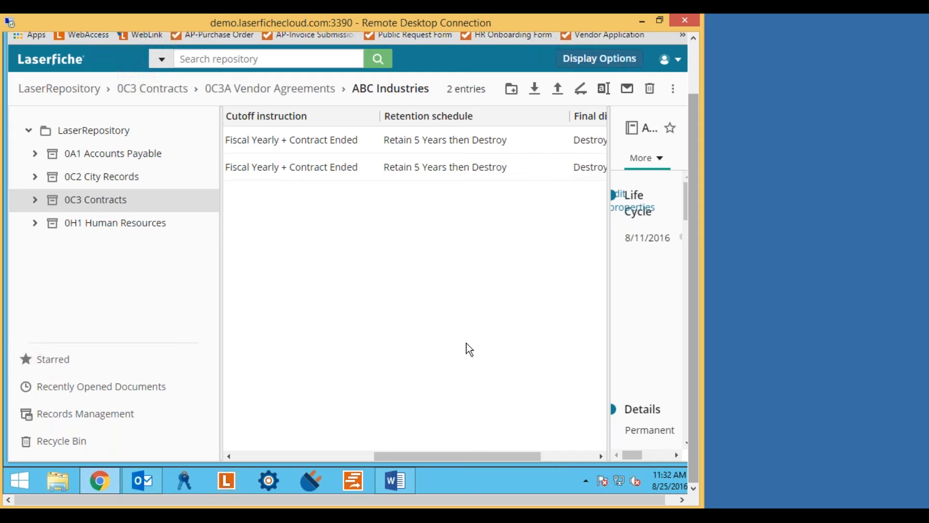
drag(499, 456, 563, 445)
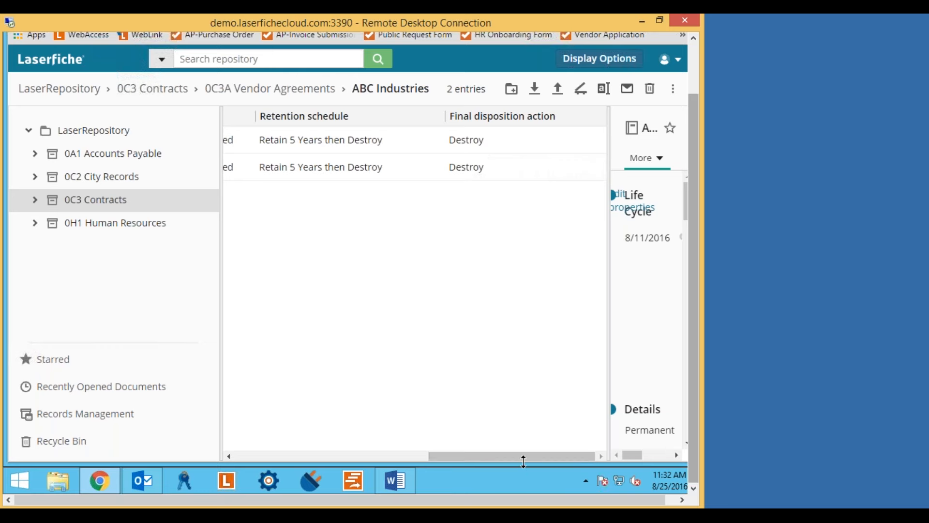
drag(542, 455, 501, 455)
drag(691, 179, 689, 128)
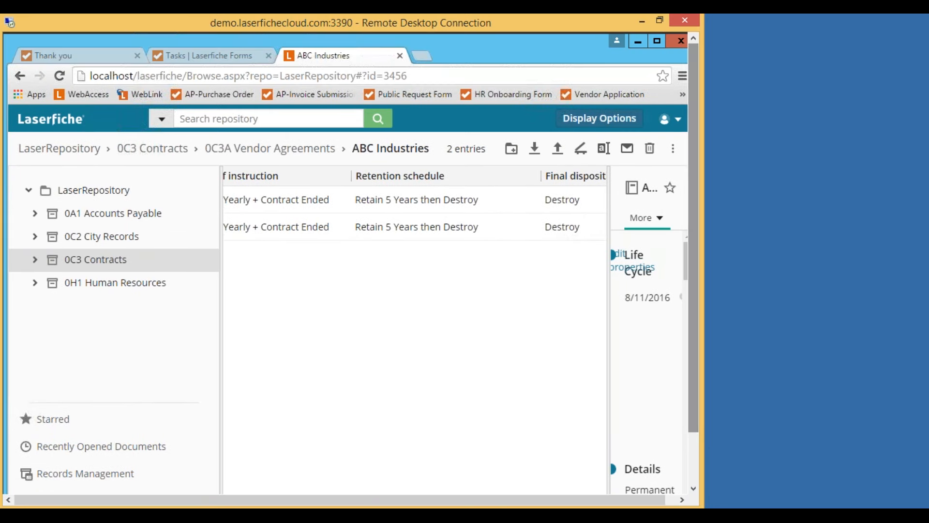
Close the repository tab and open ABC Industries' Vendor Manager Review task from My Tasks.
click(399, 55)
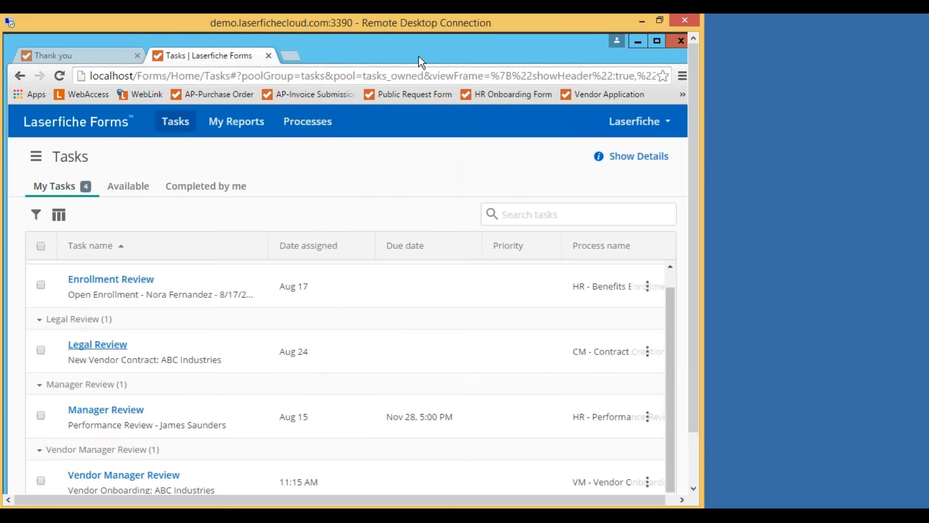
drag(692, 289, 693, 346)
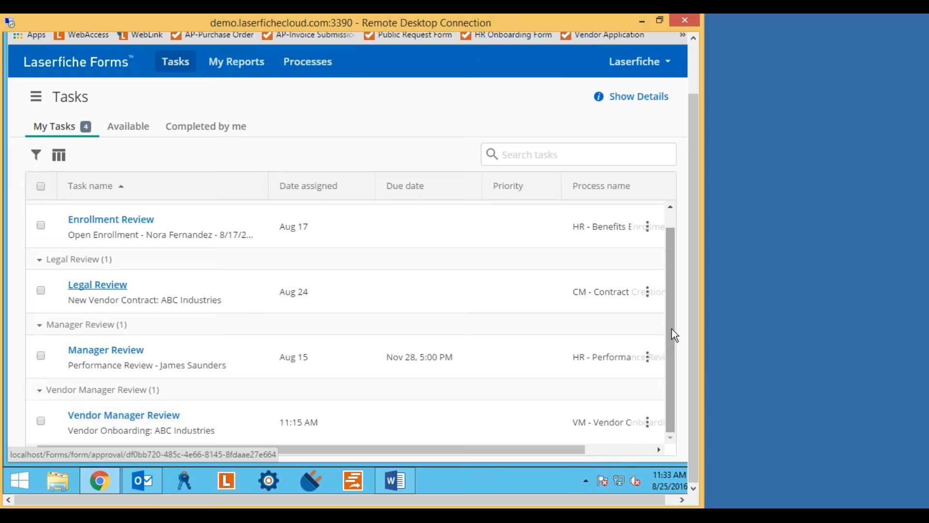
click(131, 417)
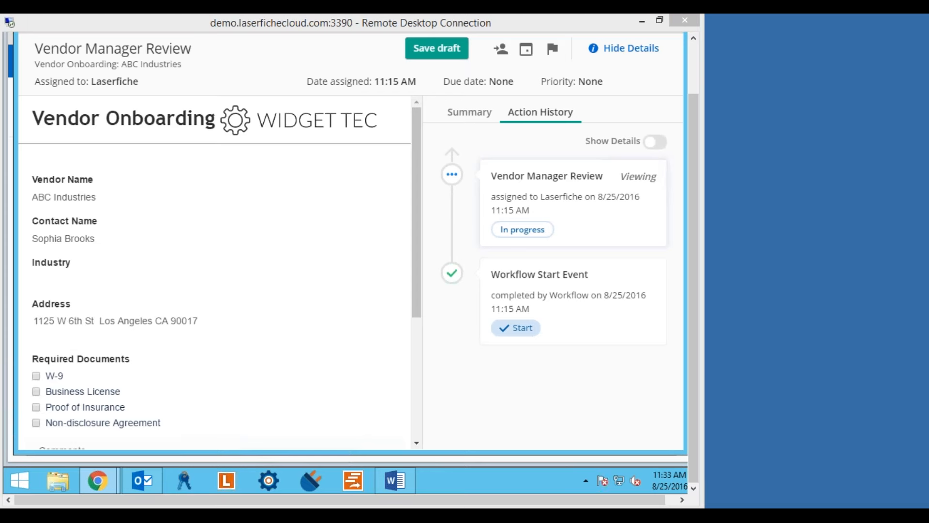
Tick W-9, Business License, Proof of Insurance and Non-disclosure Agreement as required documents.
click(285, 295)
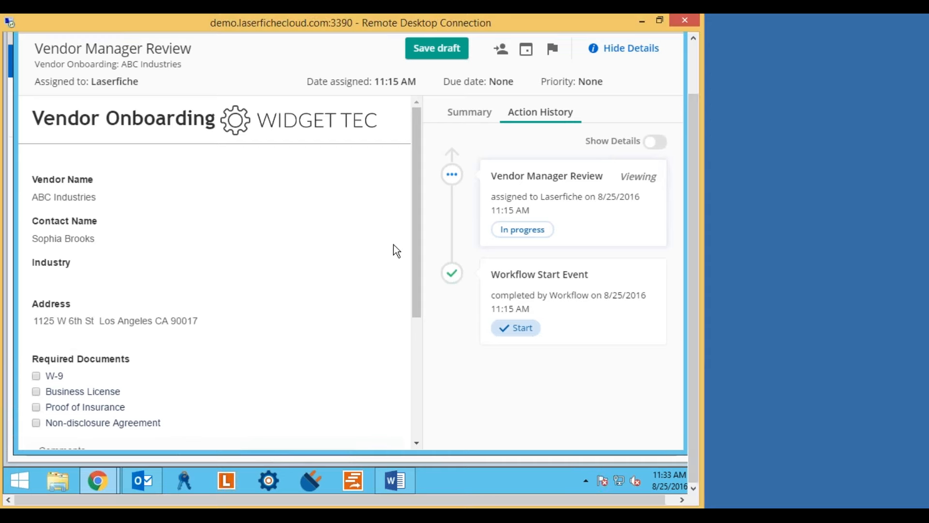
drag(416, 171, 420, 202)
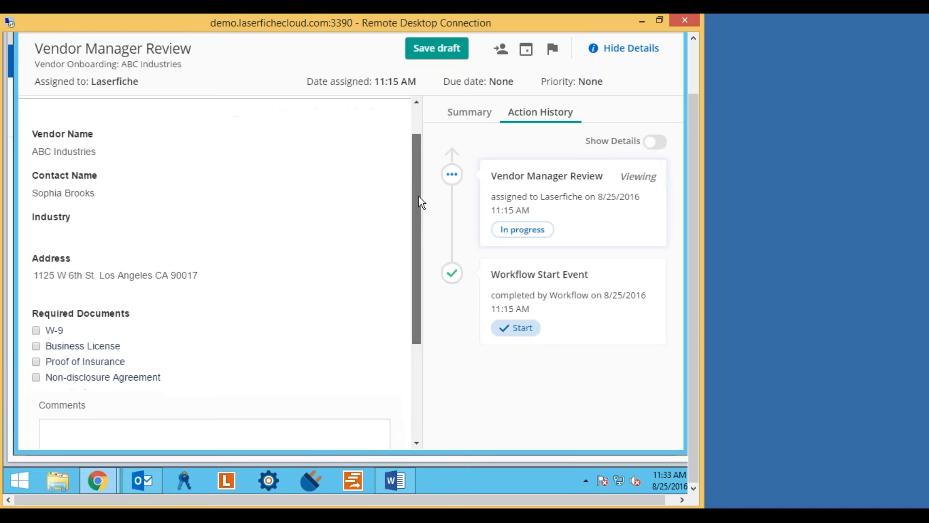
drag(419, 196, 414, 233)
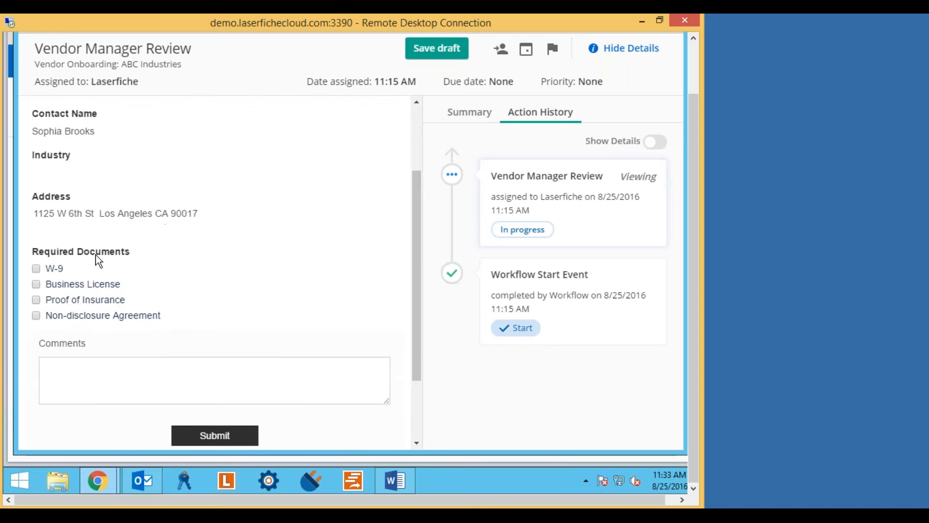
click(36, 284)
click(36, 299)
click(36, 315)
Add the comment 'Please send over ASAP!' and submit the review.
click(122, 376)
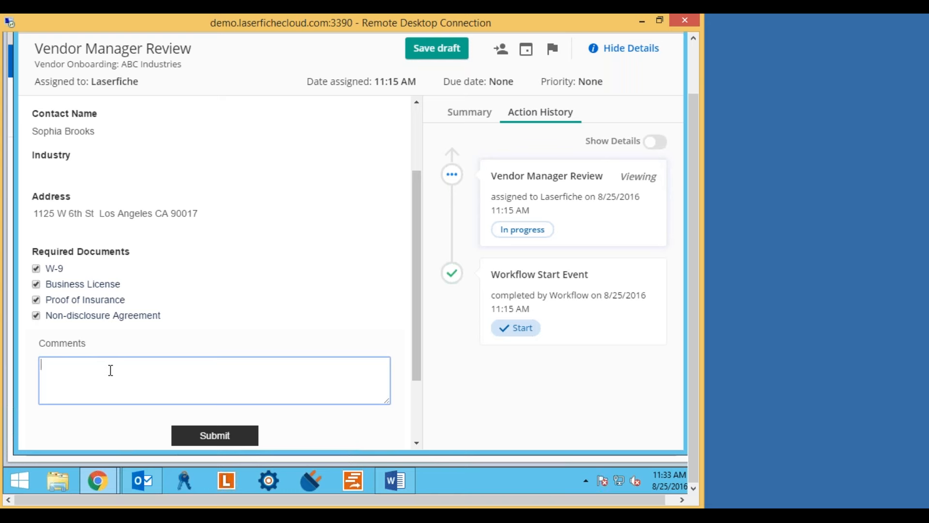
text(Please send over ASAP!)
scroll(420, 356, down, 2)
click(214, 340)
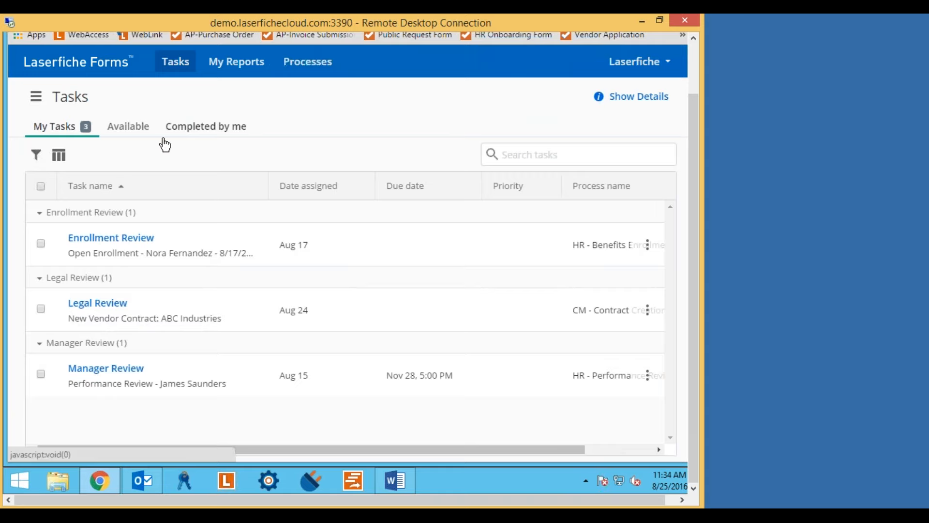
Open the new onboarding email in Outlook and follow its link to ABC Industries' document submission form.
drag(689, 184, 692, 126)
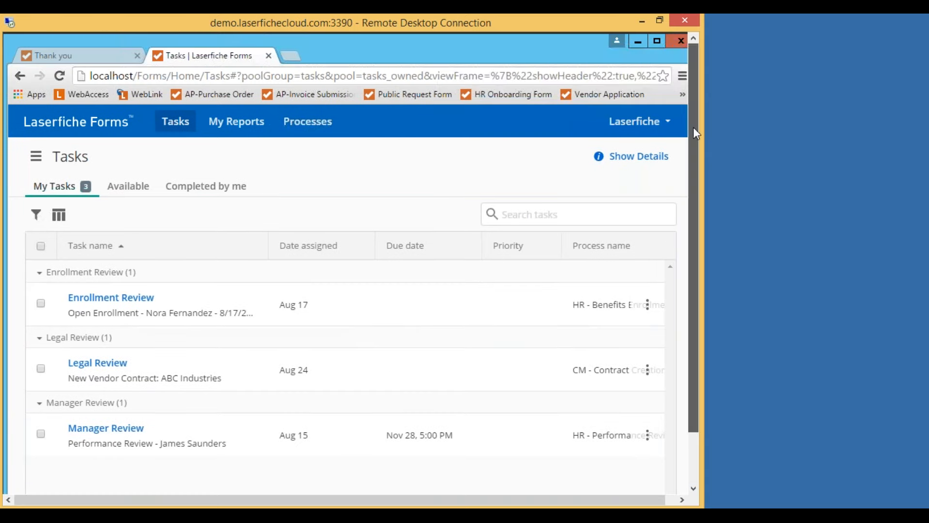
click(638, 41)
click(578, 81)
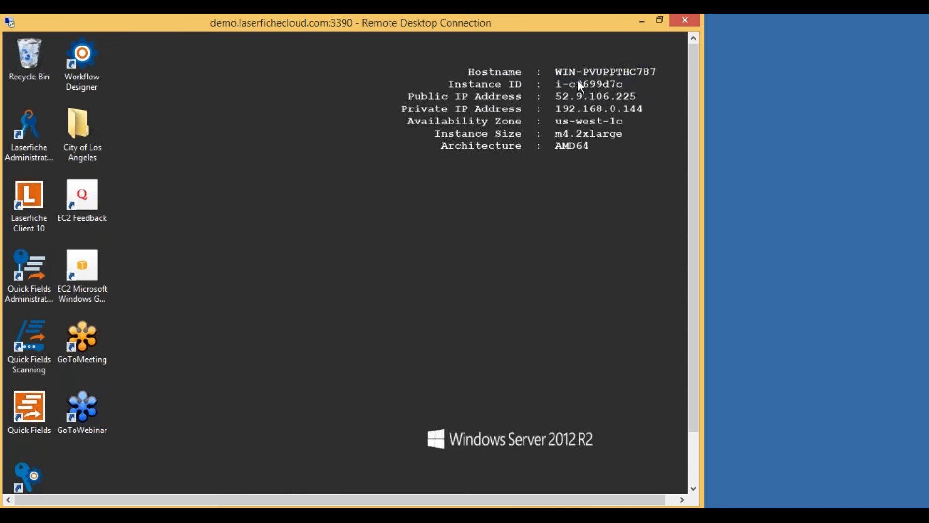
drag(316, 84, 350, 54)
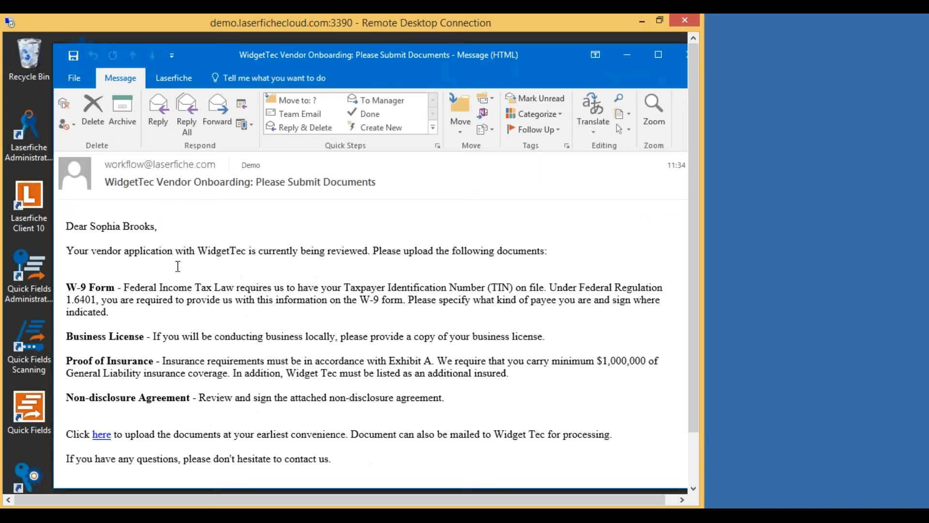
scroll(176, 265, down, 1)
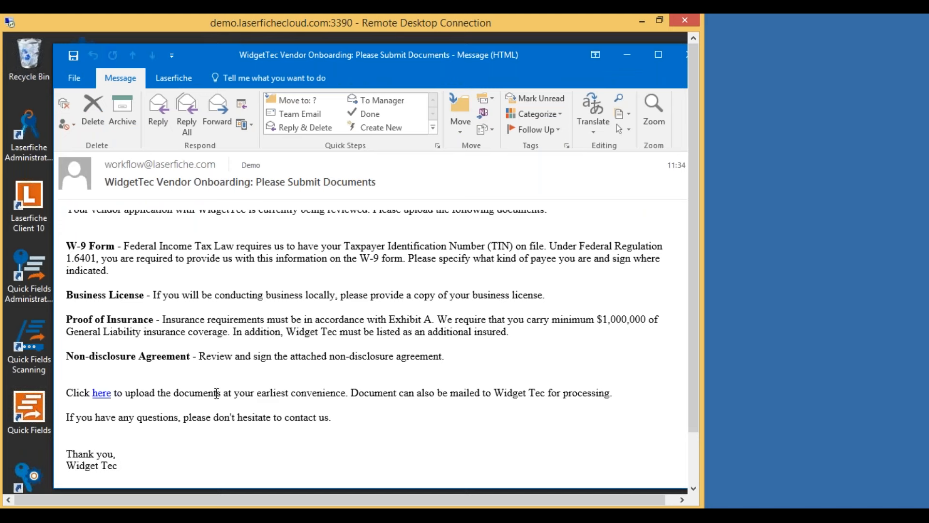
click(101, 392)
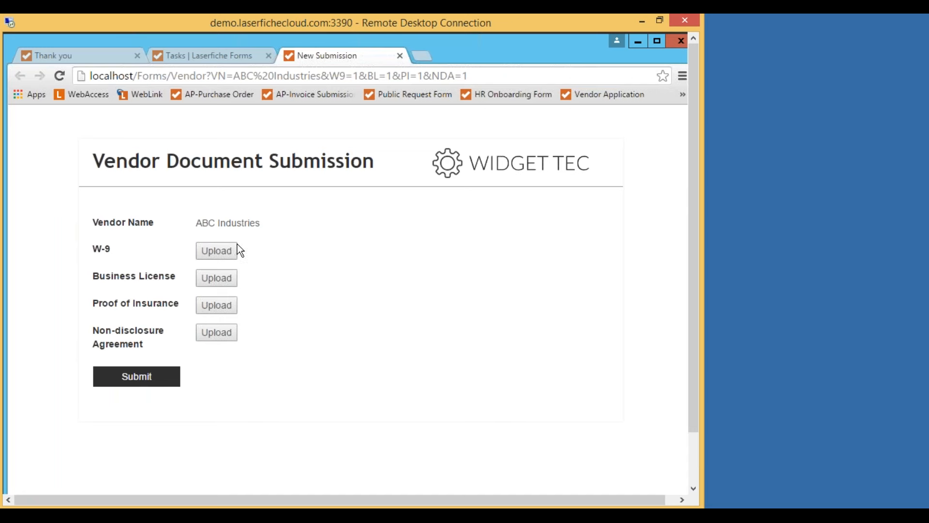
Start a W-9 upload, cancel the file picker, and shift the browser aside to reveal the email.
click(217, 251)
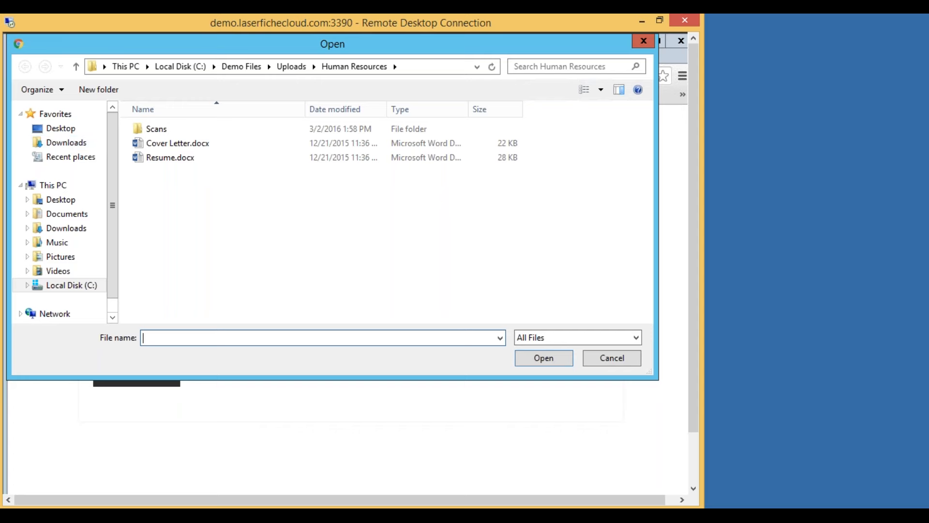
click(618, 356)
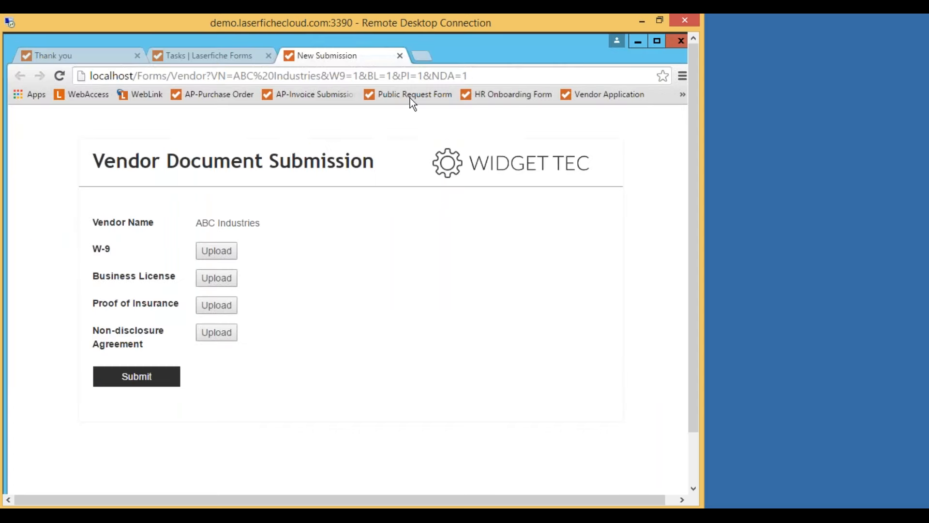
click(656, 41)
click(660, 40)
drag(372, 42, 534, 38)
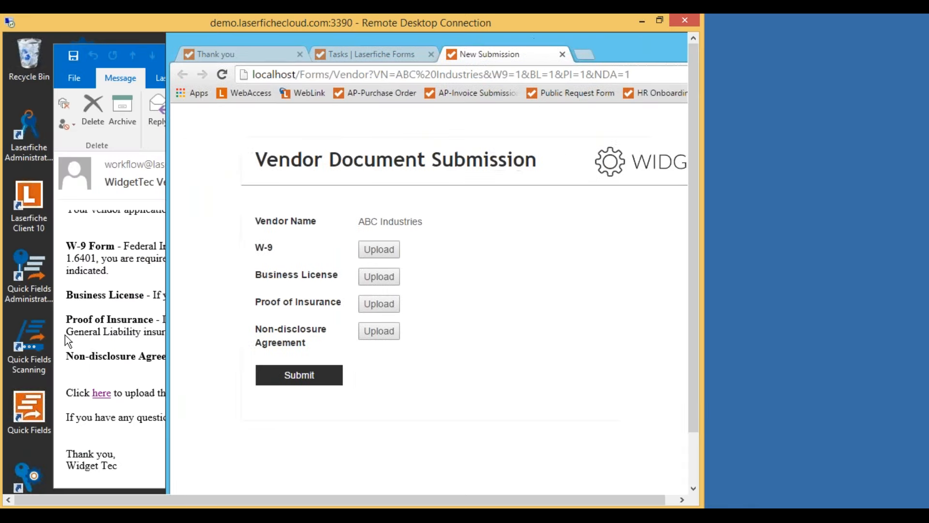
drag(693, 121, 692, 172)
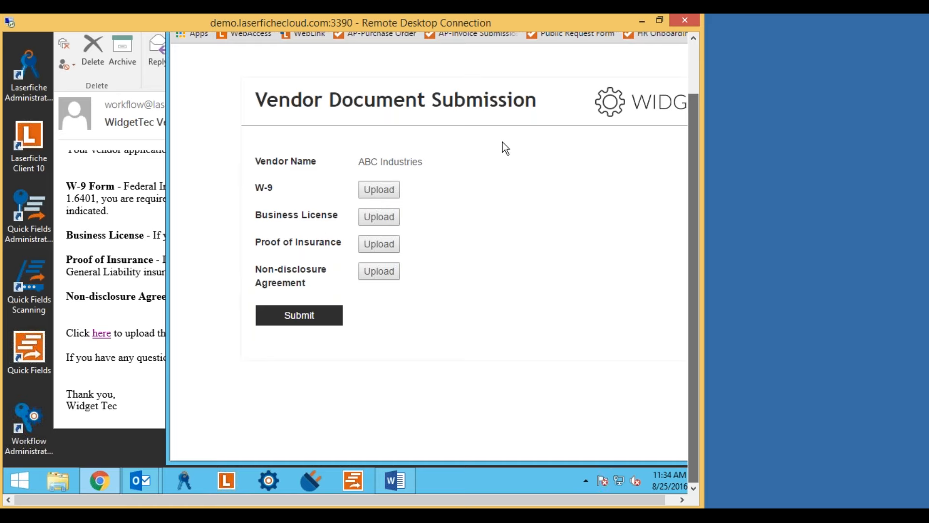
scroll(696, 262, up, 3)
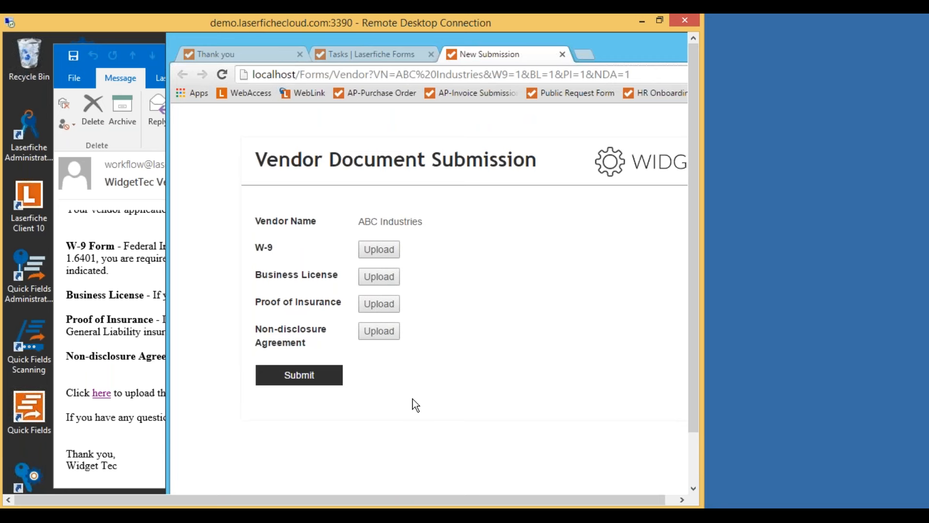
Close the submission and task list pages, minimize the browser, and close the onboarding email.
click(563, 54)
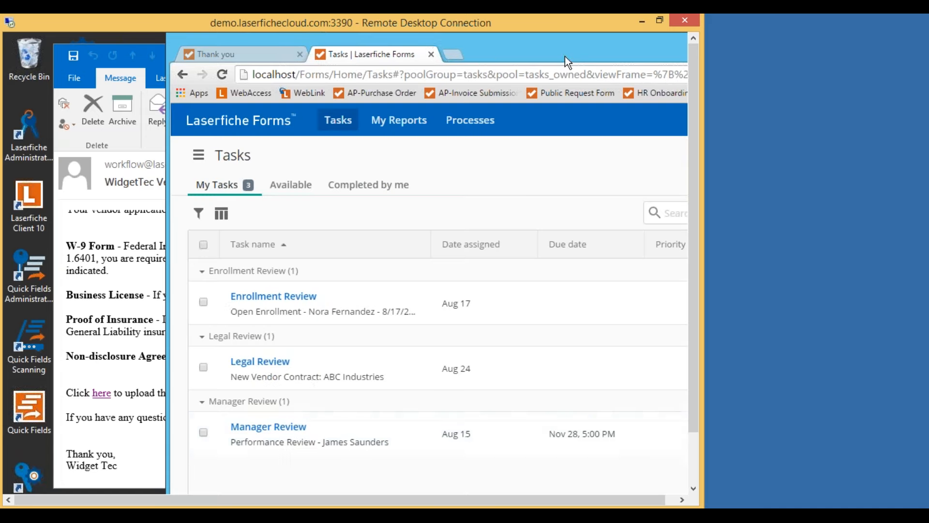
click(431, 54)
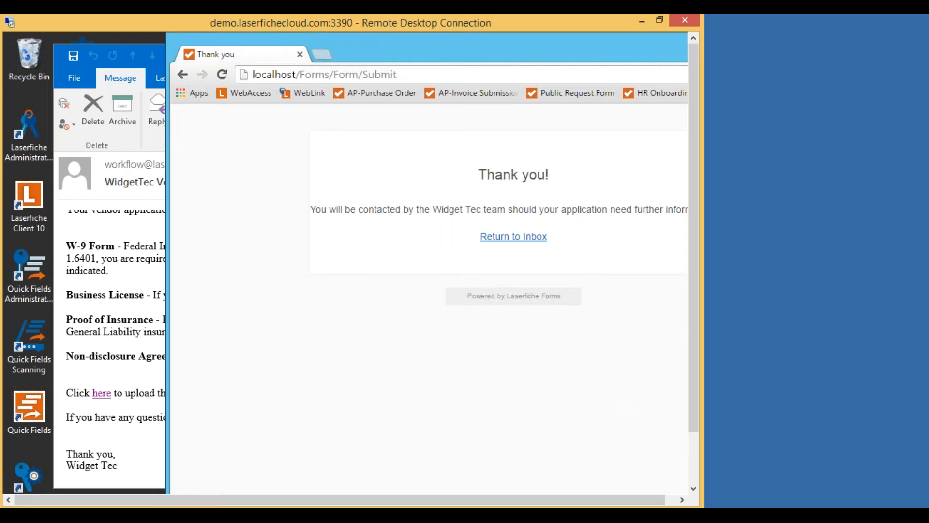
drag(500, 51, 415, 73)
drag(599, 72, 485, 79)
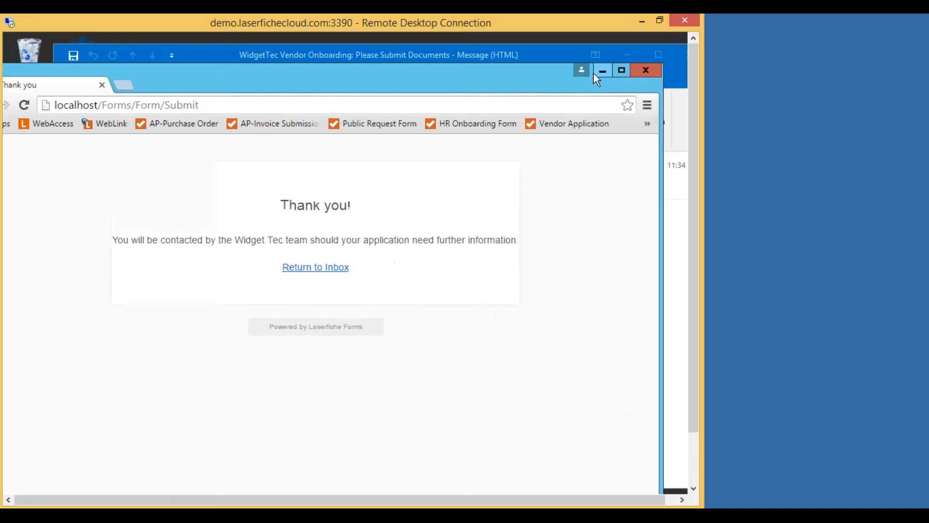
click(602, 70)
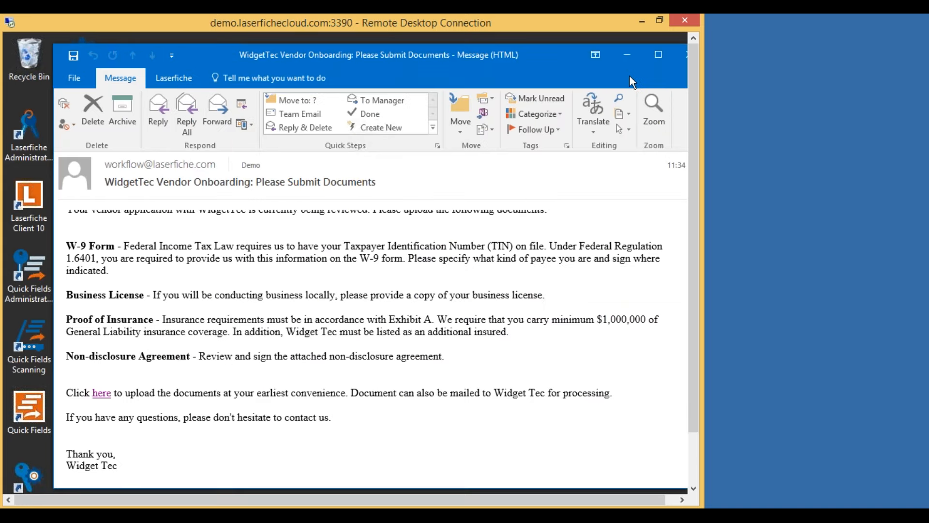
drag(458, 65, 424, 63)
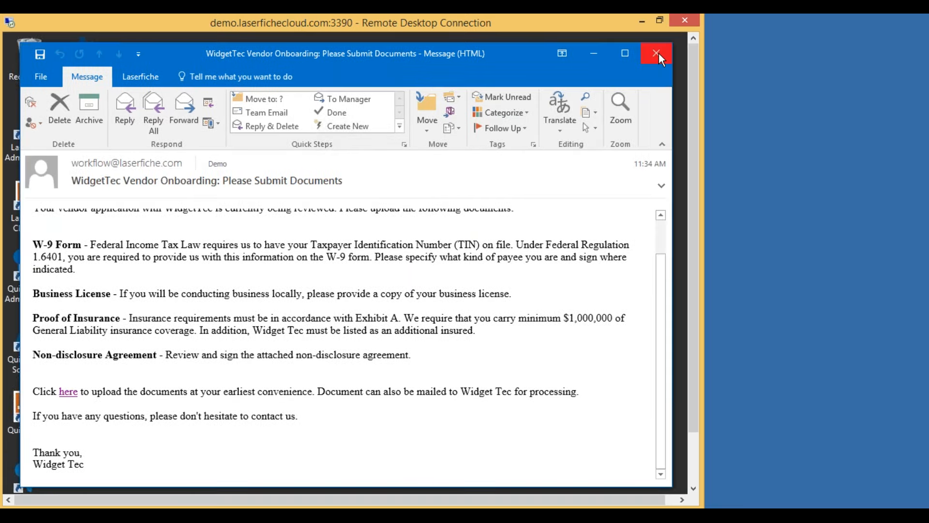
click(659, 54)
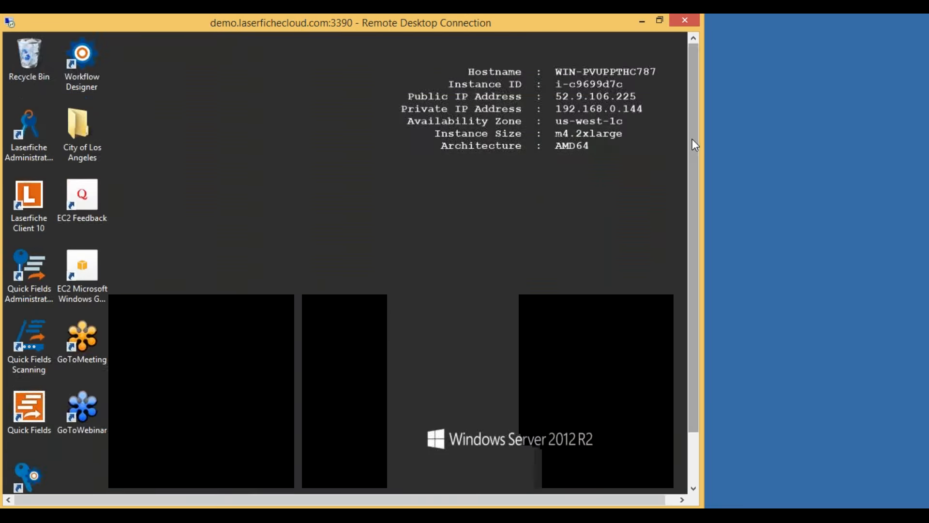
Launch Quick Fields from its desktop icon, bringing up the Vendor Documents recovery prompt.
drag(696, 158, 695, 208)
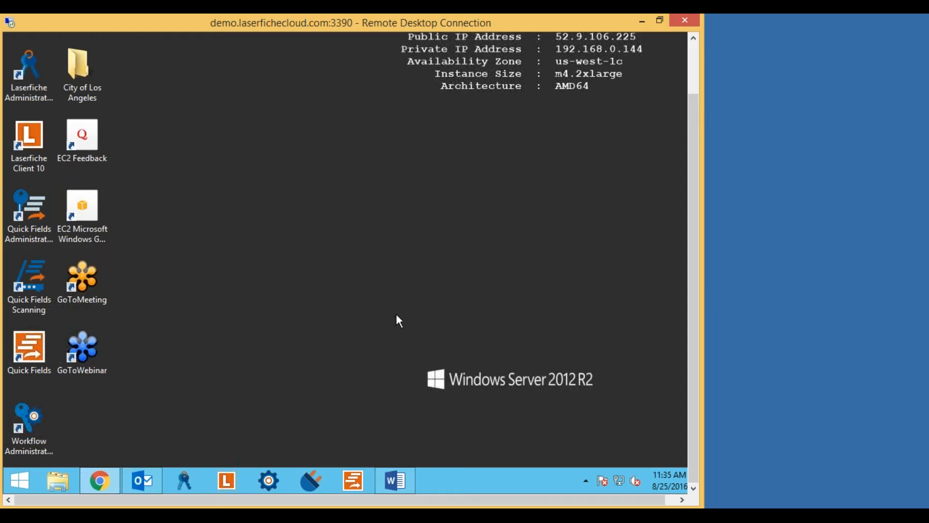
drag(697, 252, 699, 277)
double_click(33, 352)
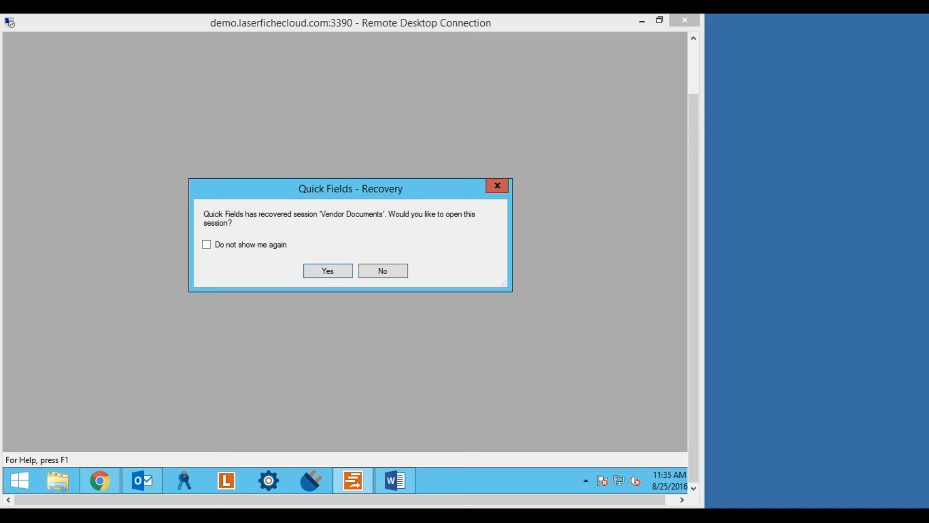
Reopen the recovered Vendor Documents session and run capture to process its 7 pages.
click(332, 274)
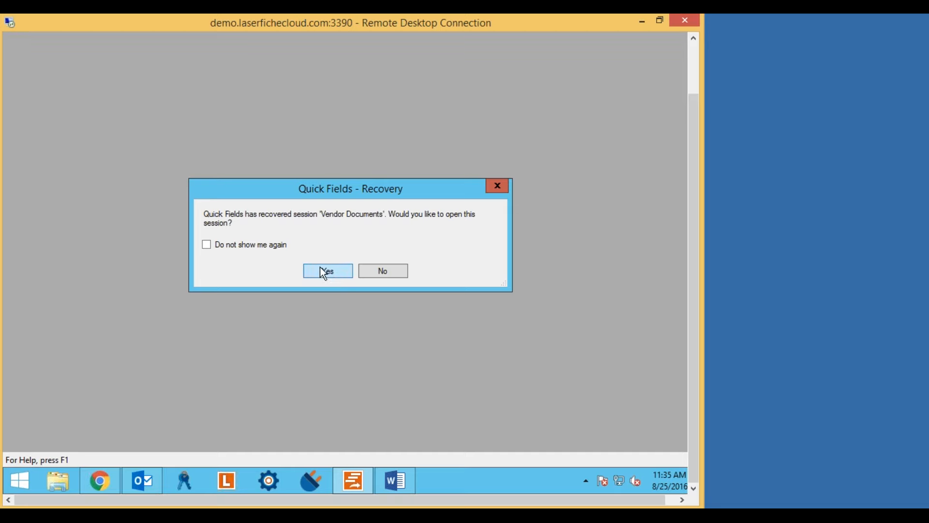
click(322, 269)
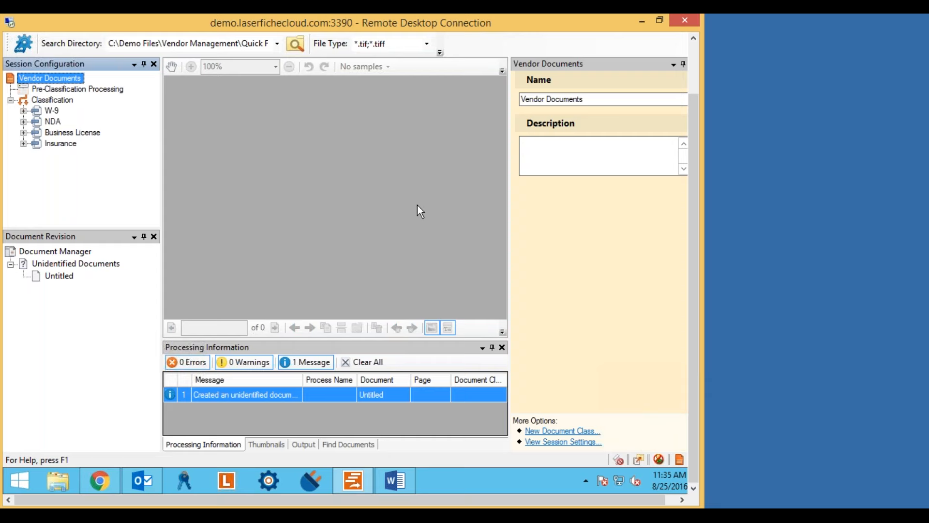
drag(695, 209, 705, 137)
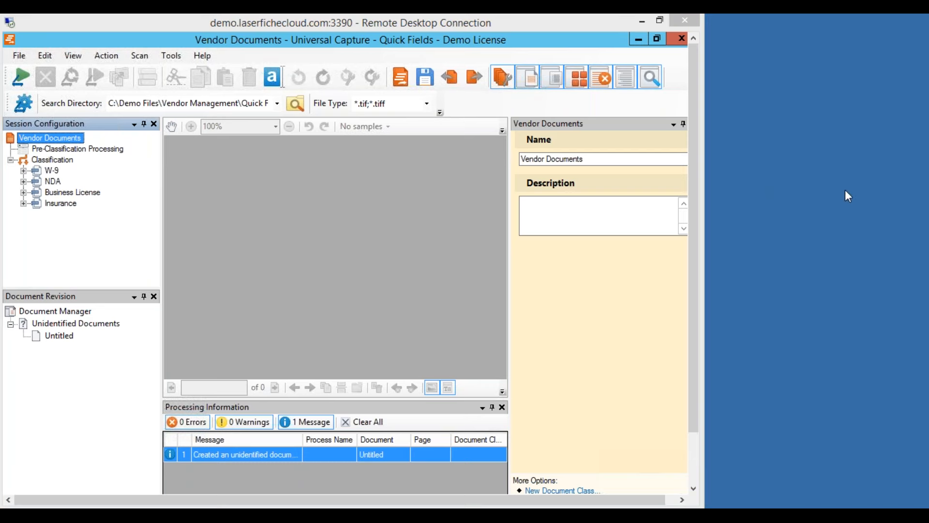
drag(696, 236, 693, 196)
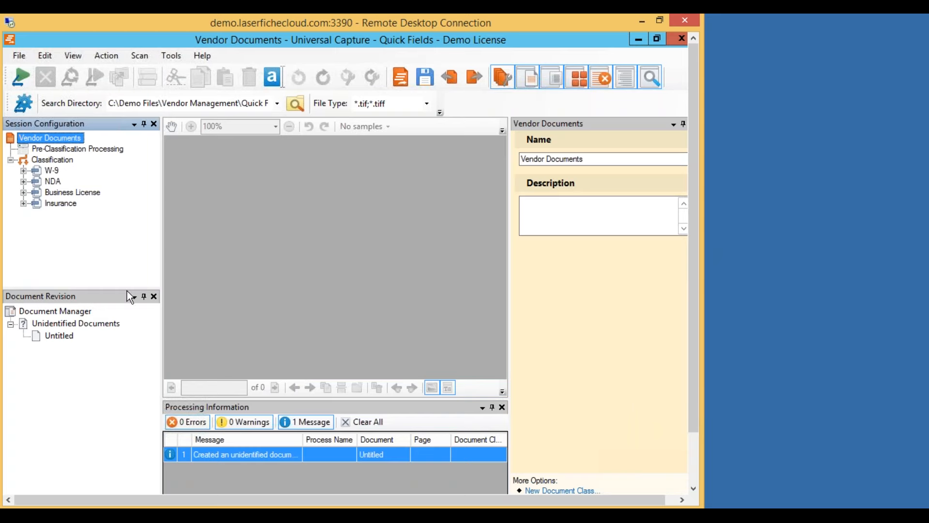
click(19, 77)
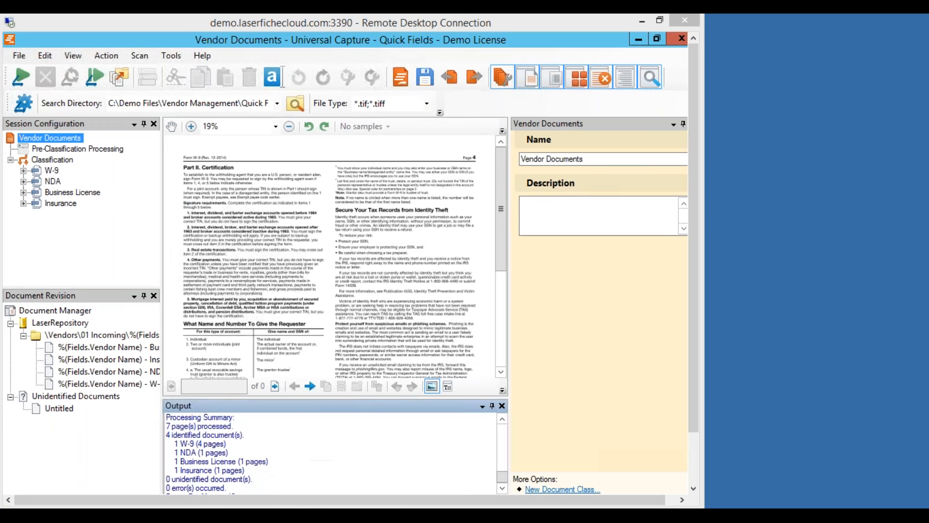
Review the Business License, Insurance, NDA and W-9 documents, ending back on Business License.
click(94, 348)
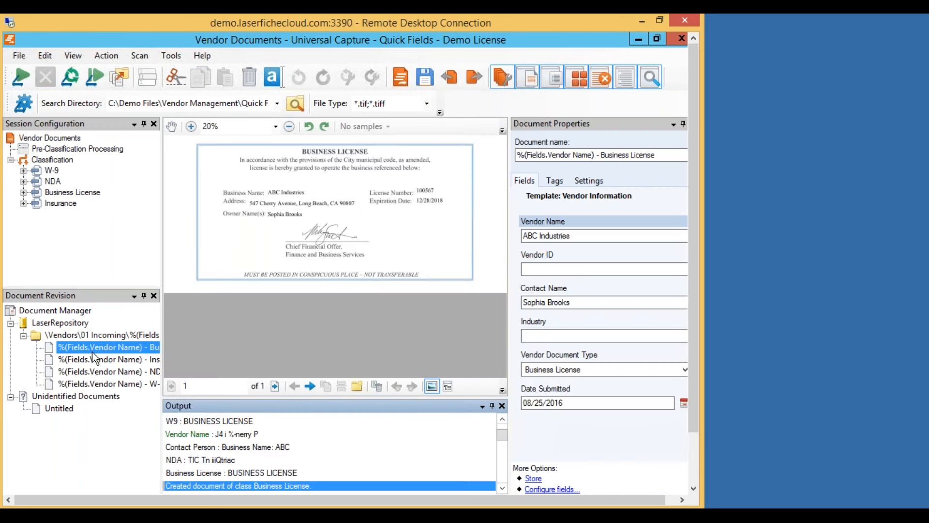
click(95, 361)
click(107, 372)
click(107, 383)
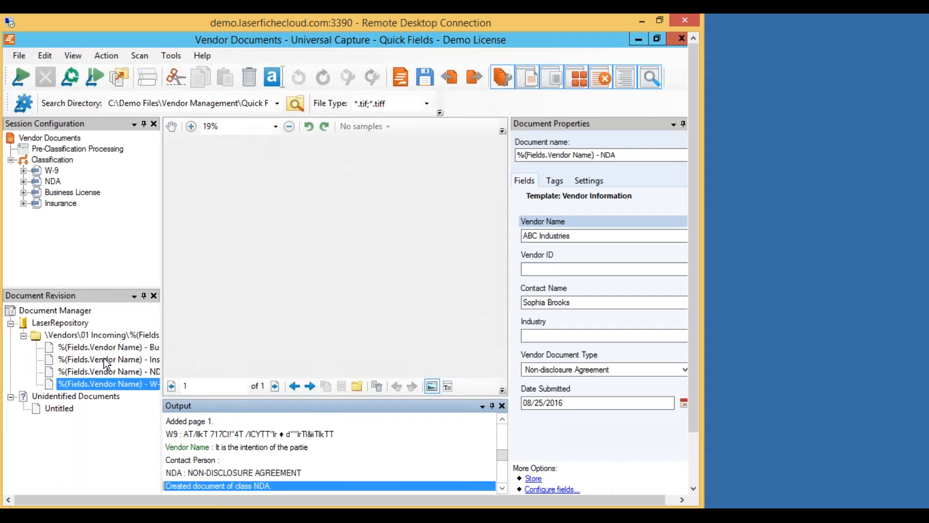
click(108, 348)
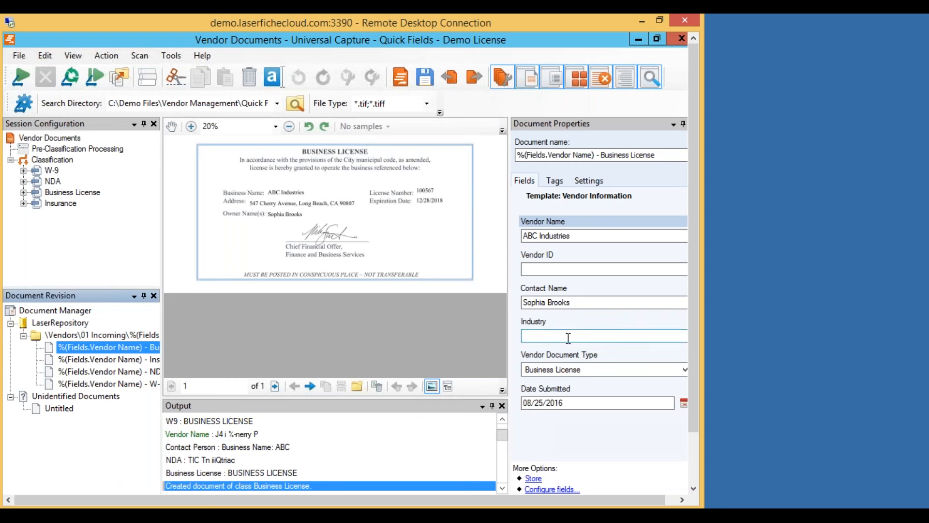
Enter Industry 'Health' on the Business License and Insurance documents.
click(547, 337)
text(Heal)
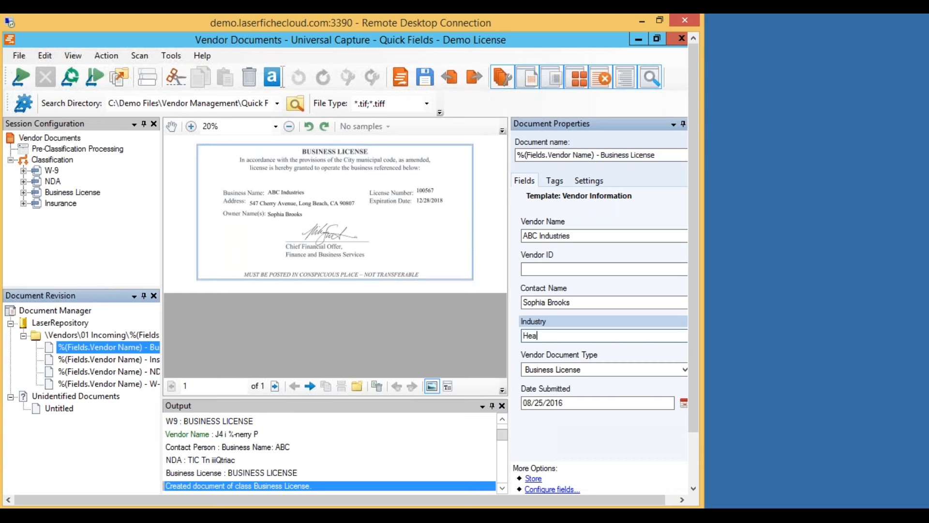
text(th)
click(91, 359)
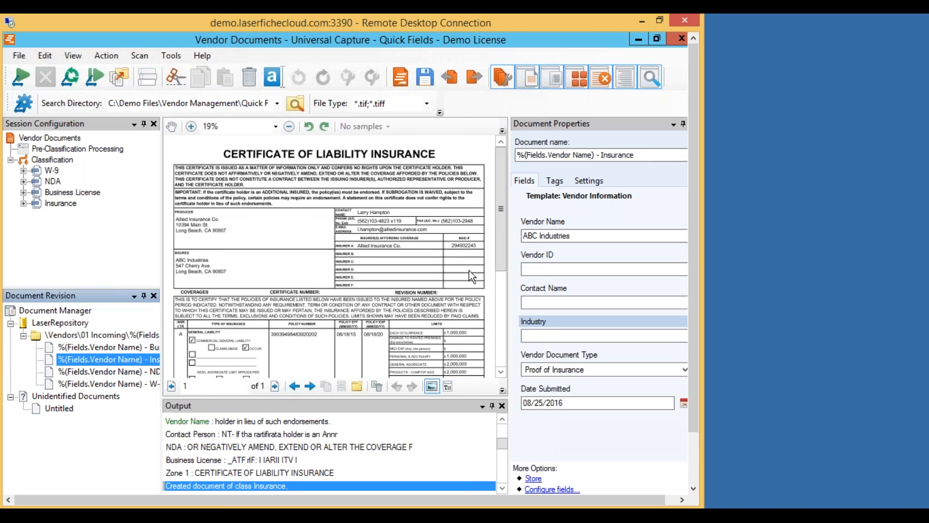
click(541, 333)
text(Health)
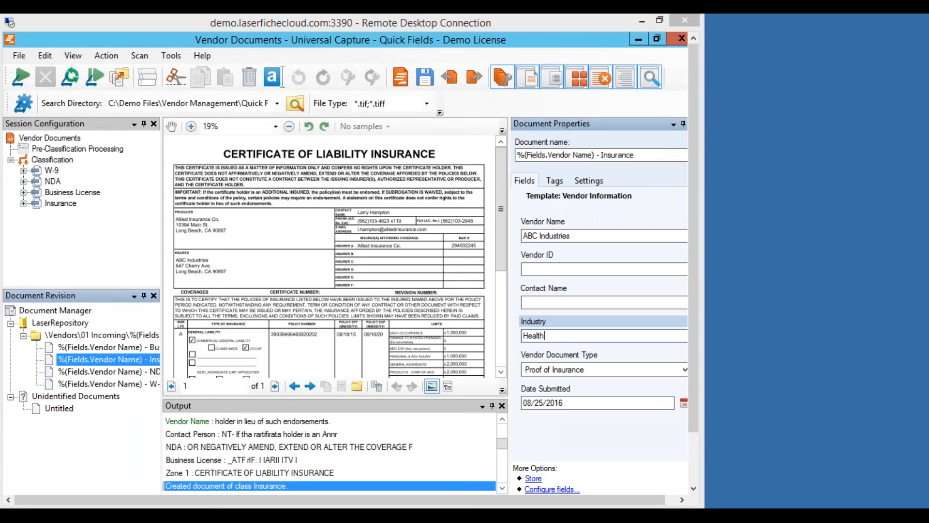
Recheck the W-9, NDA and Insurance documents, returning to the Business License.
click(116, 347)
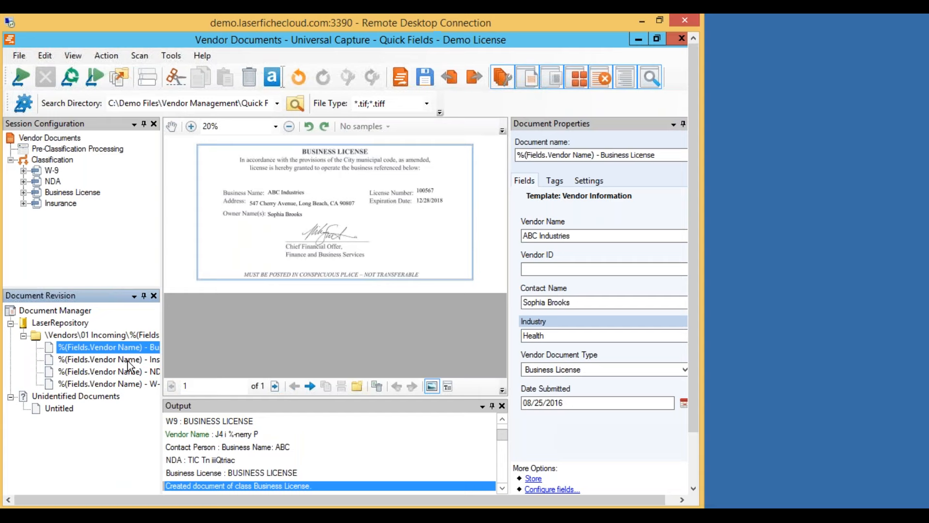
click(113, 384)
click(118, 369)
click(125, 357)
click(128, 347)
Store the four vendor documents in the repository, then resize and close Quick Fields.
click(119, 79)
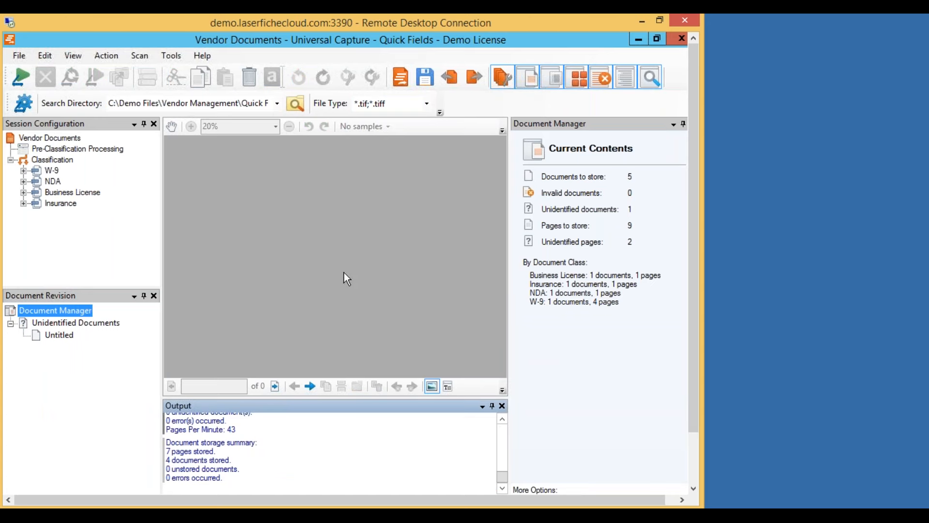
drag(590, 37, 455, 69)
drag(325, 71, 160, 74)
click(425, 68)
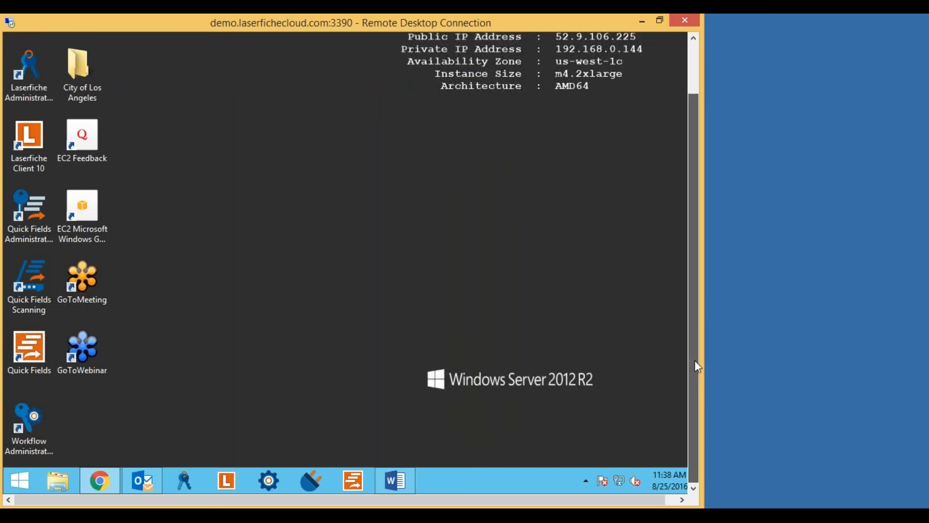
From Outlook's Vendor Packet Ready for Review email, open ABC Industries' Vendor Manager Validation task in Forms.
click(143, 478)
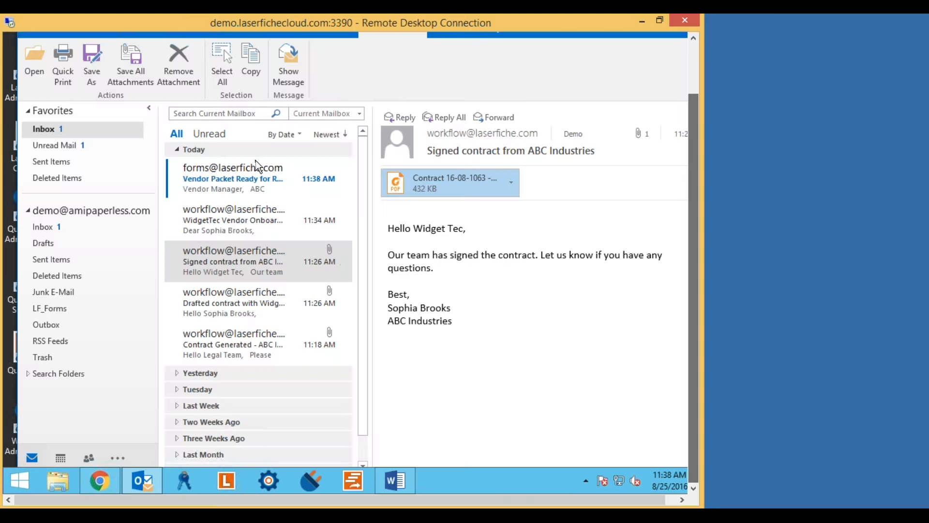
click(211, 179)
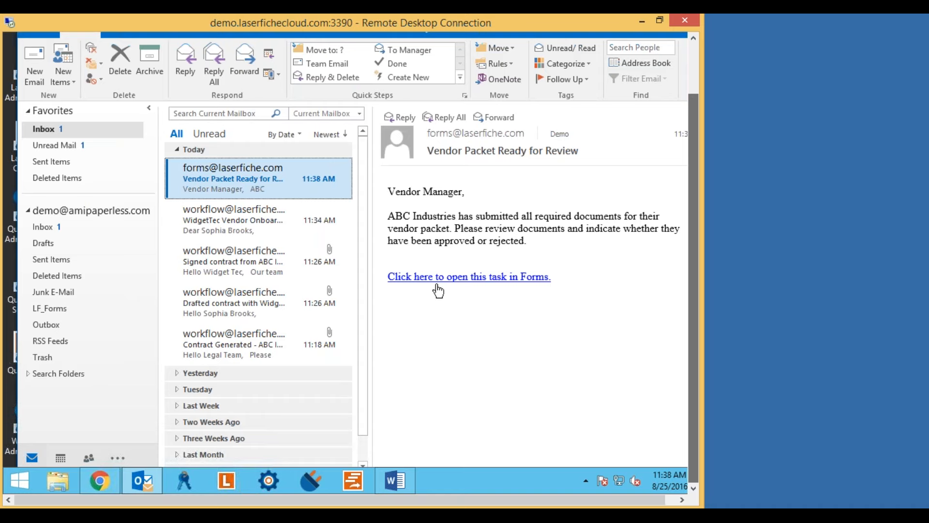
click(474, 278)
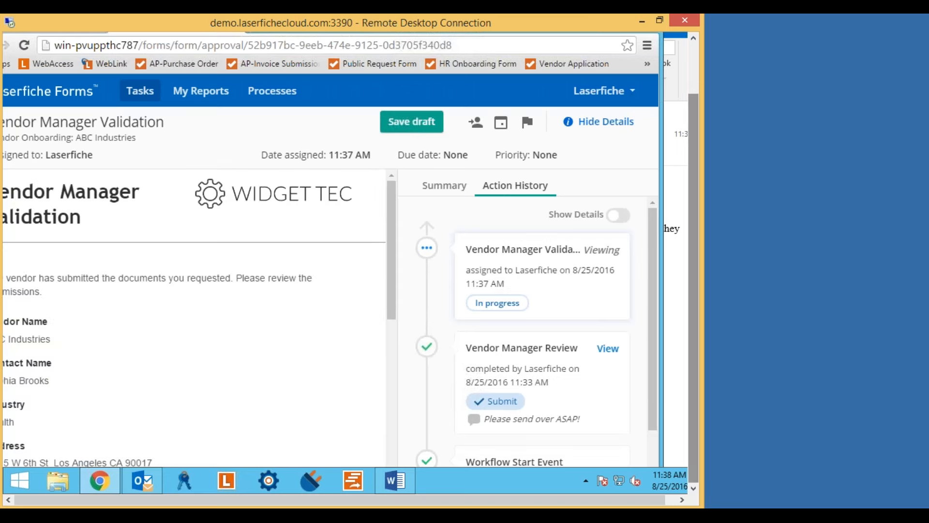
Review the Vendor Manager Validation form and follow the Required Documents link into the LaserRepository.
drag(696, 117, 495, 51)
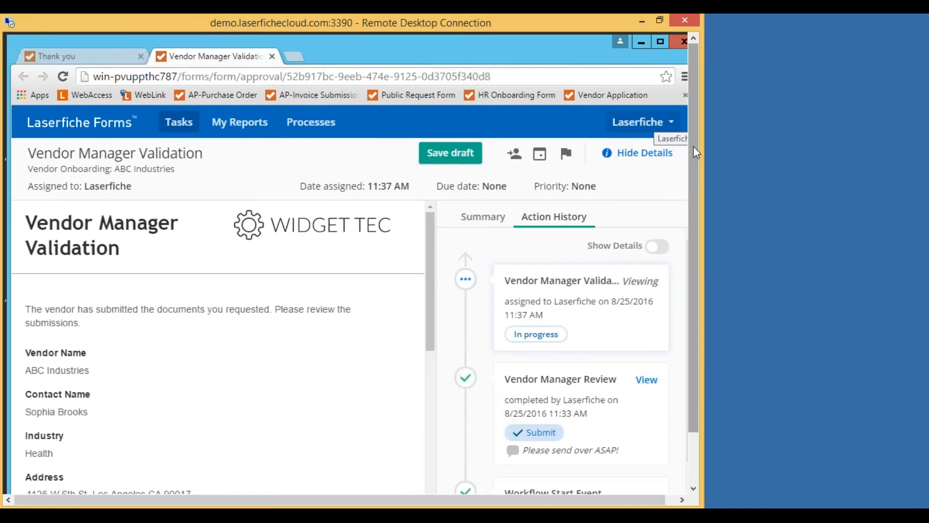
drag(693, 146, 698, 201)
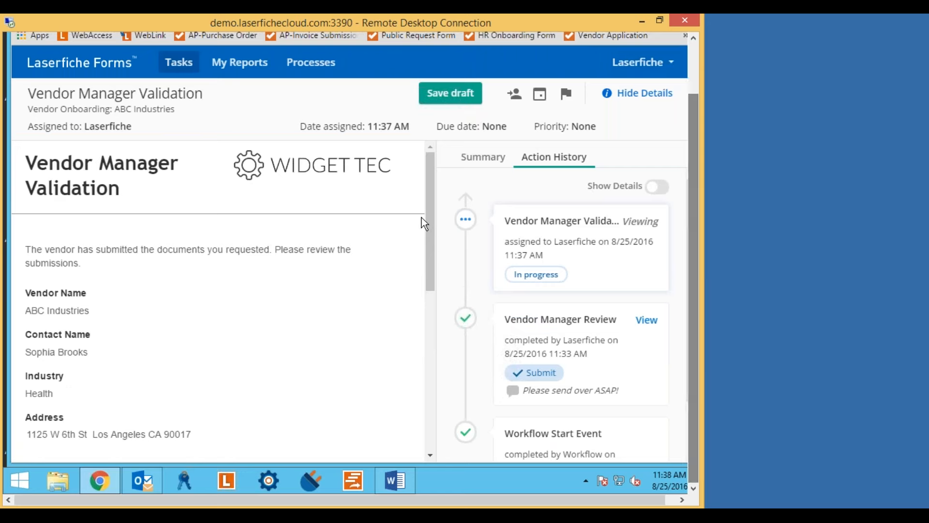
drag(428, 199, 426, 254)
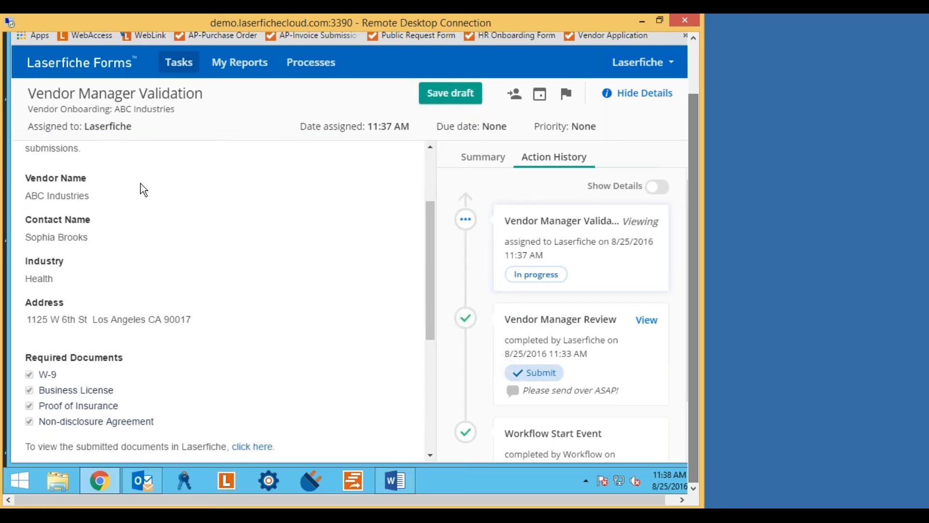
drag(429, 240, 432, 280)
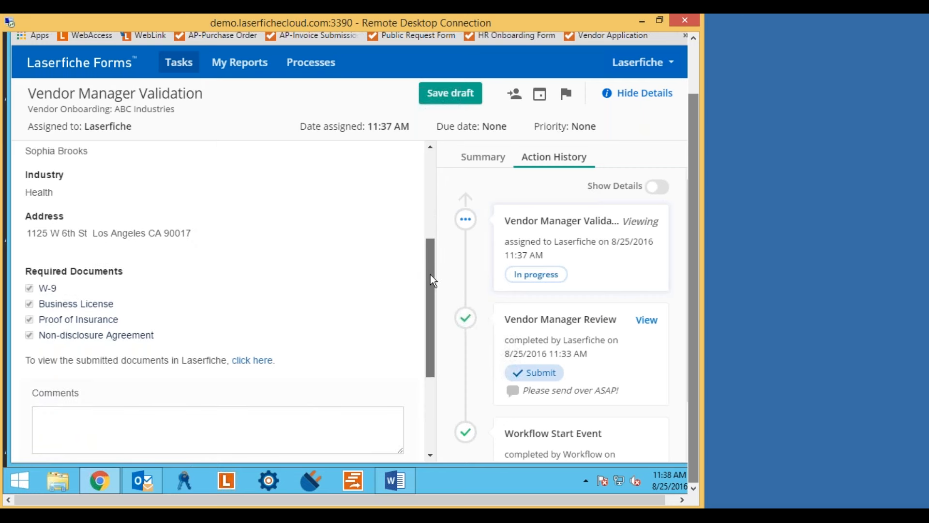
drag(430, 274, 431, 227)
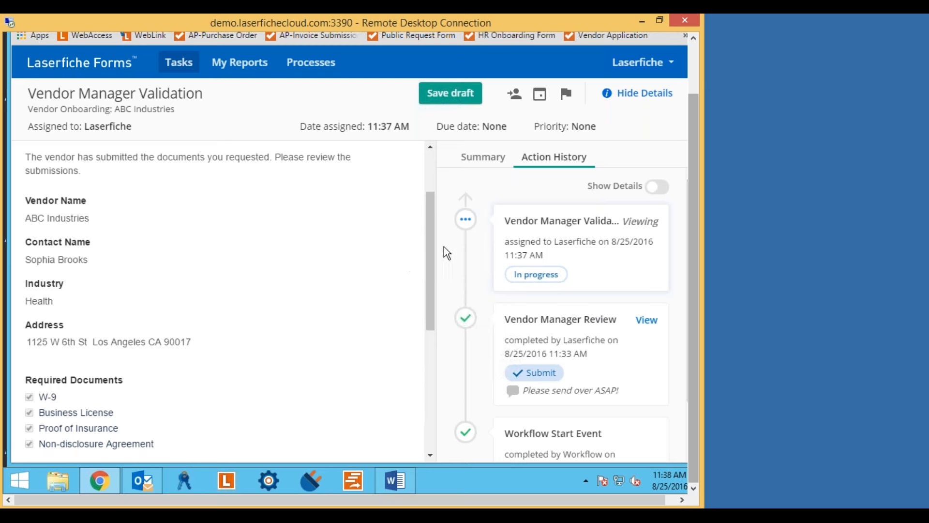
drag(428, 228, 427, 272)
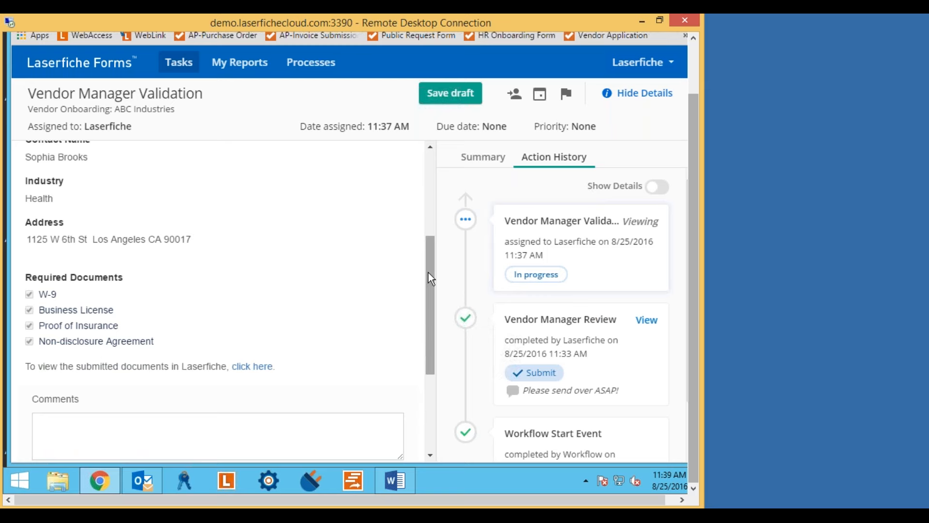
drag(428, 272, 429, 288)
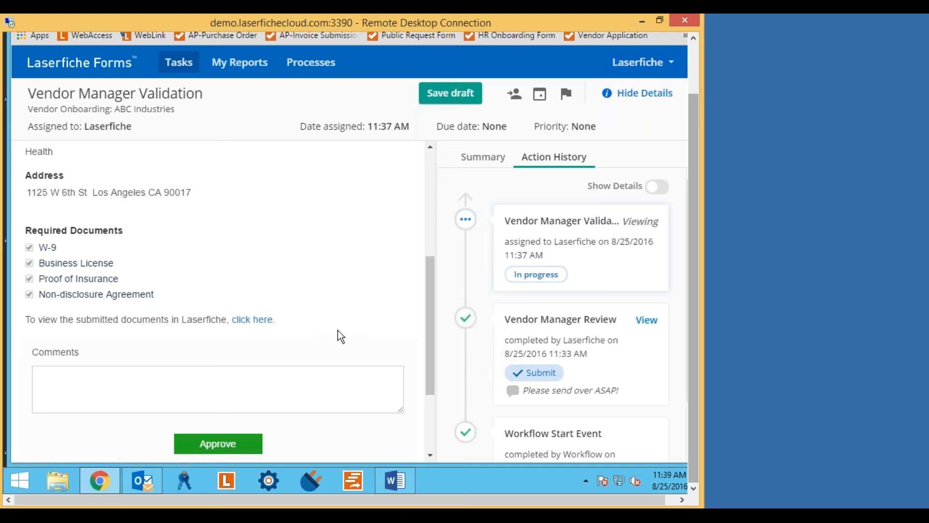
click(253, 320)
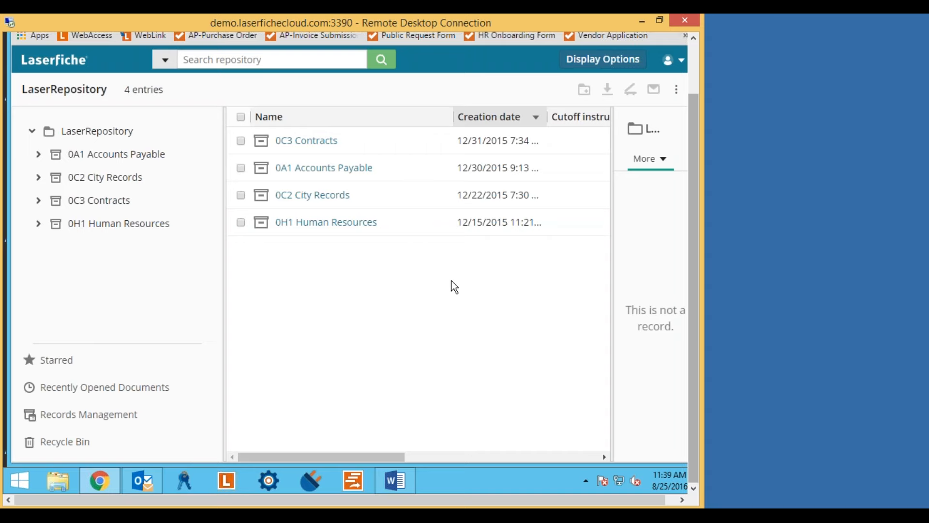
Sign out of the Laserfiche web client.
drag(694, 304, 705, 264)
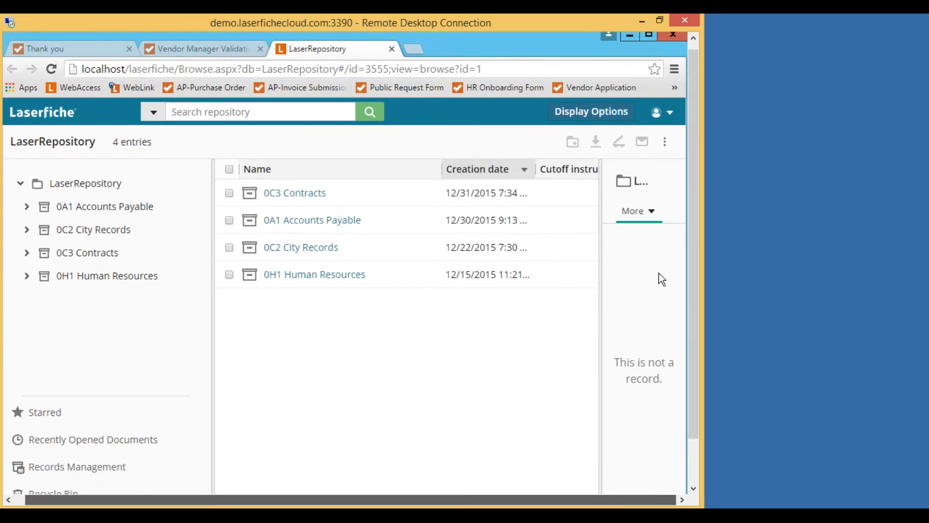
click(670, 113)
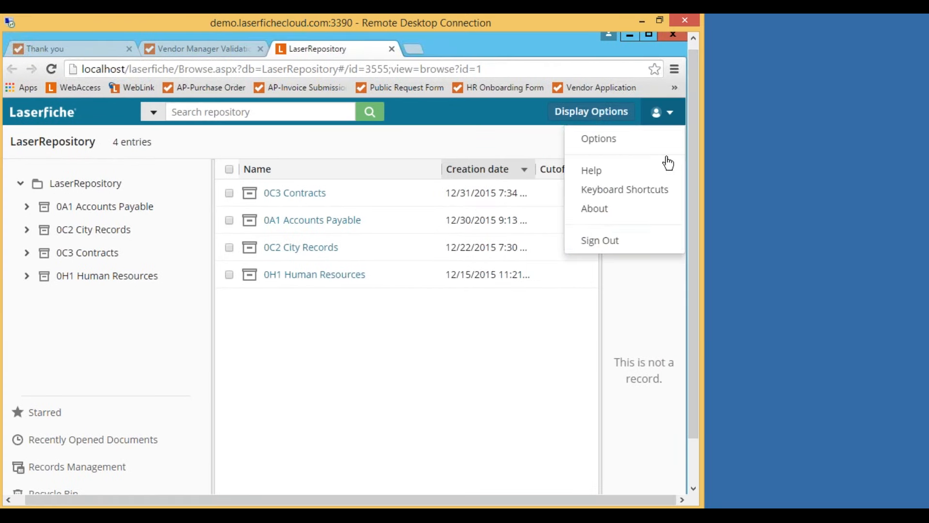
click(592, 243)
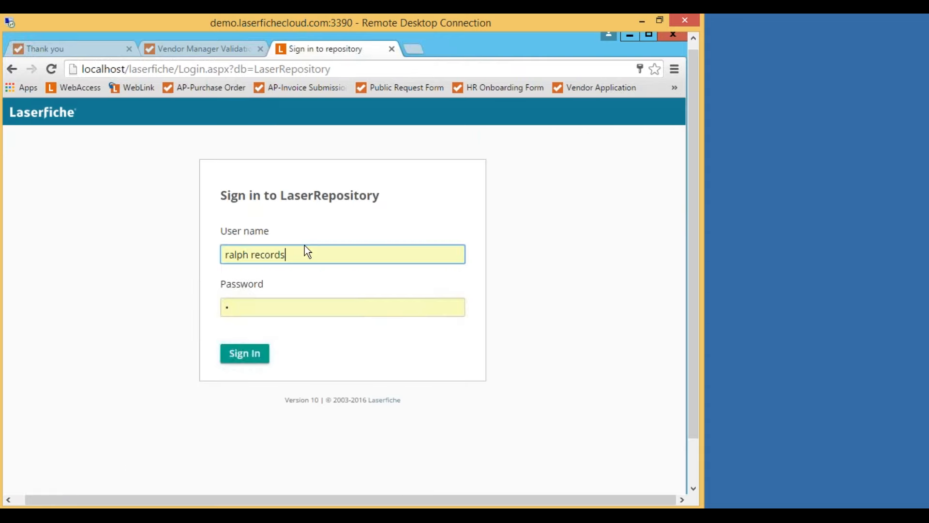
Sign back in to the repository as the suggested 'laserfiche' user, then close the repository tab.
drag(222, 263, 175, 265)
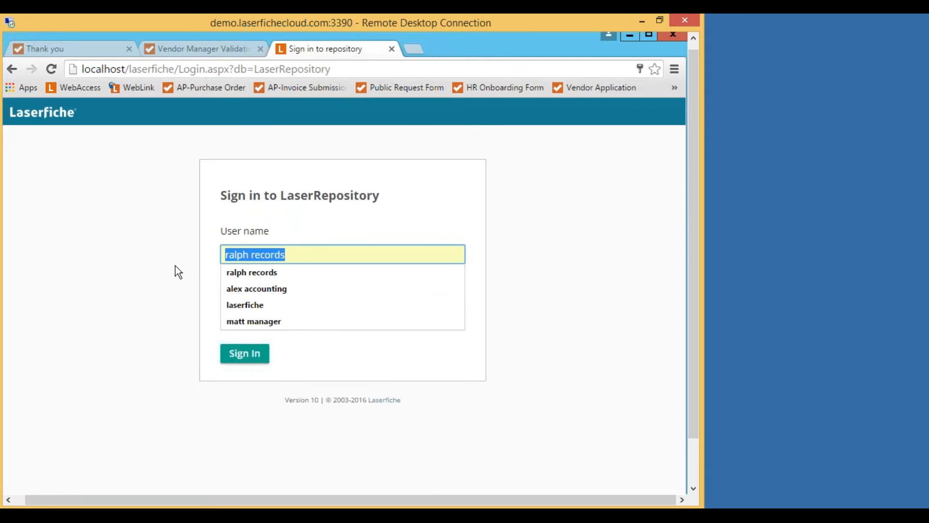
text(laserfiche)
click(269, 276)
click(245, 358)
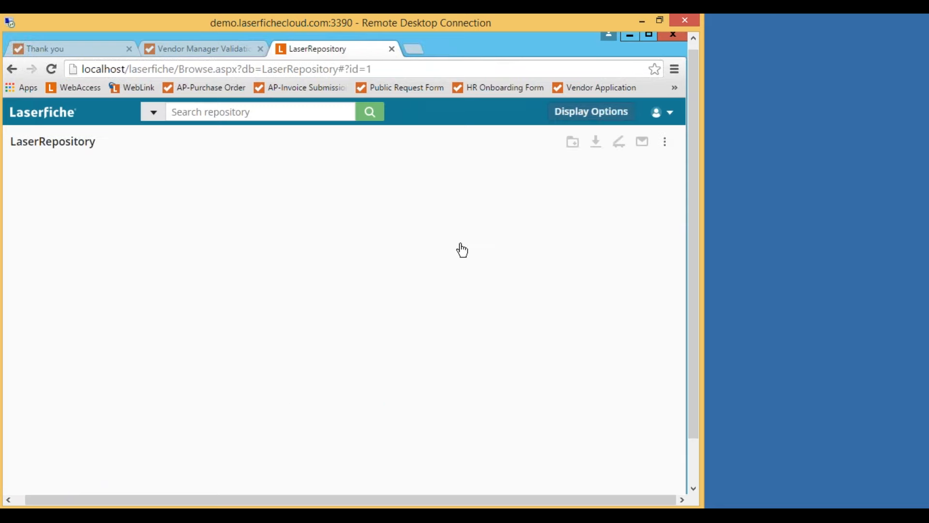
click(392, 49)
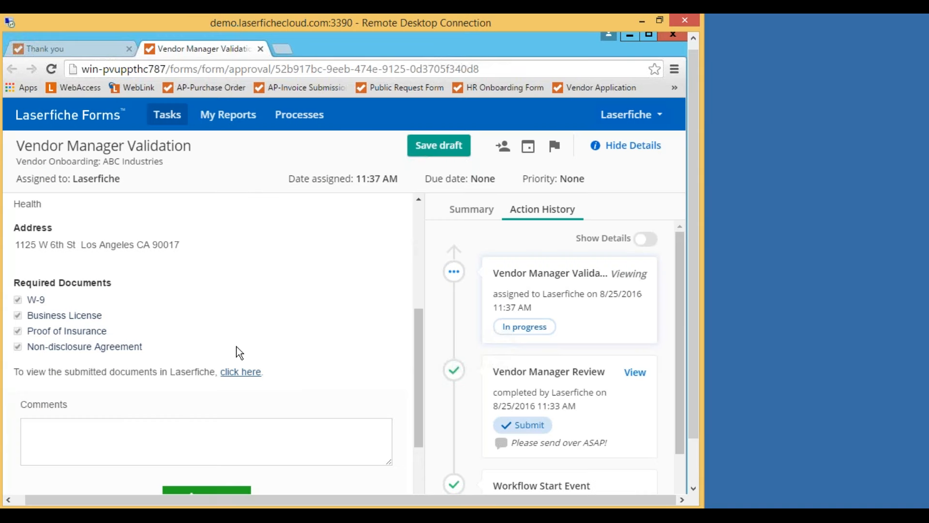
Open the ABC Industries submitted-documents folder from the Vendor Manager Validation form's link.
click(239, 371)
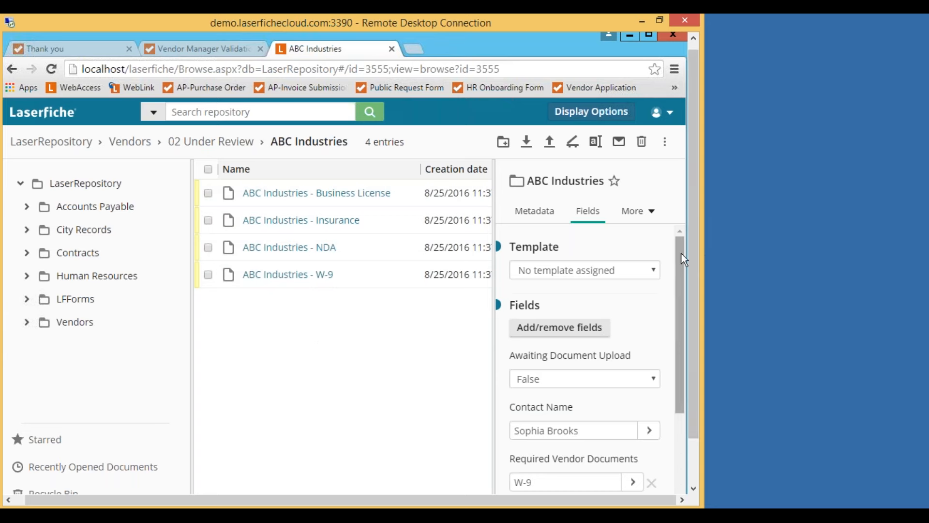
Show the ABC Industries folder's metadata and Processes panel with Start Business Process, then return to the form.
drag(680, 254, 676, 211)
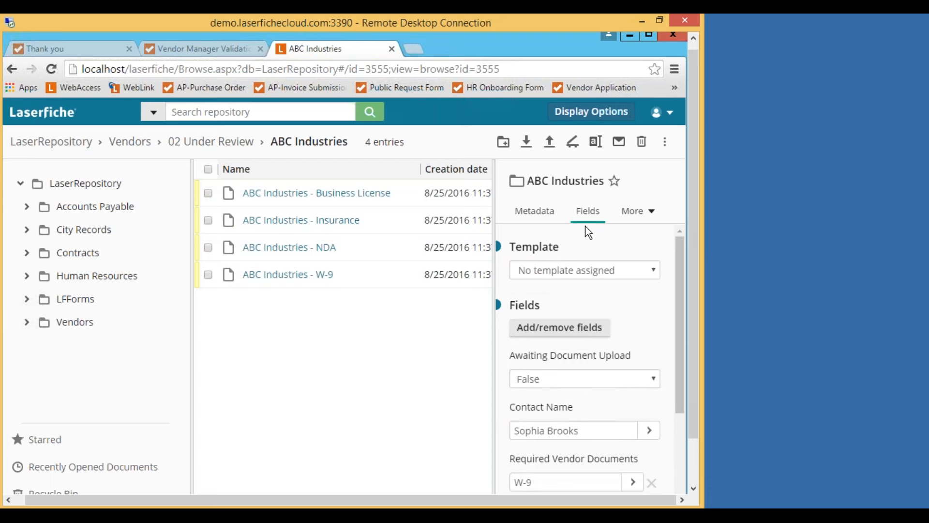
click(533, 213)
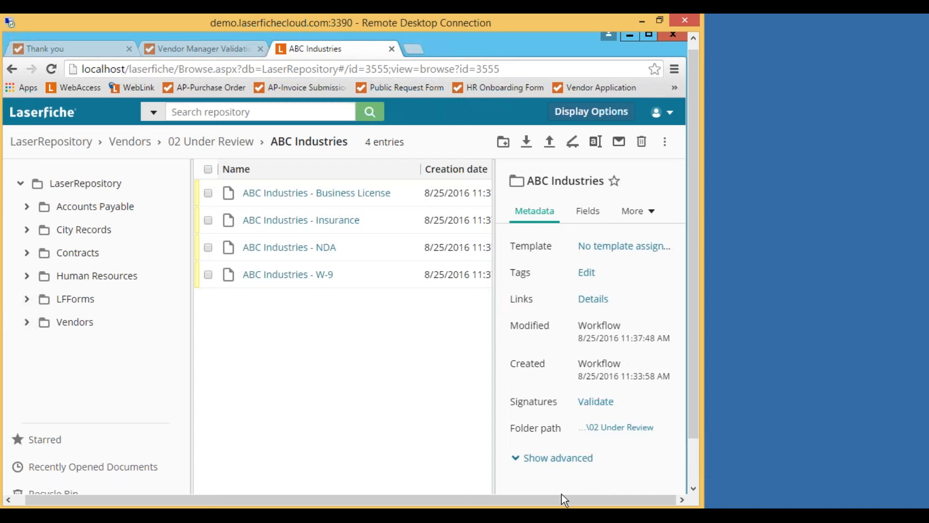
click(643, 212)
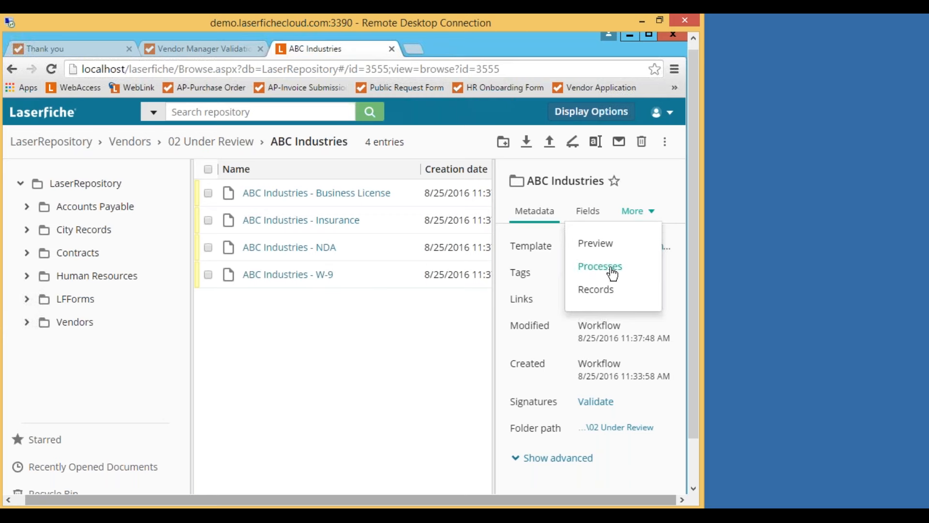
click(632, 267)
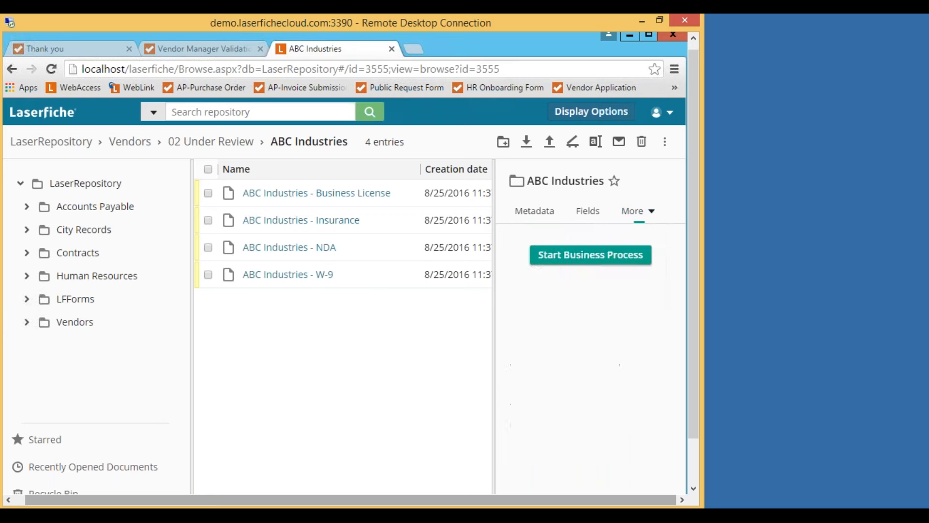
click(645, 213)
click(651, 214)
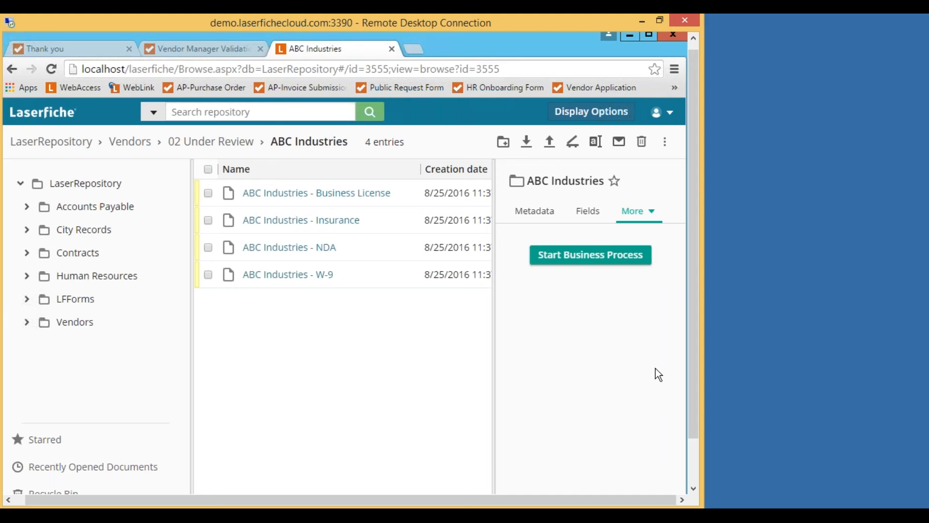
click(648, 217)
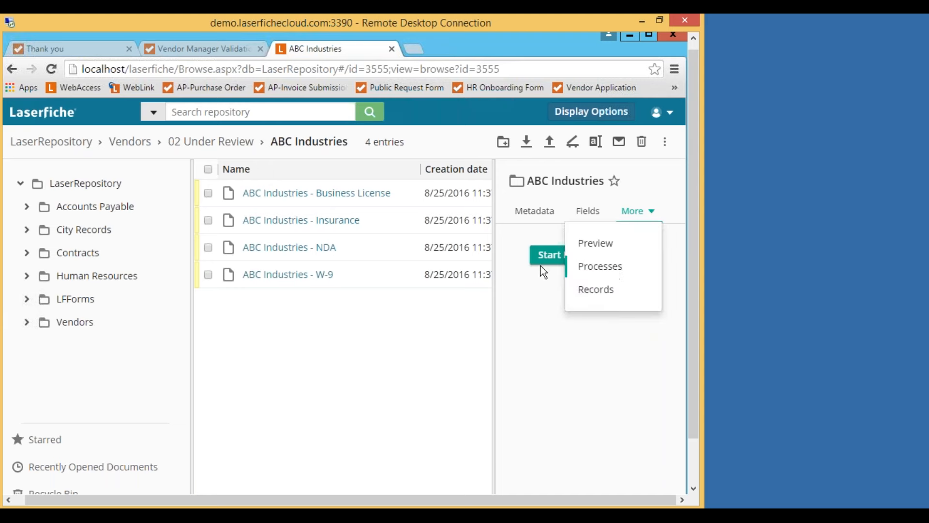
click(339, 369)
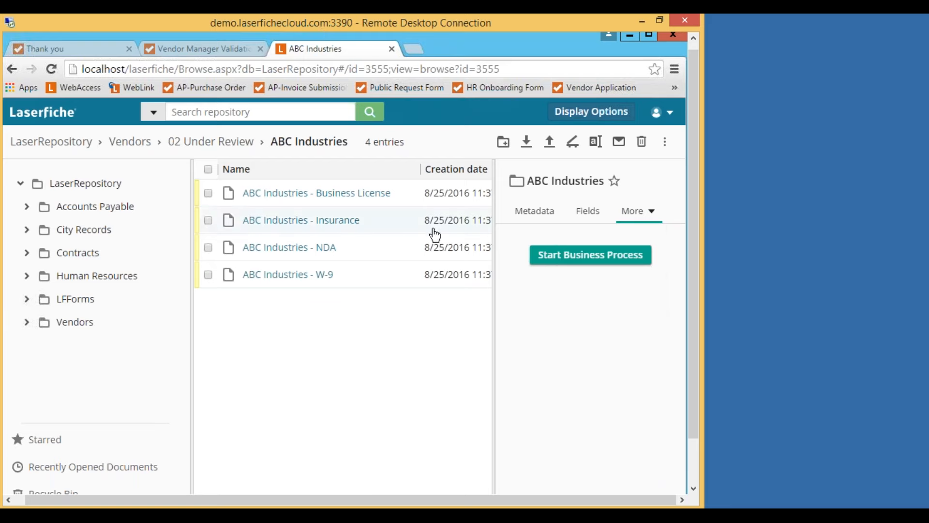
click(206, 56)
Approve the Vendor Manager Validation task with the comment 'Yes everything is here!'.
scroll(356, 320, down, 3)
click(137, 316)
text(Y)
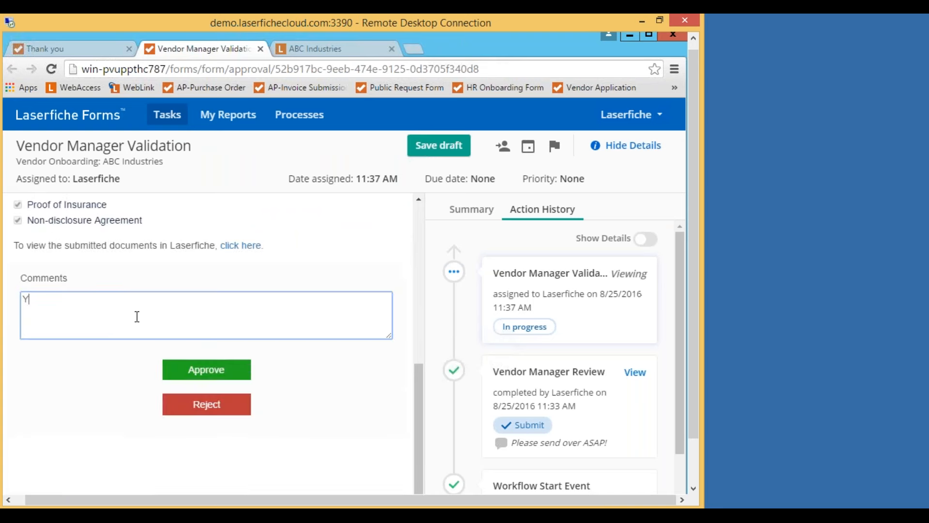
text(es everything is here!)
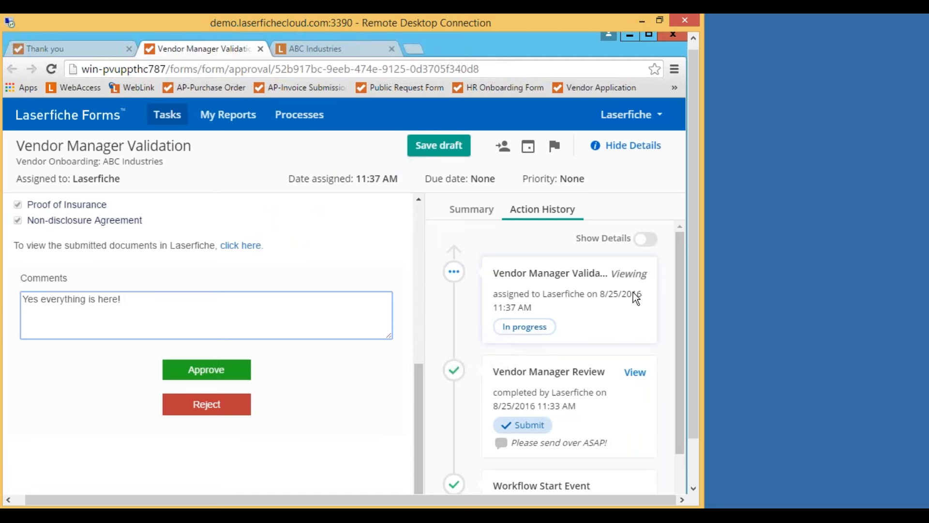
click(221, 374)
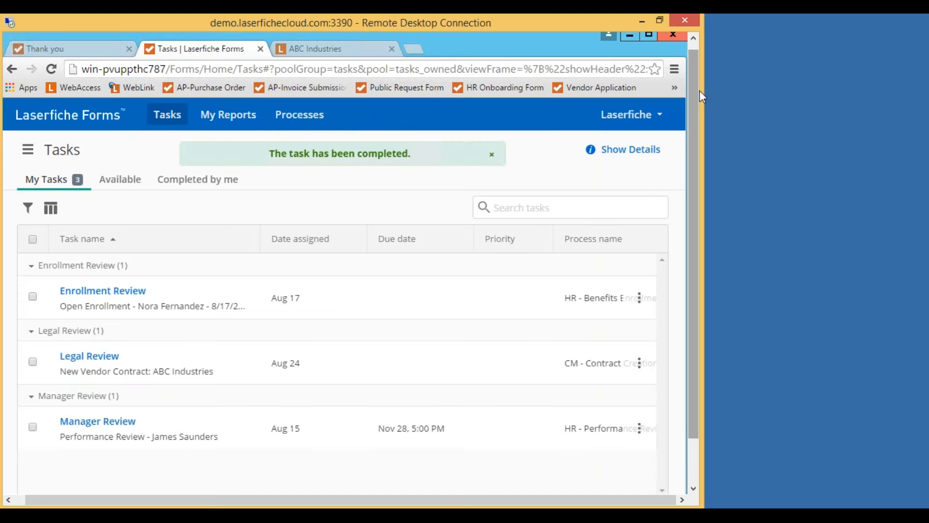
drag(692, 96, 696, 66)
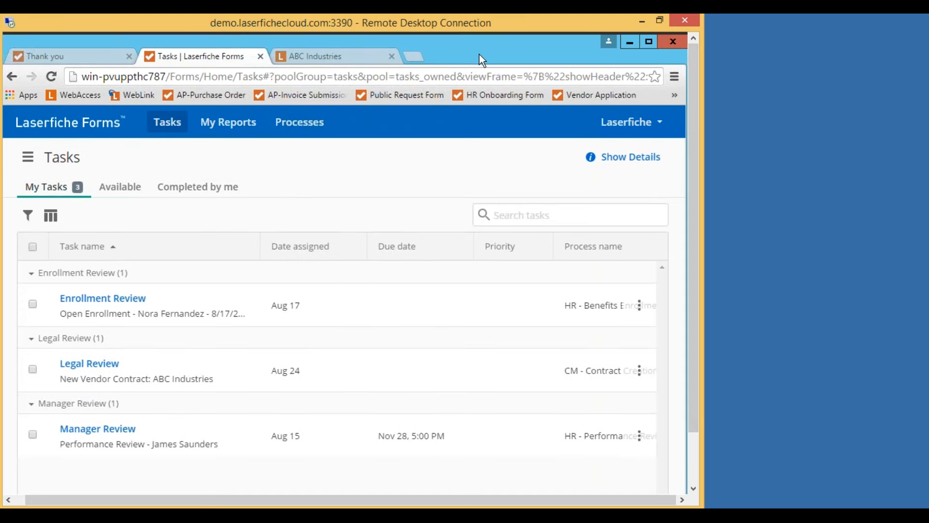
click(347, 58)
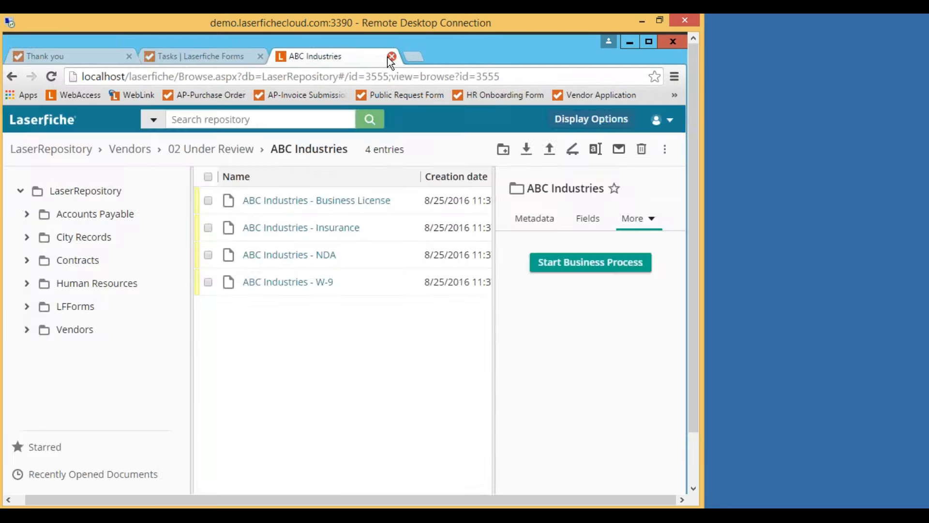
click(390, 57)
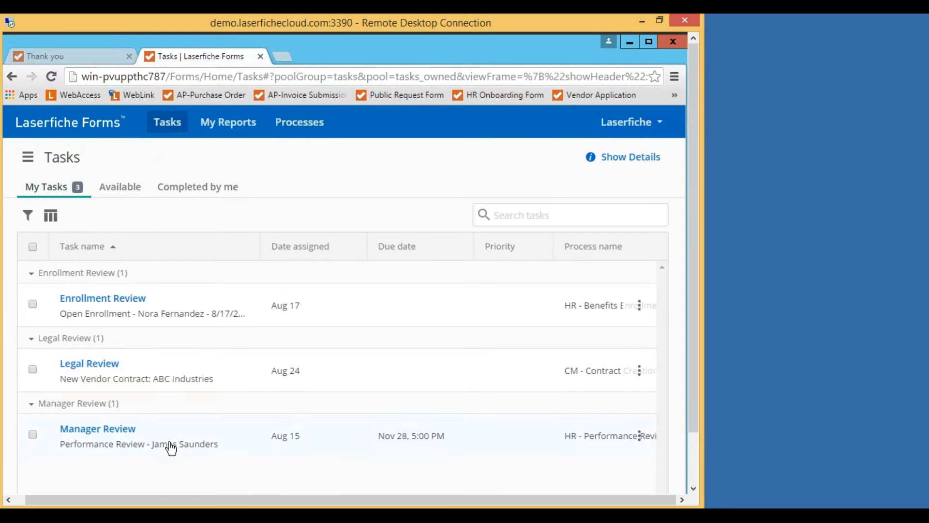
click(261, 57)
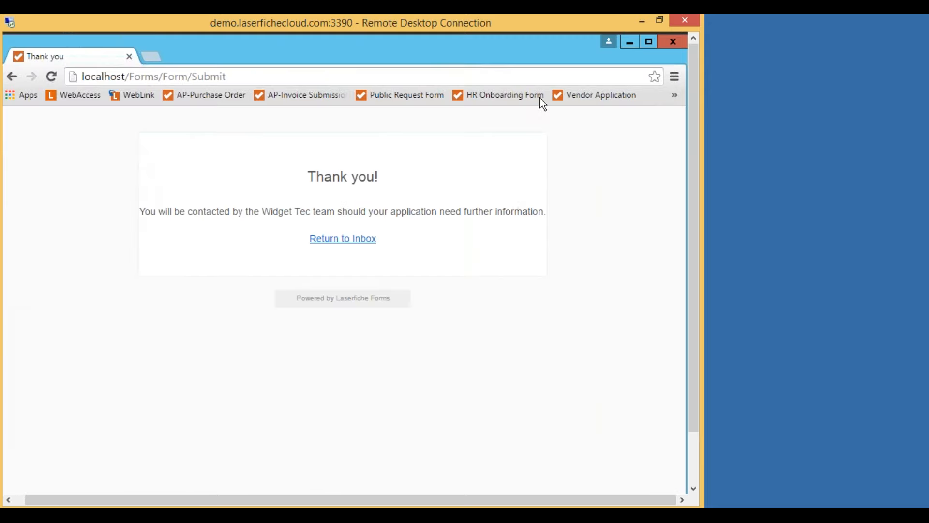
click(629, 43)
click(228, 262)
click(241, 229)
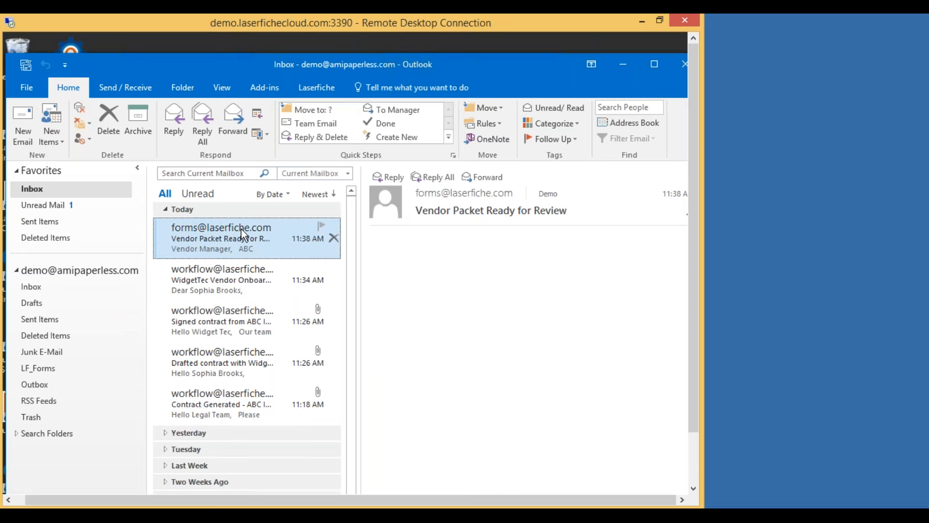
Open the WidgetTec Vendor Onboarding: Welcome! email and highlight the assigned vendor ID 123479.
click(232, 239)
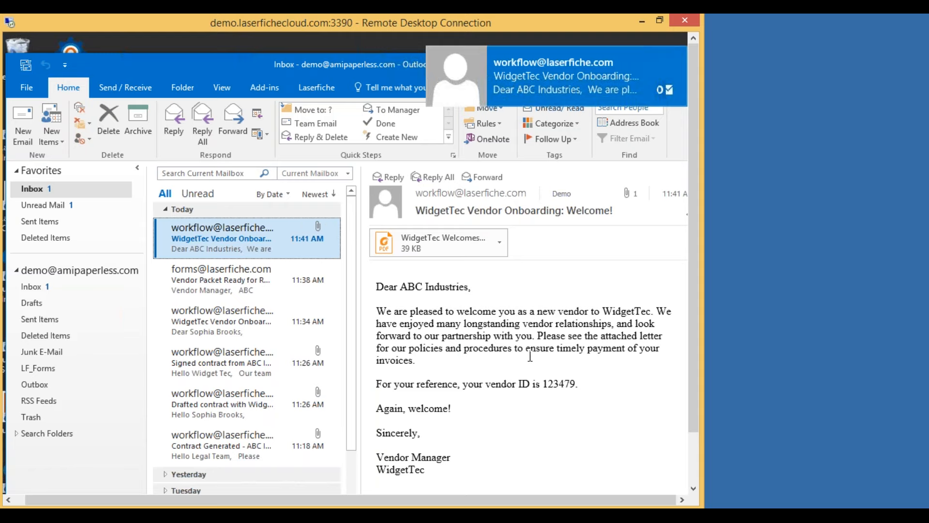
drag(695, 191, 698, 251)
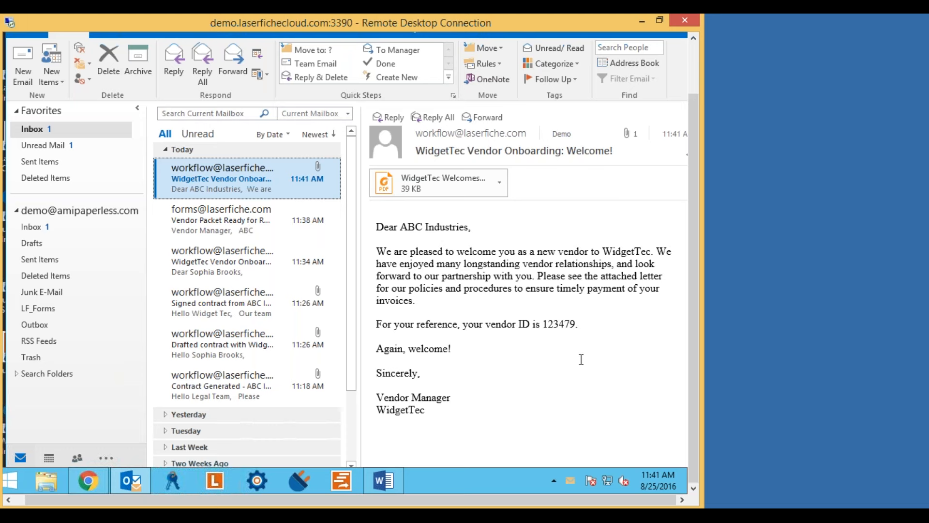
drag(486, 323, 559, 326)
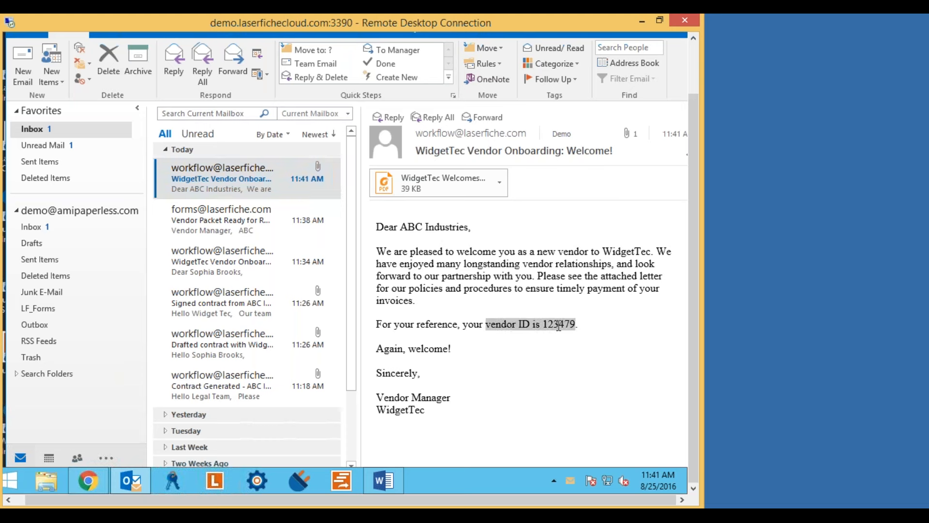
click(533, 324)
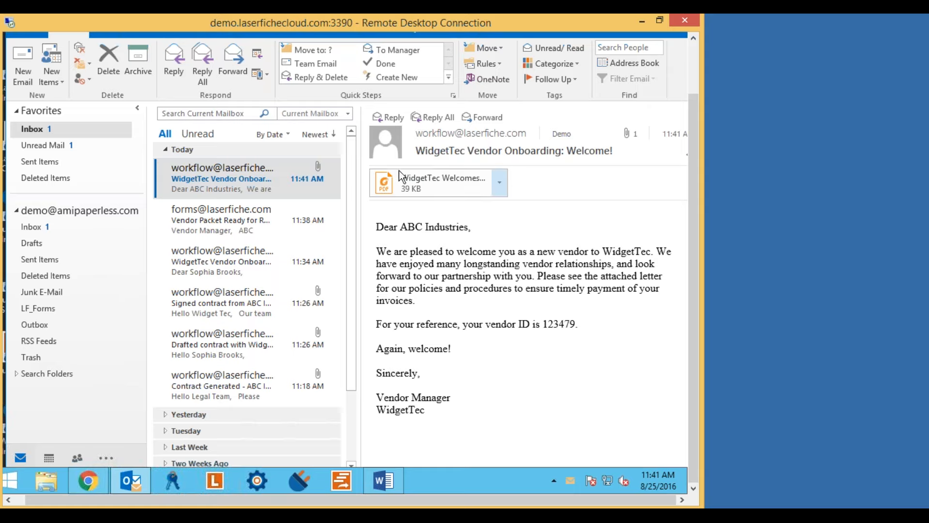
click(447, 184)
double_click(447, 184)
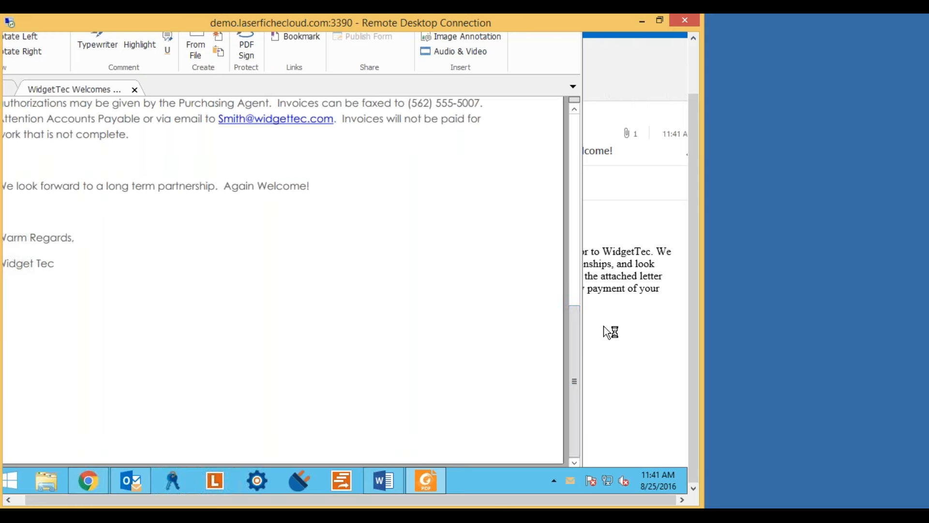
drag(570, 344, 573, 118)
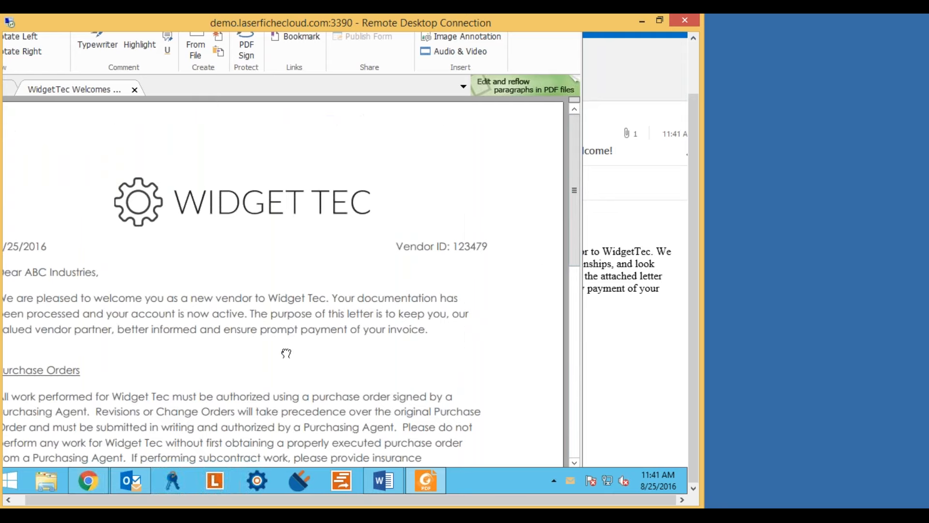
drag(691, 130, 692, 81)
drag(274, 45, 325, 57)
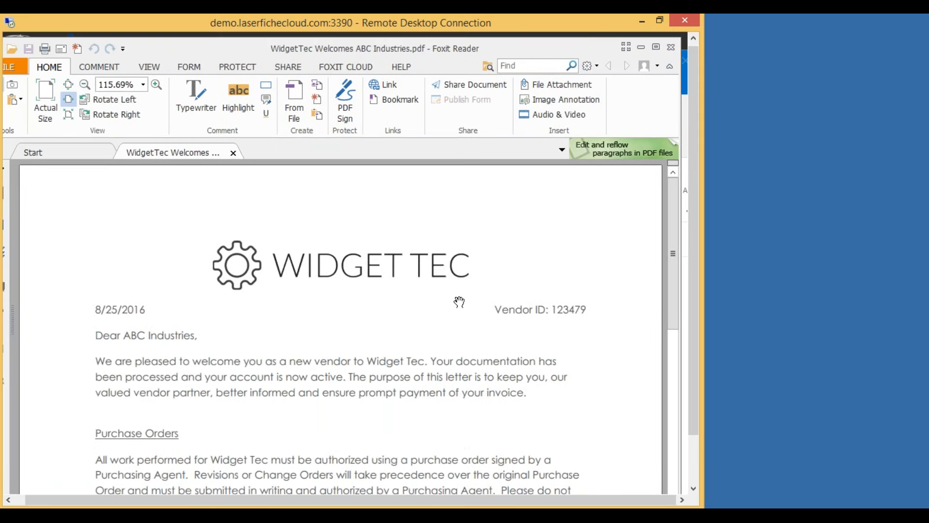
scroll(542, 288, down, 2)
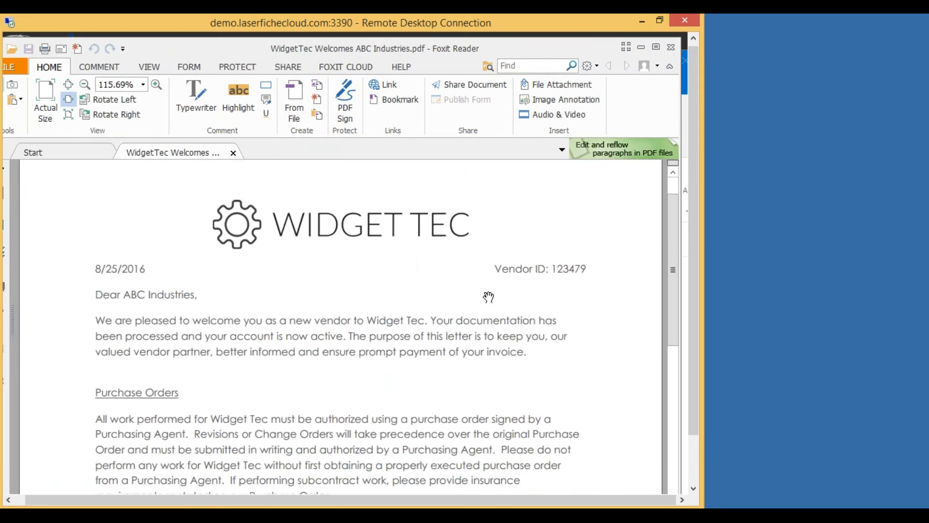
scroll(510, 286, down, 4)
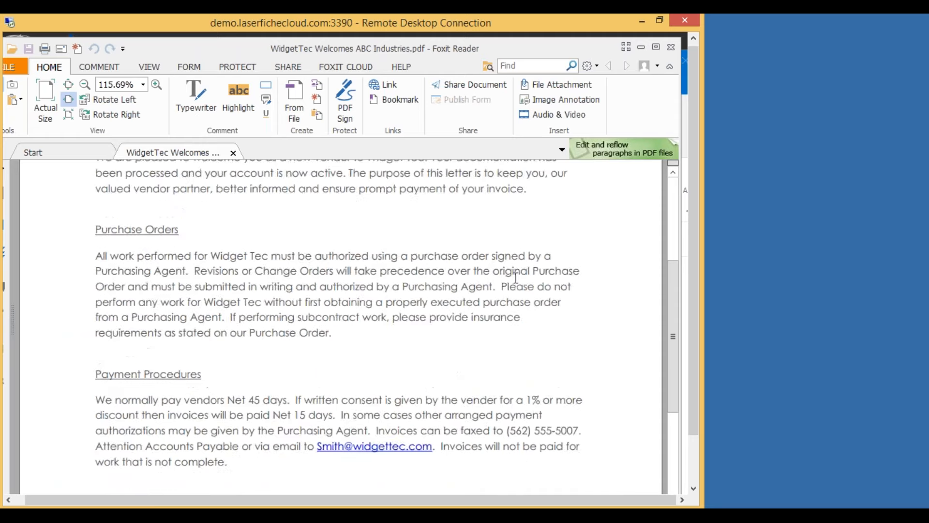
scroll(513, 284, down, 1)
scroll(516, 277, down, 1)
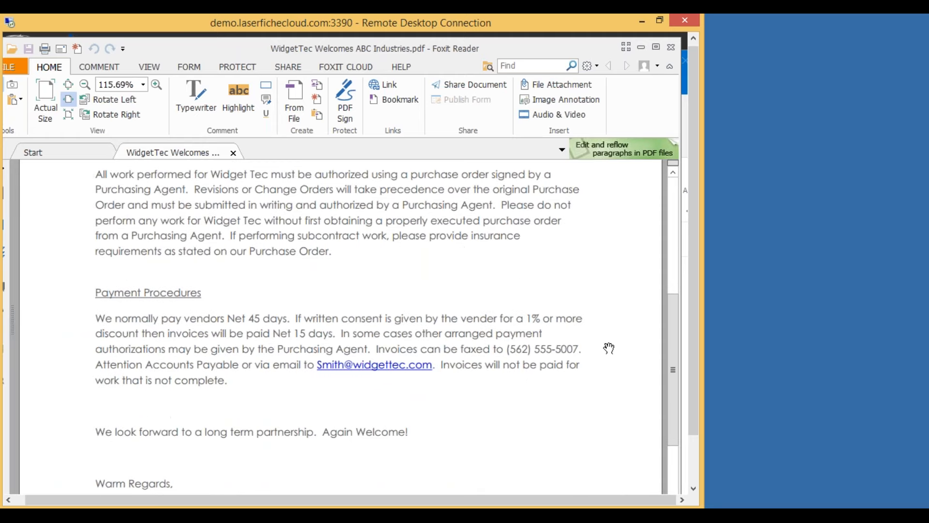
scroll(549, 312, down, 4)
scroll(552, 312, up, 9)
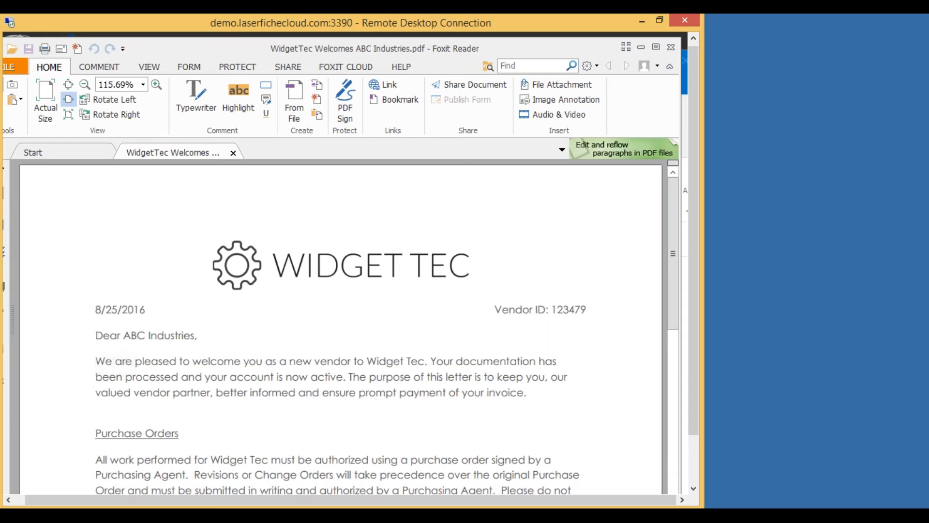
click(670, 47)
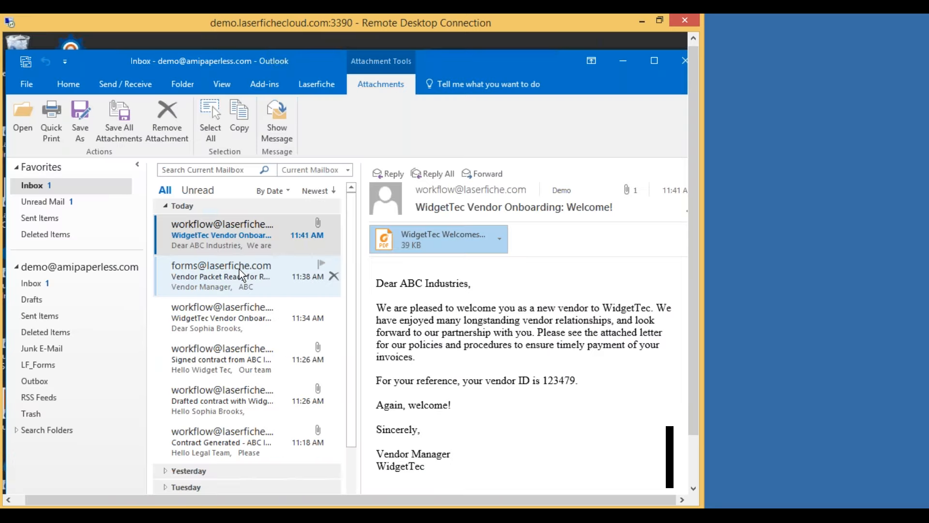
Minimize Outlook to reveal the remote desktop.
click(237, 242)
drag(538, 69, 479, 71)
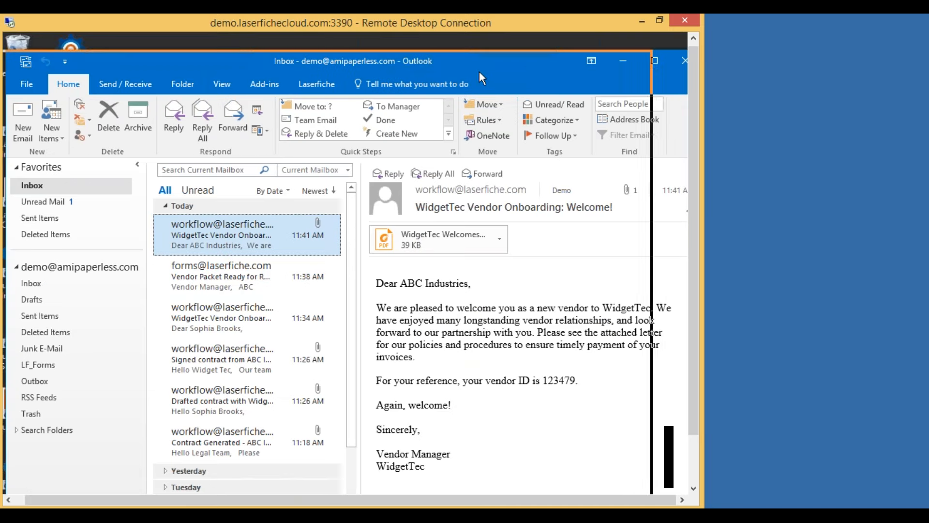
click(563, 66)
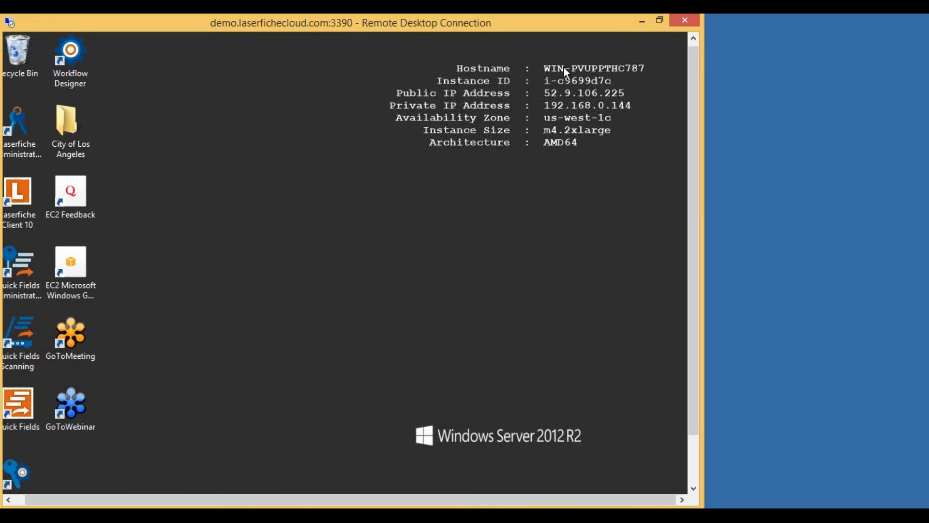
drag(462, 499, 234, 500)
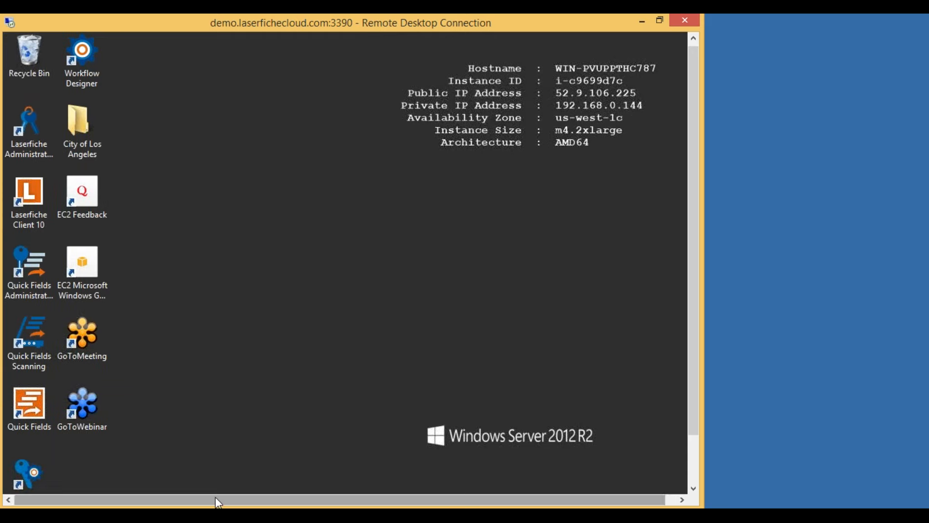
drag(699, 279, 696, 390)
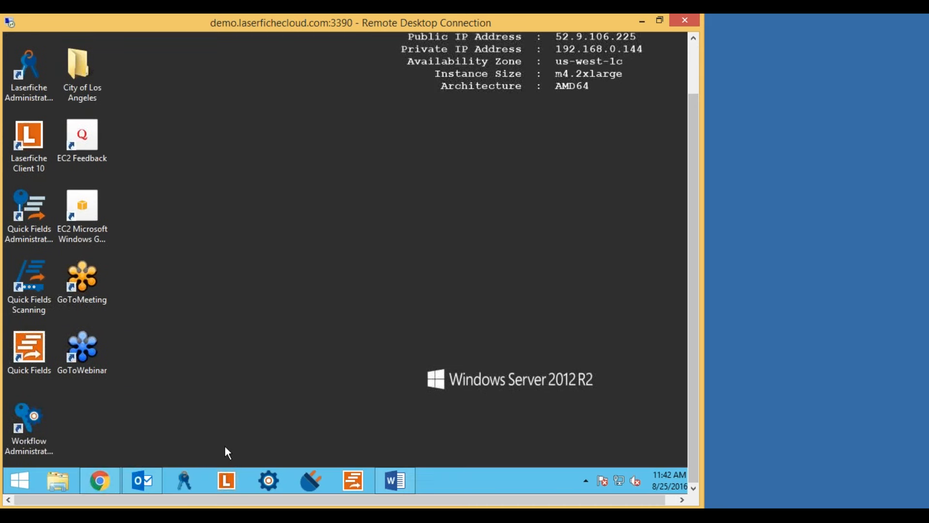
In Laserfiche Forms, return from the thank-you page and open the Processes list of 21 processes.
click(104, 483)
click(330, 183)
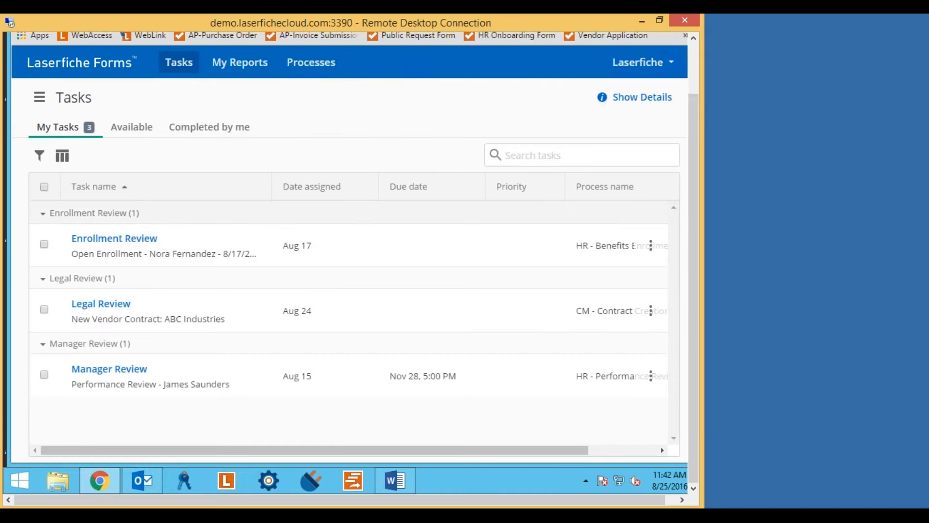
drag(699, 292, 700, 228)
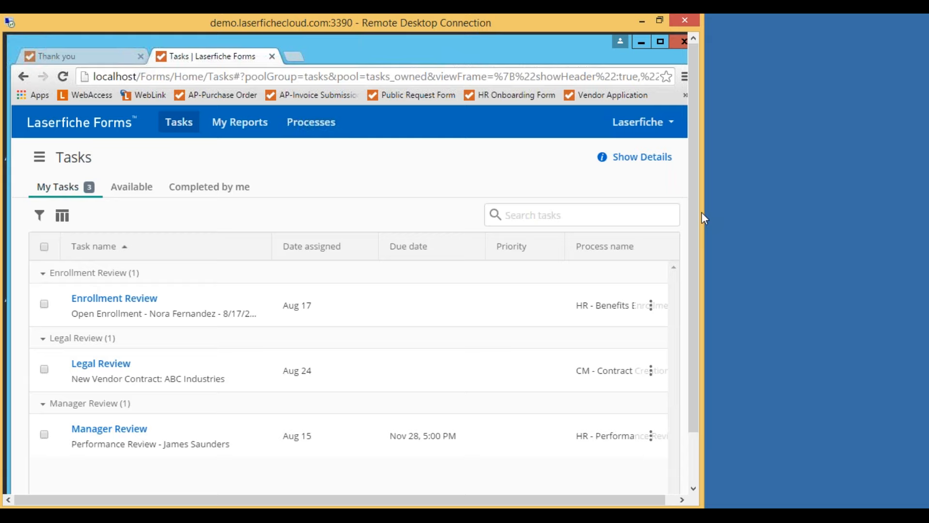
click(321, 127)
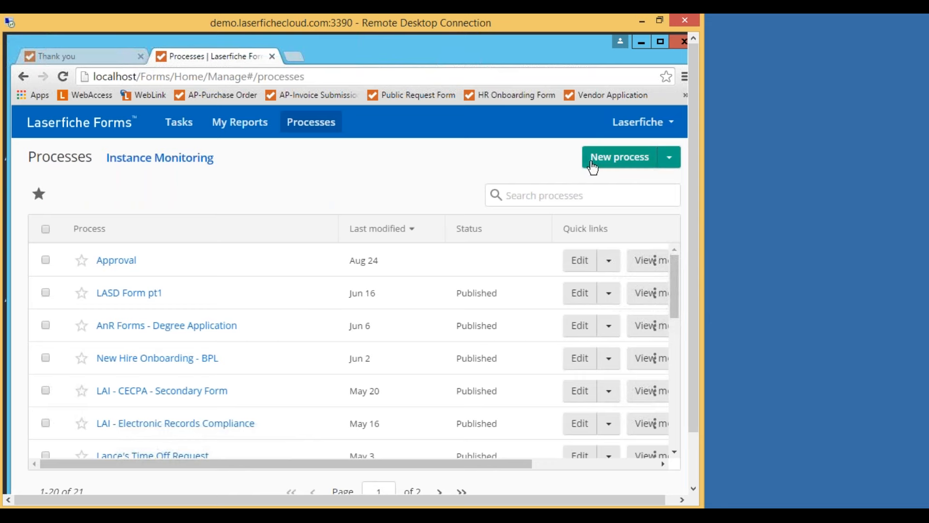
Start a new process and browse the Business Process Library templates like Authorization of Allowable Charges and FERPA Authorization.
click(621, 160)
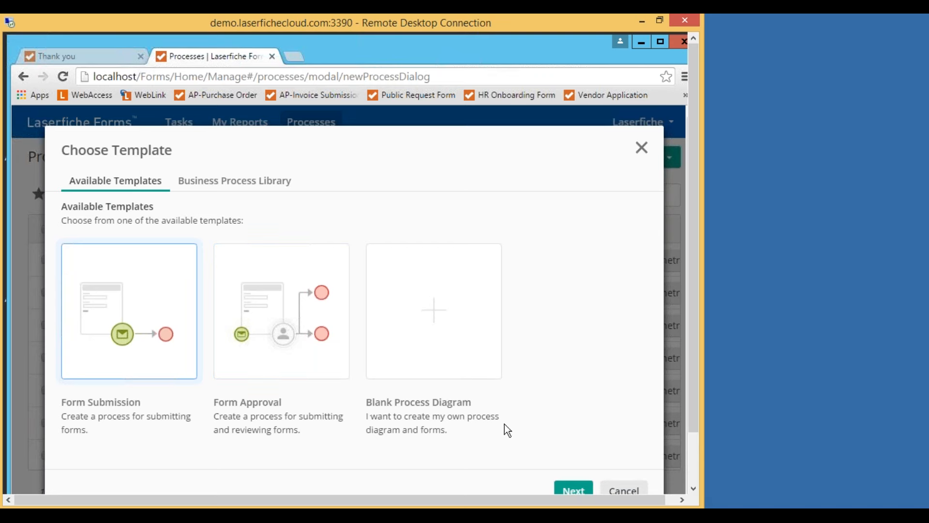
click(242, 184)
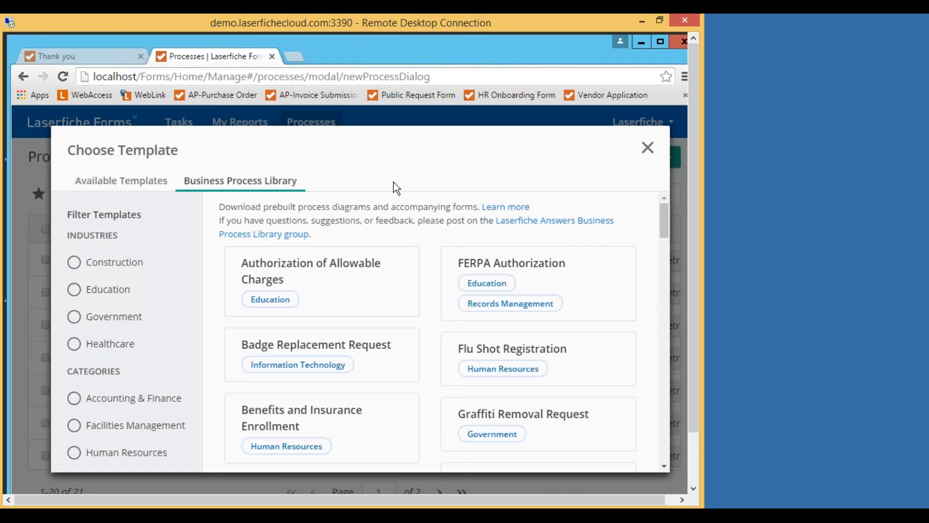
scroll(411, 236, down, 6)
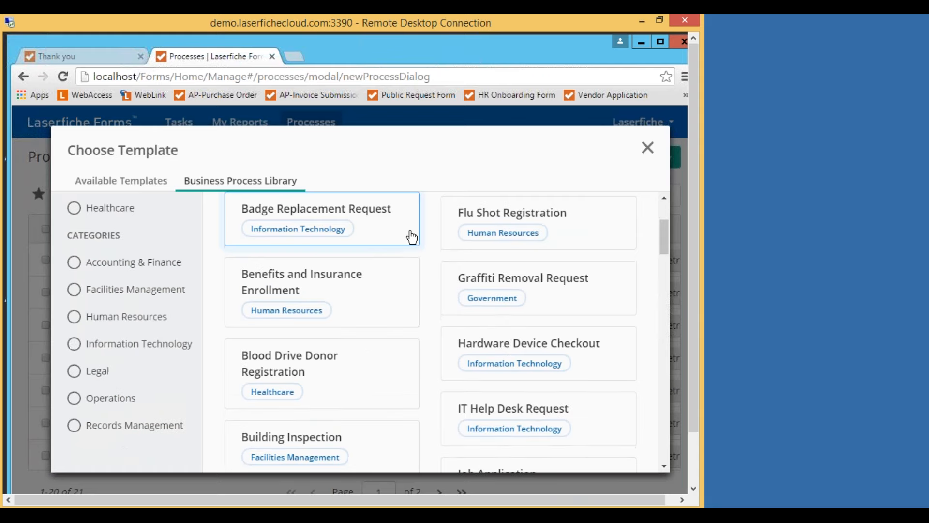
scroll(375, 409, up, 6)
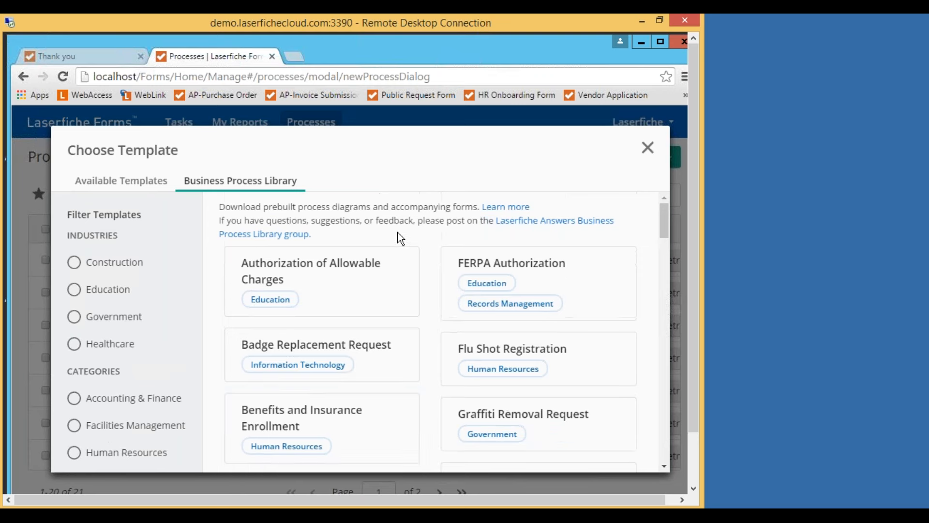
scroll(414, 242, down, 2)
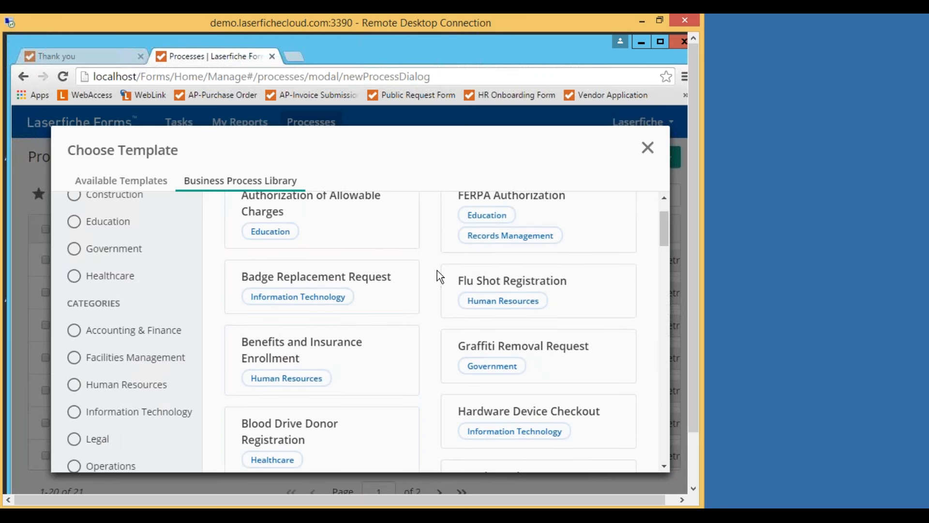
scroll(437, 270, up, 2)
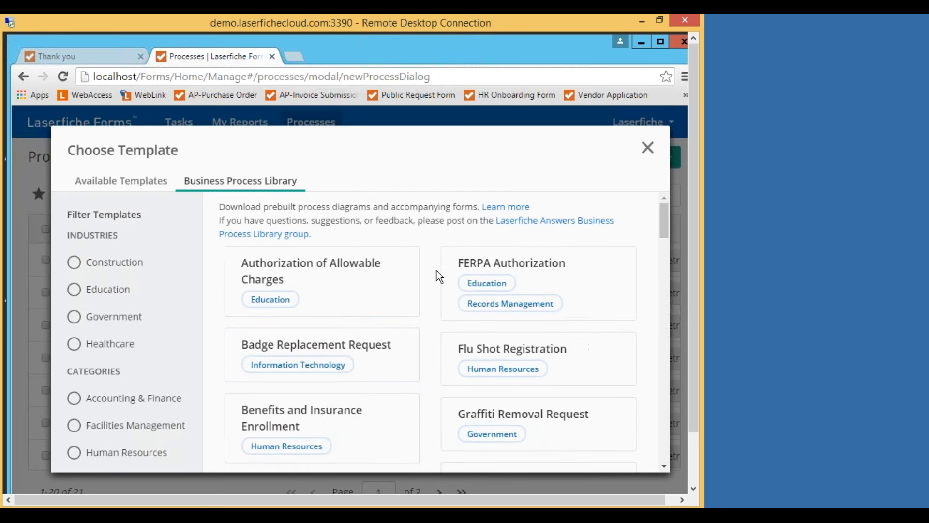
scroll(436, 271, down, 2)
scroll(436, 270, down, 6)
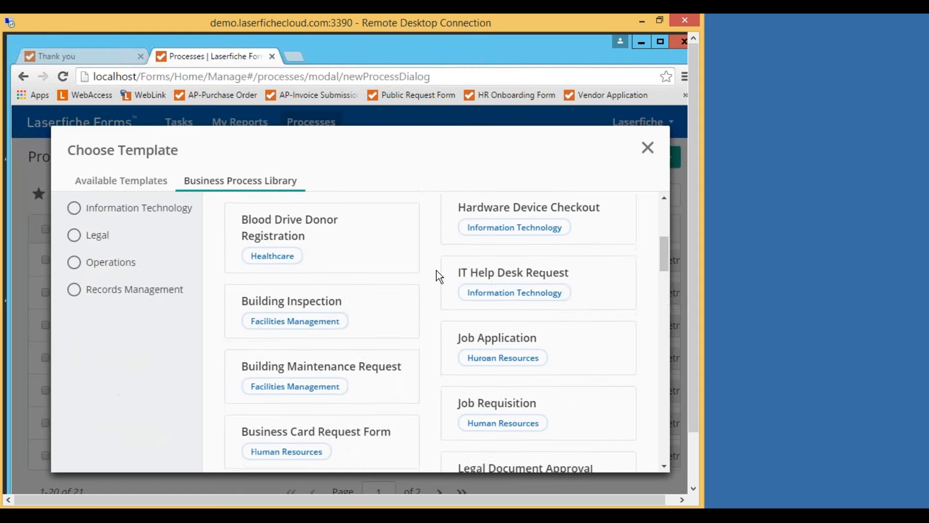
scroll(436, 271, up, 8)
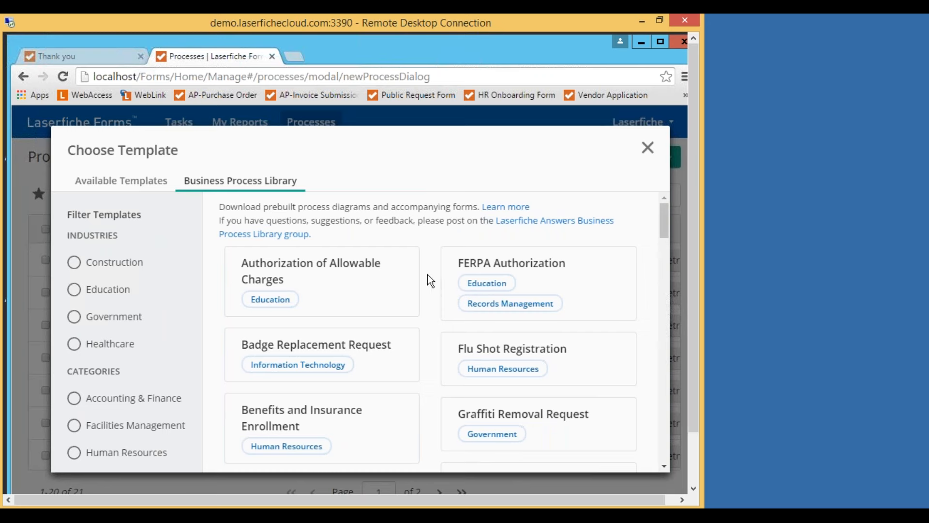
scroll(431, 274, down, 1)
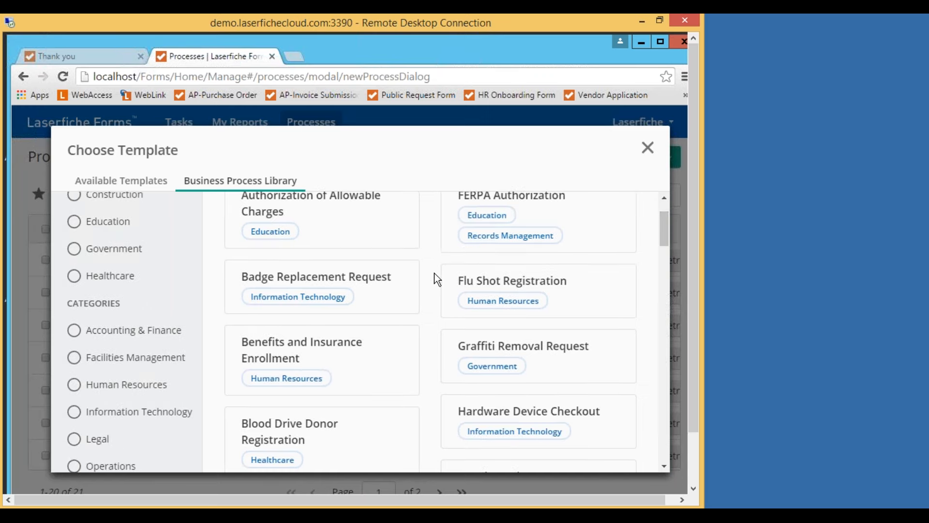
scroll(661, 224, up, 2)
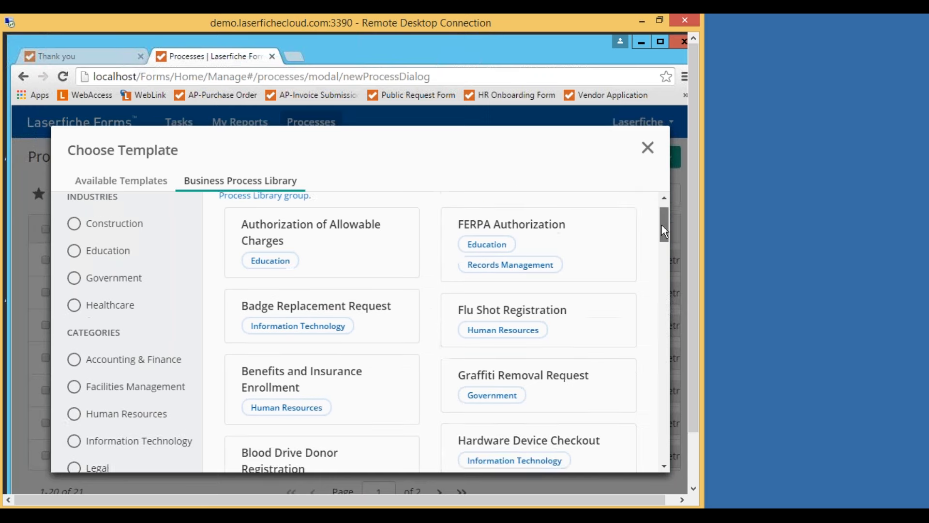
scroll(664, 217, down, 1)
drag(663, 223, 662, 210)
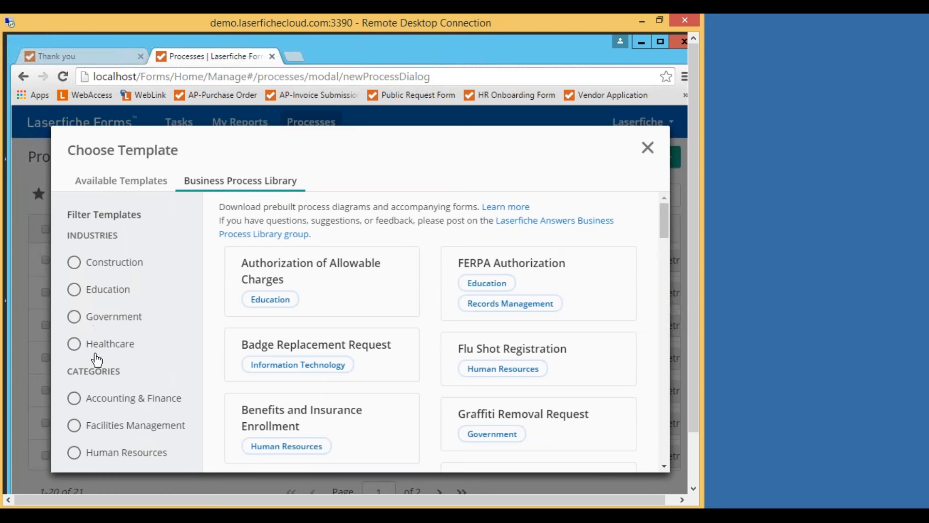
click(73, 321)
scroll(666, 227, down, 1)
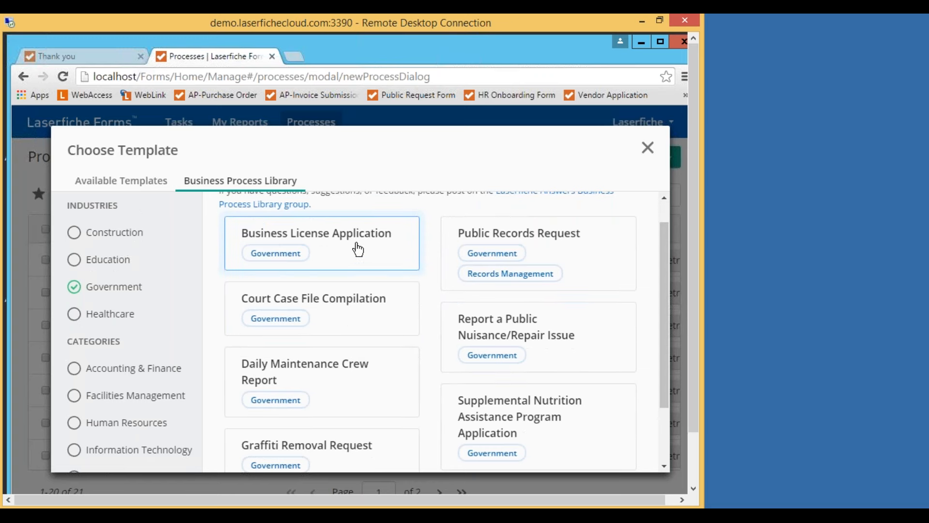
mouse_move(663, 235)
mouse_down()
mouse_move(660, 274)
mouse_move(663, 233)
mouse_up()
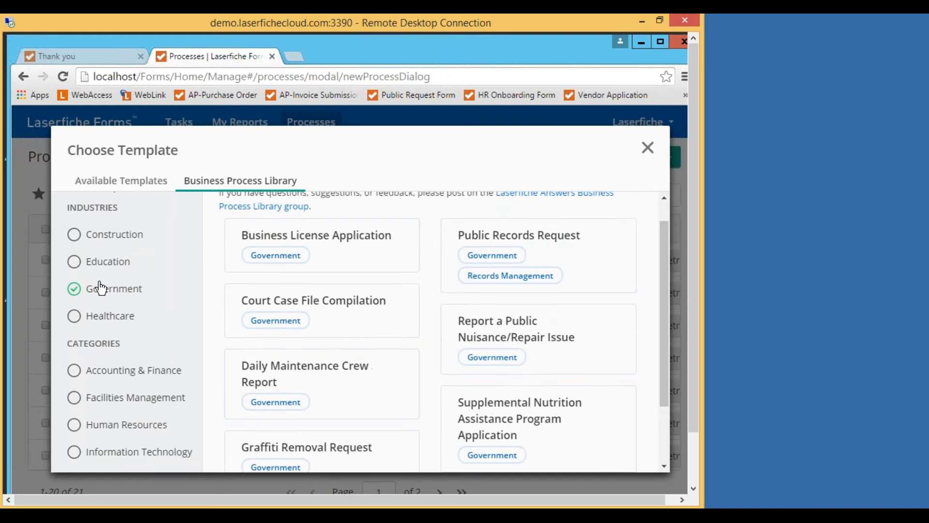
click(78, 289)
click(75, 371)
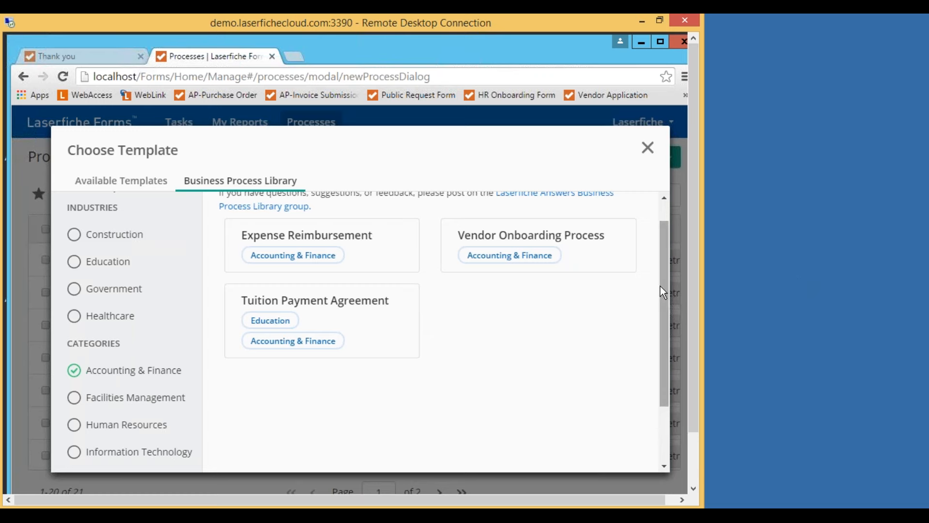
drag(660, 286, 660, 259)
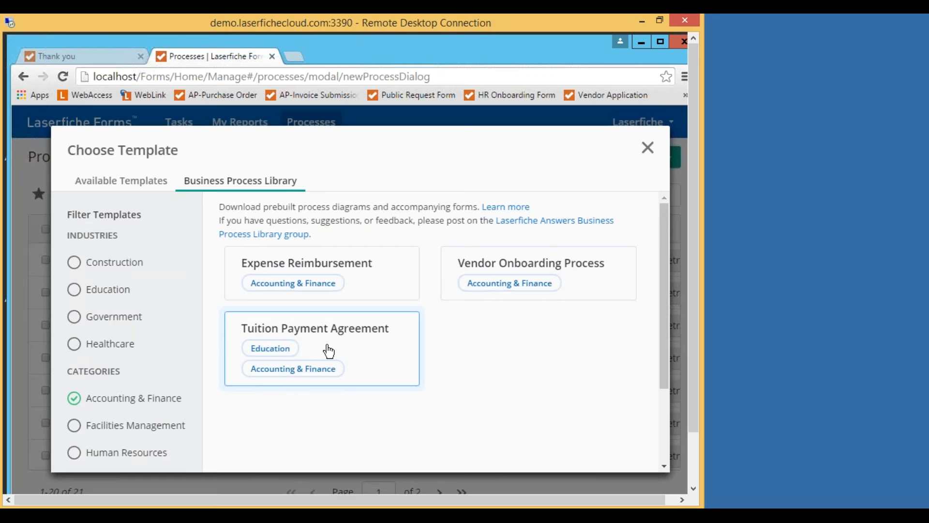
click(74, 398)
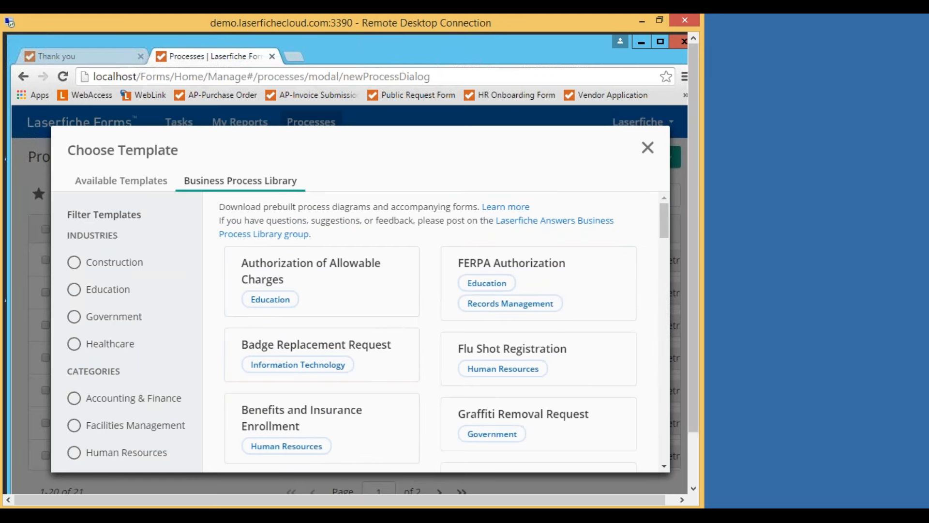
drag(664, 213, 641, 209)
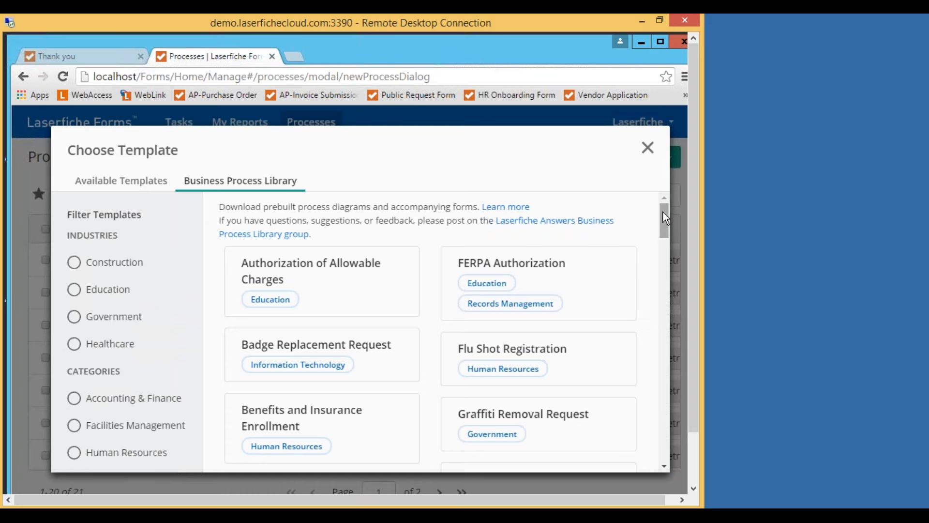
drag(663, 216, 662, 204)
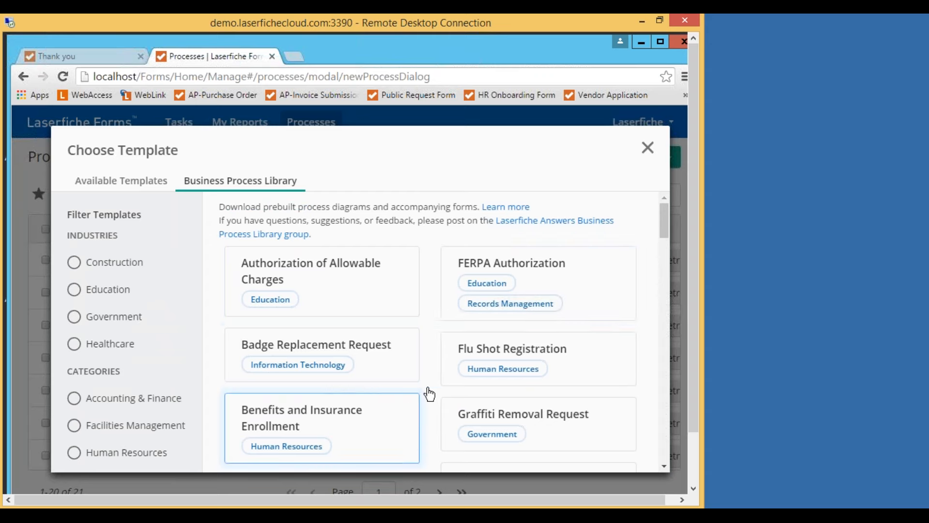
mouse_move(661, 218)
mouse_down()
mouse_move(661, 233)
mouse_move(660, 204)
mouse_up()
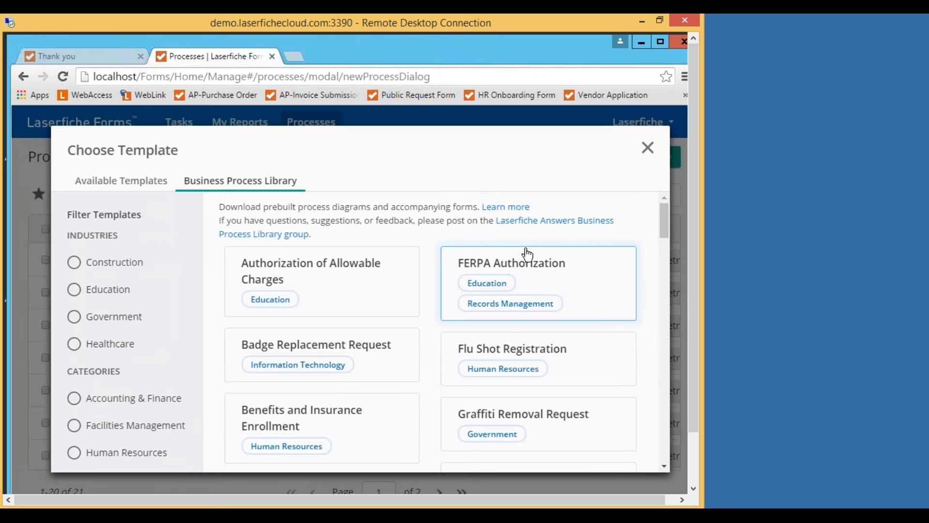
Close the Choose Template dialog and the browser, leaving the Windows Server 2012 R2 desktop.
click(647, 149)
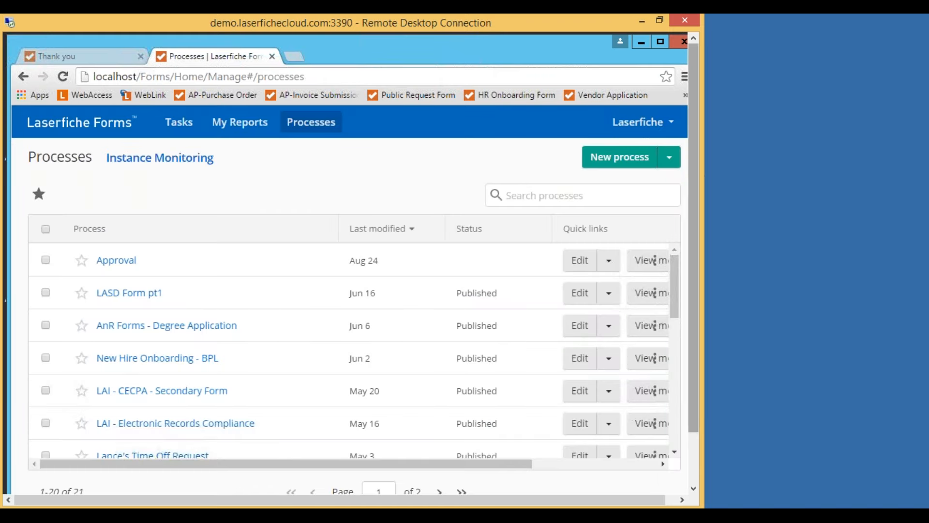
drag(431, 501, 483, 478)
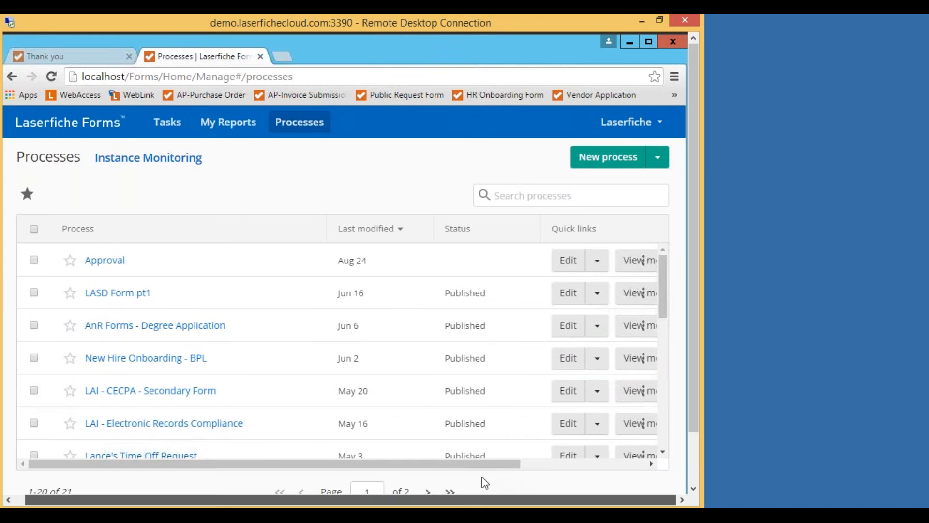
drag(533, 499, 462, 498)
drag(548, 45, 515, 74)
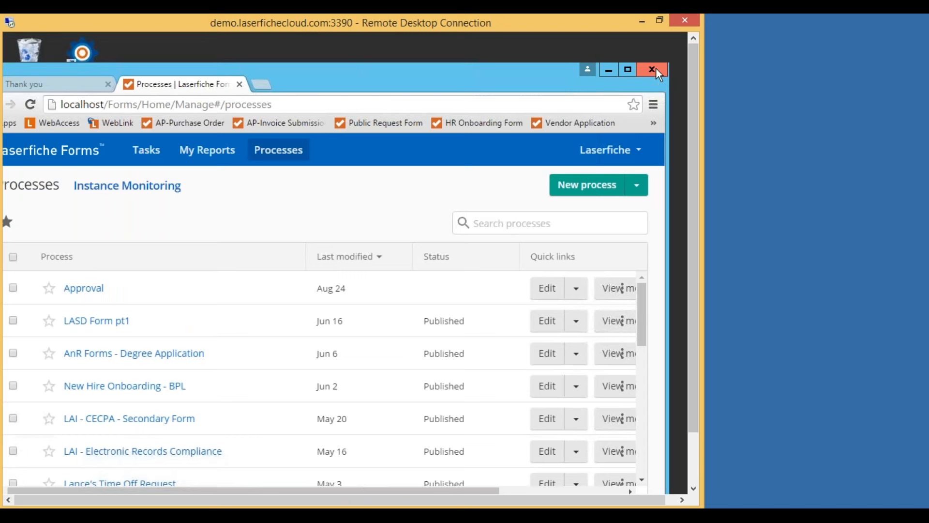
click(653, 69)
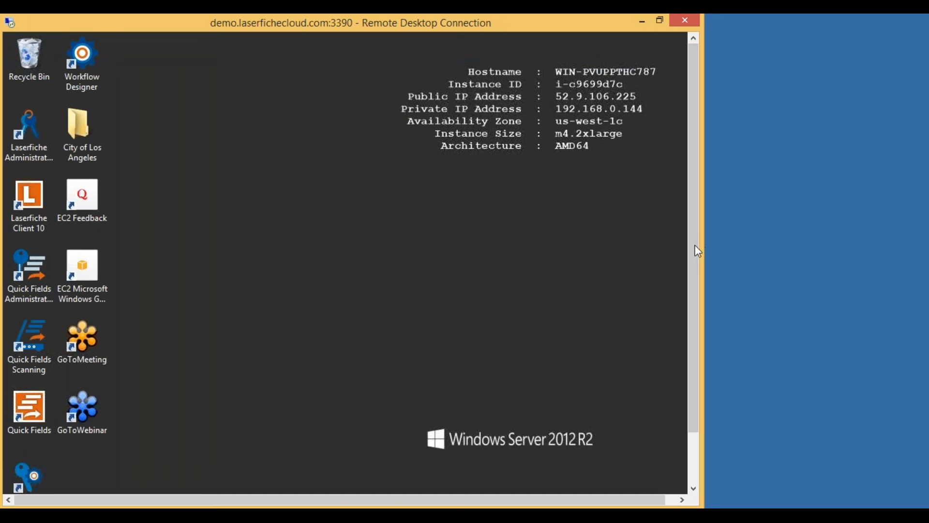
scroll(695, 256, down, 3)
scroll(693, 264, up, 3)
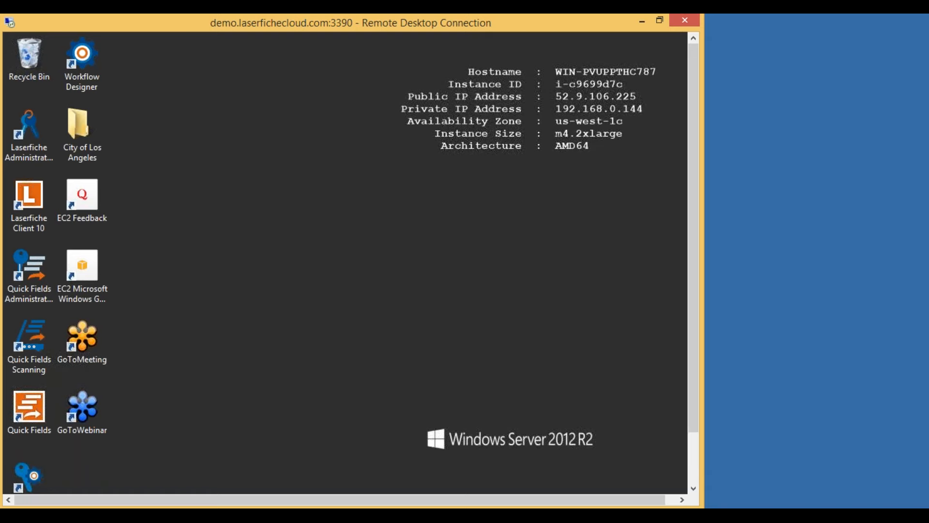
Bring up a Chrome window on a New Tab page in the remote Windows Server session.
drag(690, 174, 692, 230)
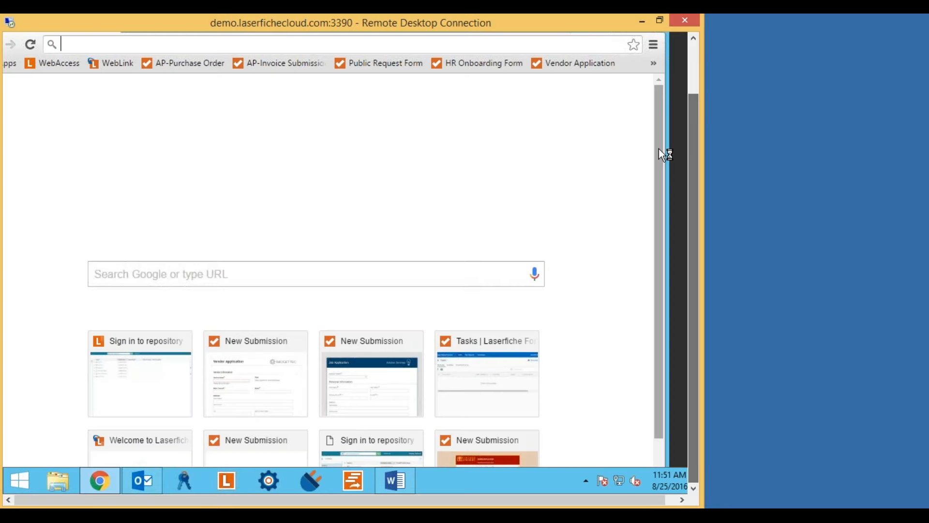
Move the Chrome window fully into view and go to the Laserfiche Forms site at localhost/forms.
drag(694, 106, 694, 57)
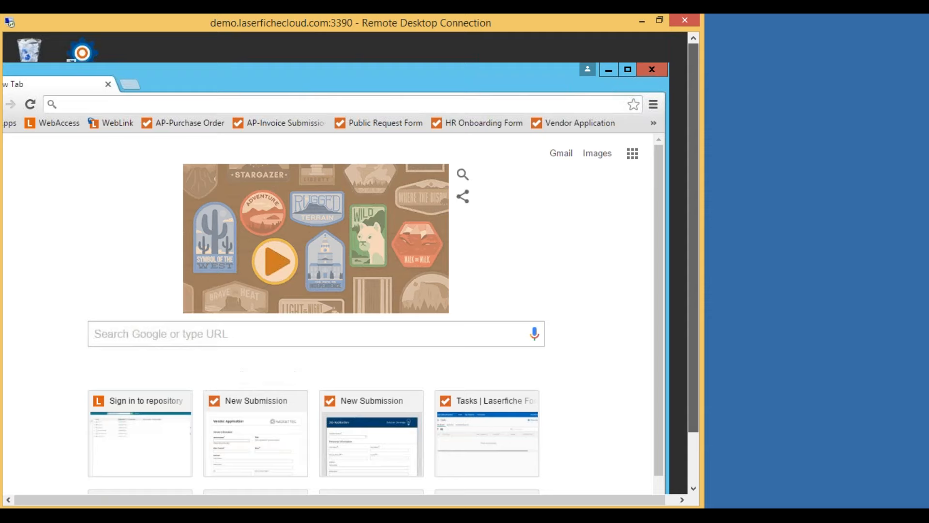
drag(327, 72, 370, 48)
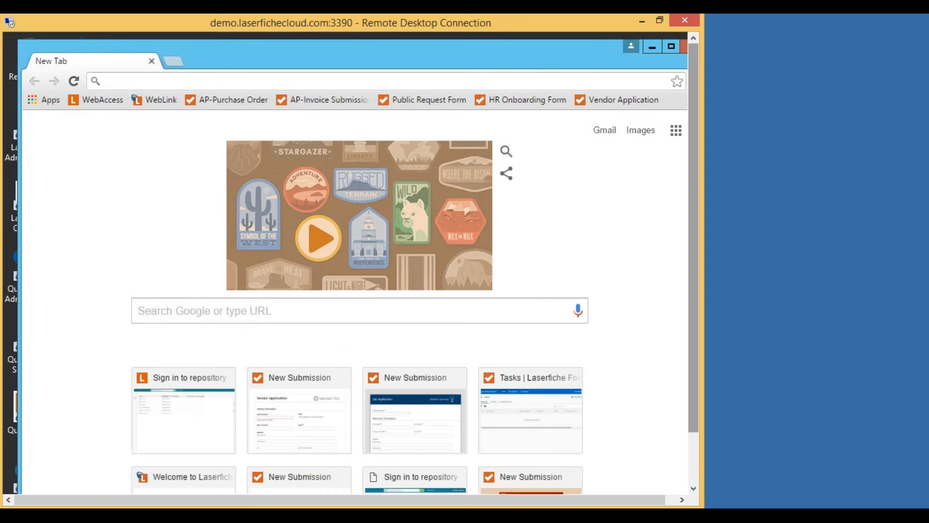
click(96, 104)
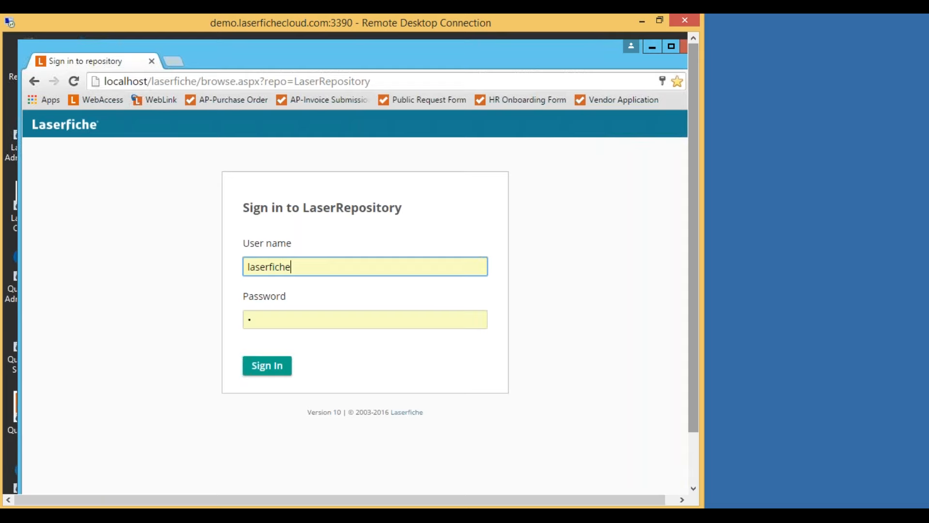
key(ctrl+l)
text(localhost/forms)
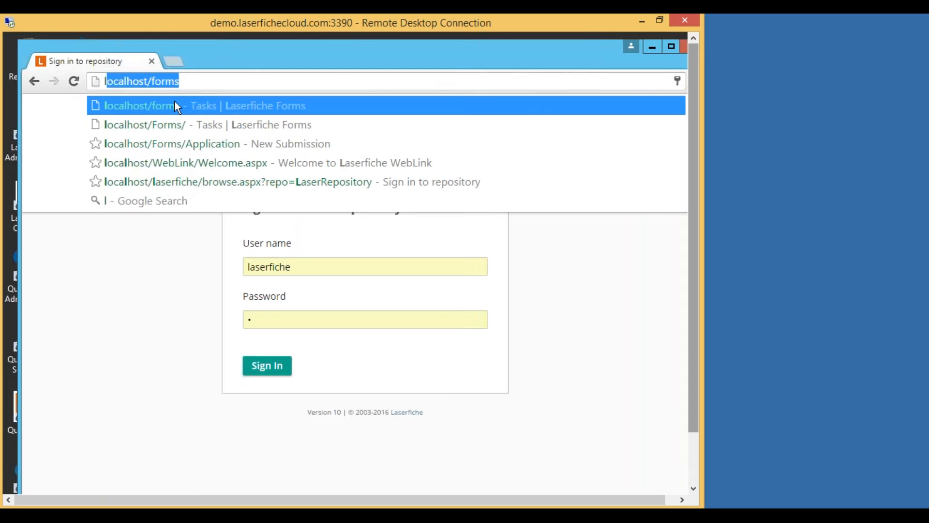
click(173, 105)
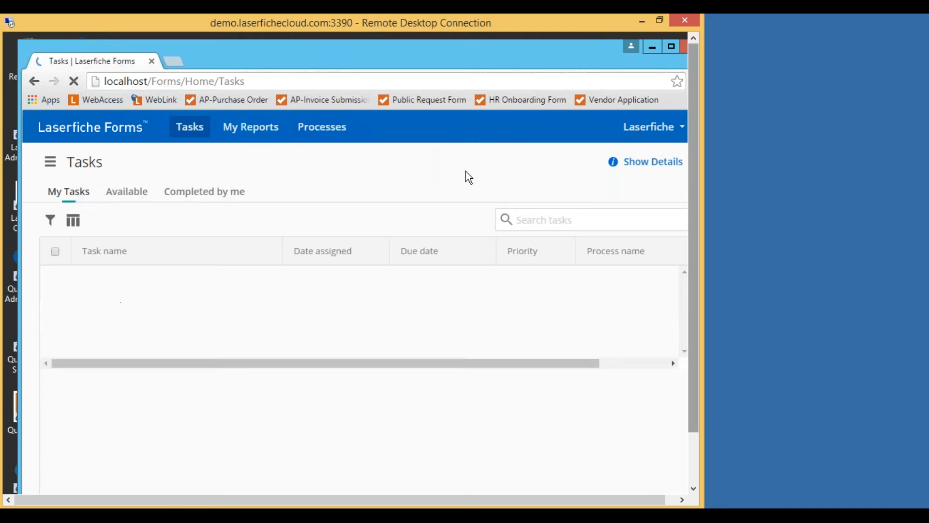
From Processes, start a new process and list Business Process Library templates filtered to Government.
click(322, 127)
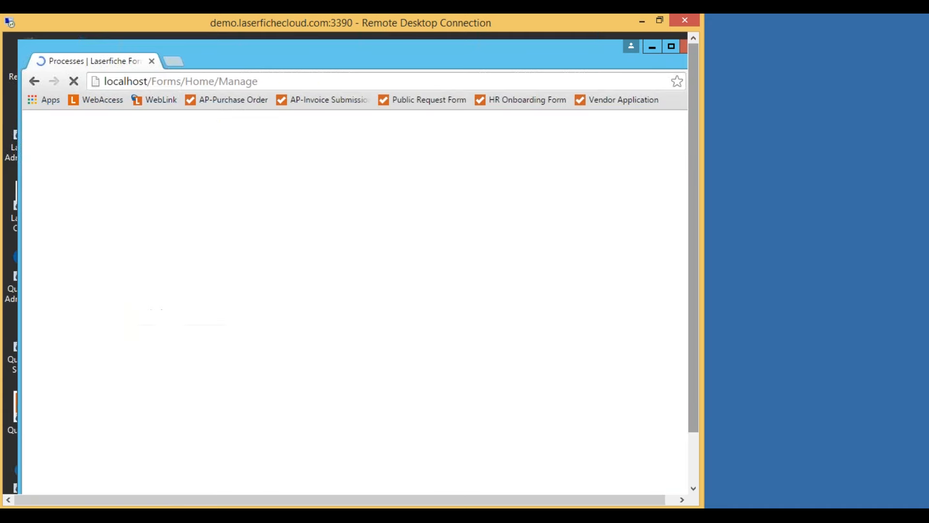
click(657, 163)
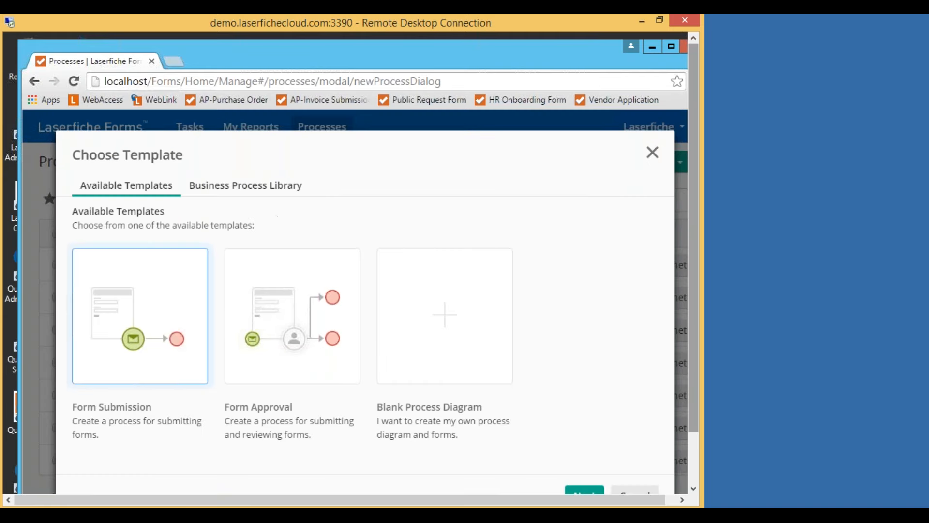
click(249, 186)
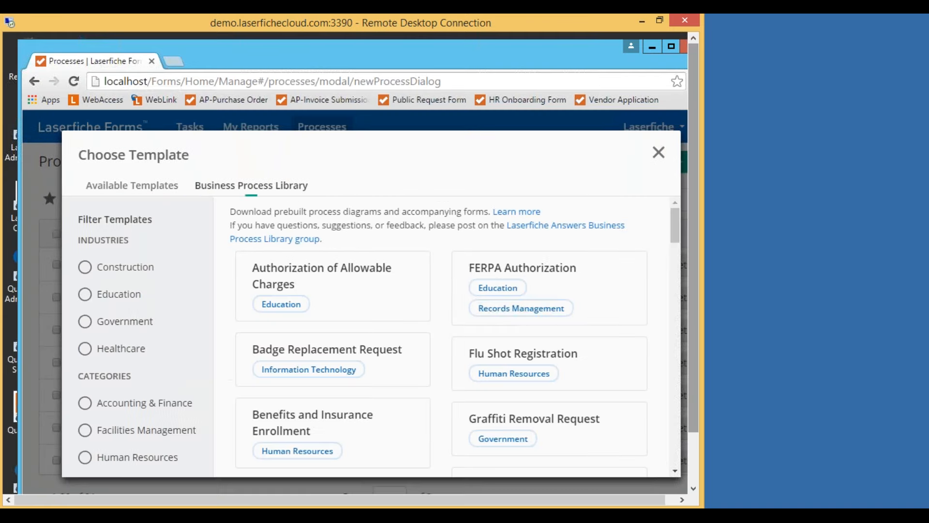
click(86, 322)
drag(676, 252, 679, 285)
Open the Public Records Request template and read through its Description and Participants sections.
click(539, 218)
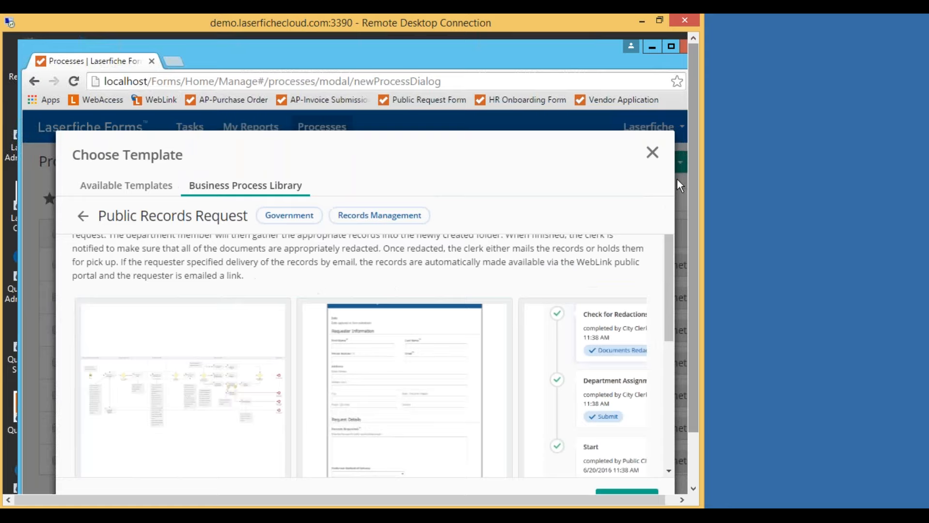
drag(691, 172, 695, 247)
scroll(672, 323, down, 1)
scroll(671, 323, down, 6)
scroll(672, 267, up, 7)
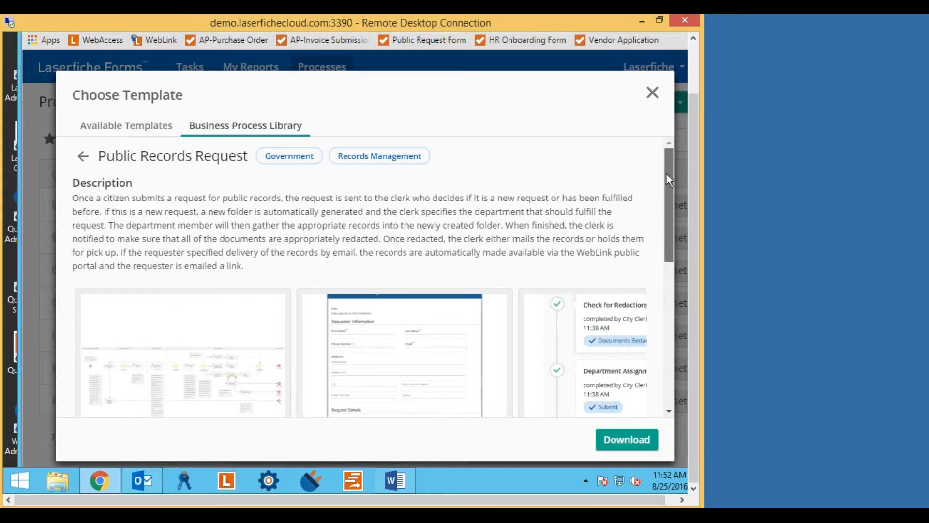
scroll(666, 226, down, 5)
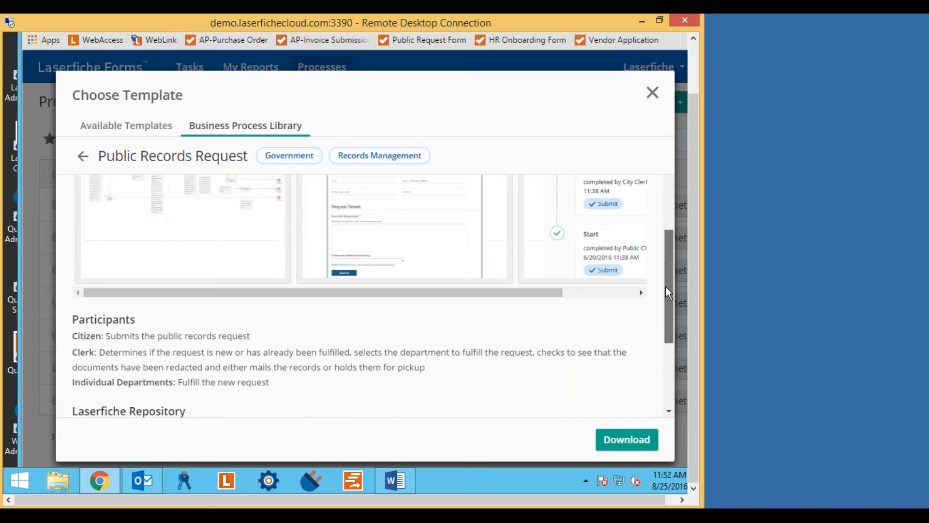
scroll(670, 228, up, 1)
scroll(669, 228, up, 5)
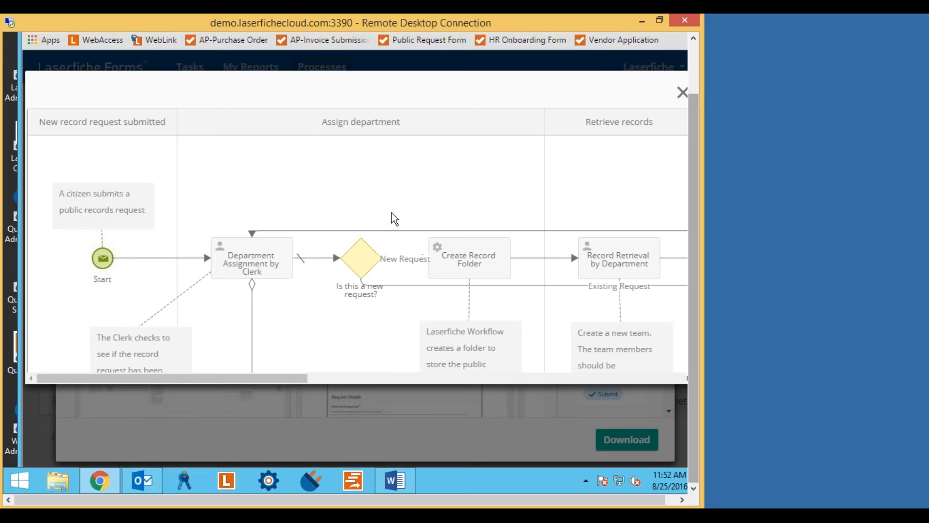
Pan across the enlarged Public Records Request diagram and dismiss the image context menu.
scroll(395, 181, down, 2)
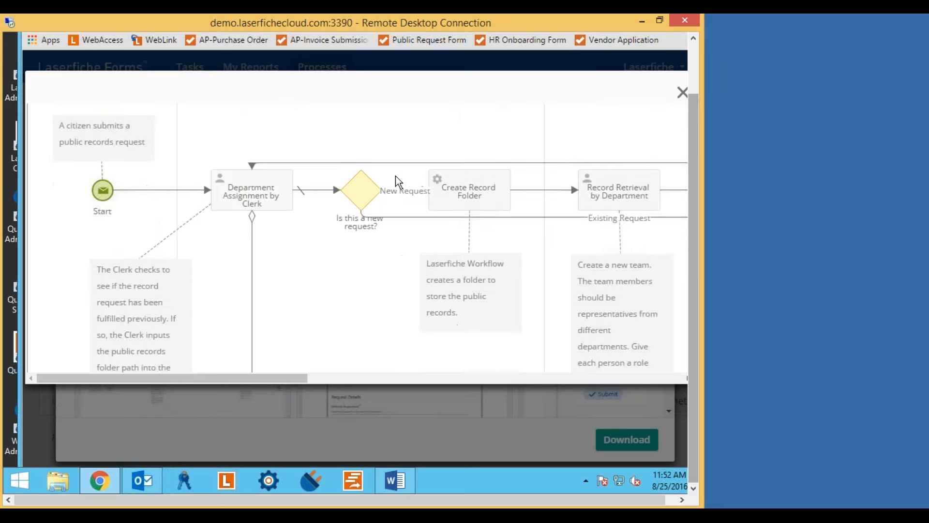
scroll(398, 182, up, 2)
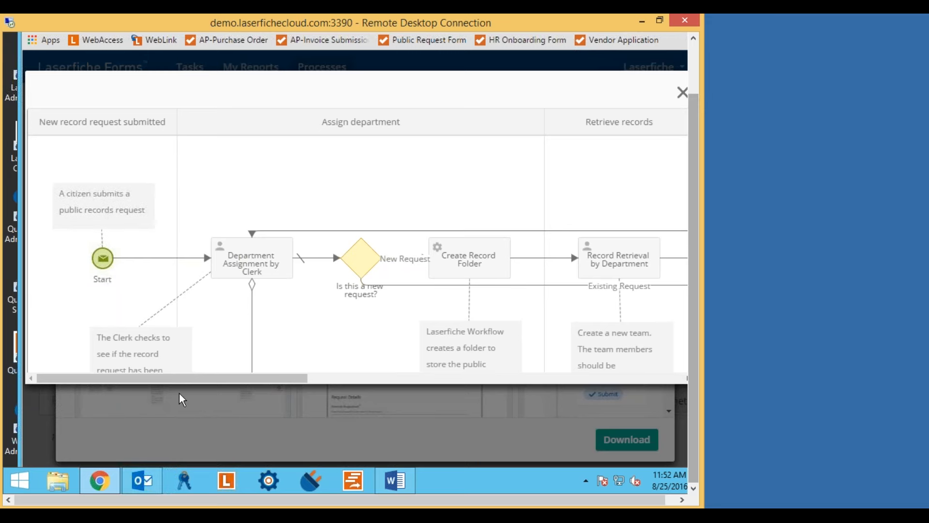
drag(208, 382, 593, 289)
scroll(613, 275, down, 2)
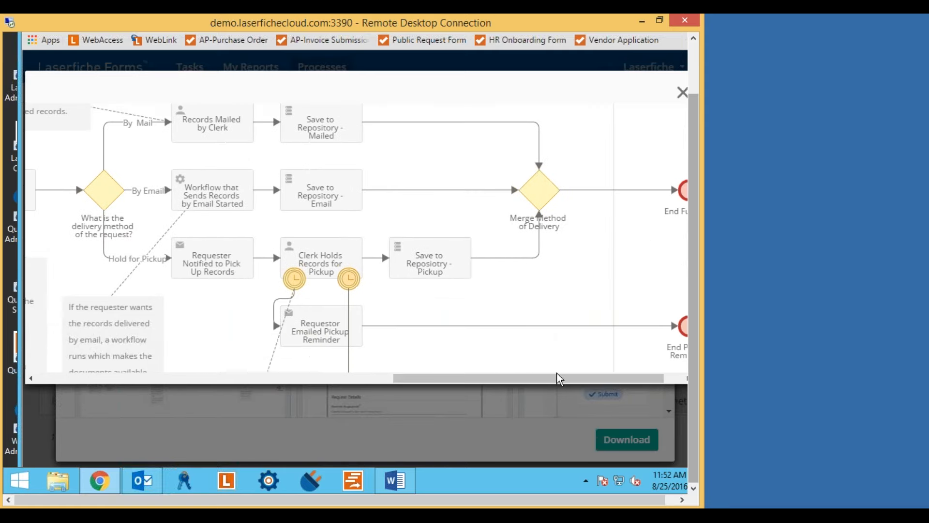
drag(557, 382, 601, 375)
scroll(563, 339, down, 2)
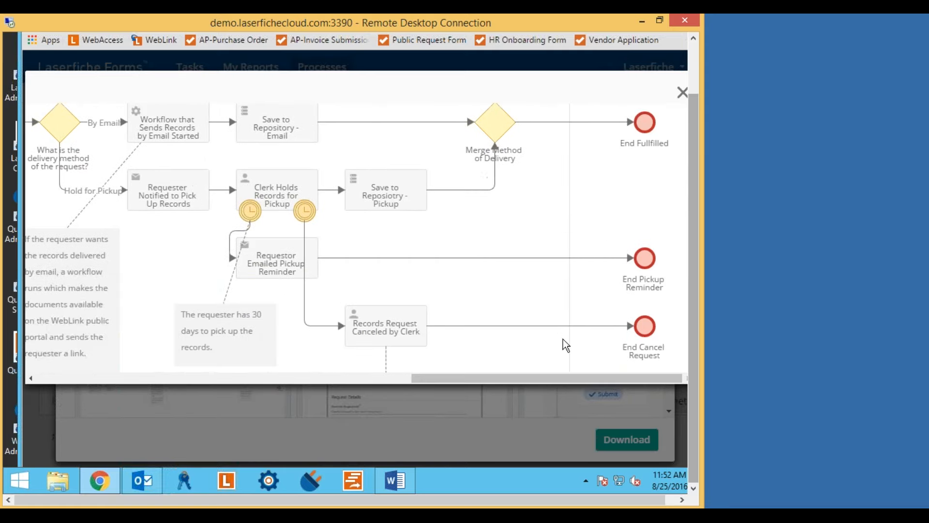
drag(587, 373, 180, 373)
right_click(318, 259)
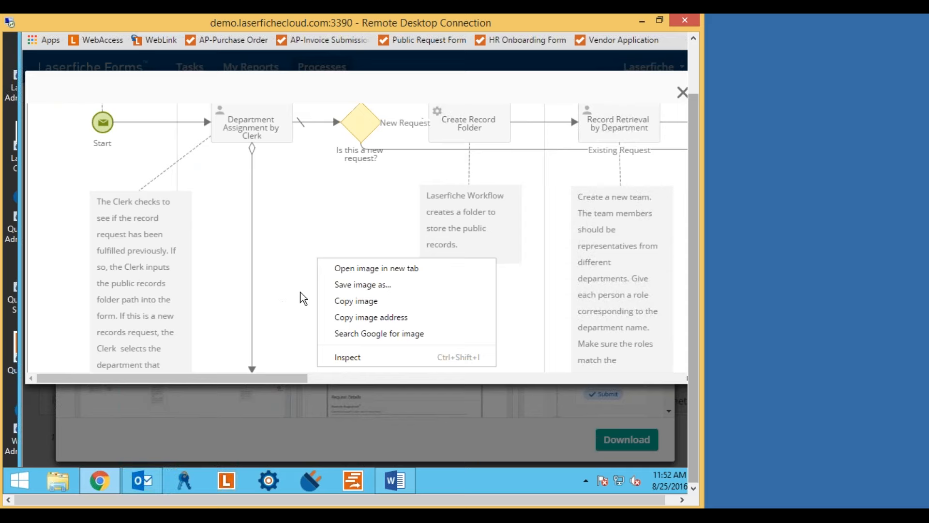
click(280, 376)
Review the rest of the diagram's workflow lanes end to end, then close the enlarged viewer.
scroll(354, 332, up, 3)
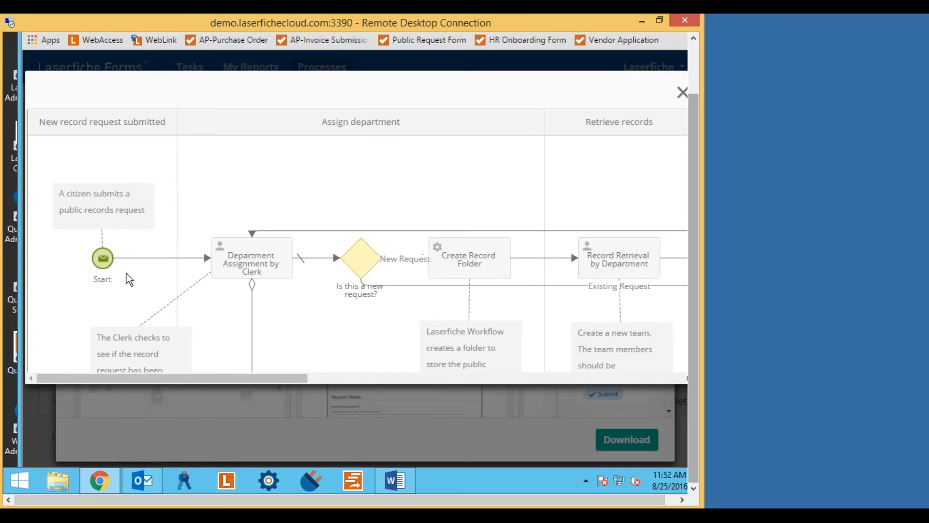
drag(269, 378, 637, 295)
scroll(643, 272, down, 2)
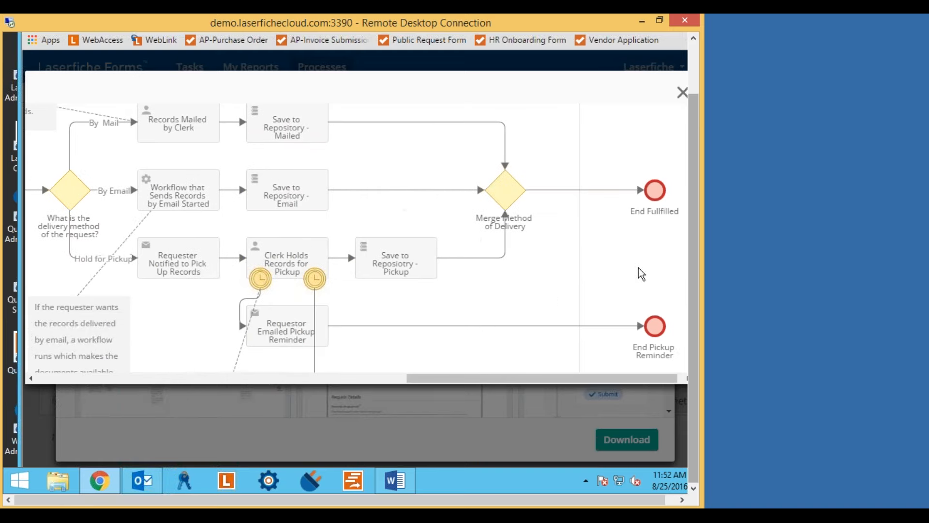
drag(521, 387, 397, 379)
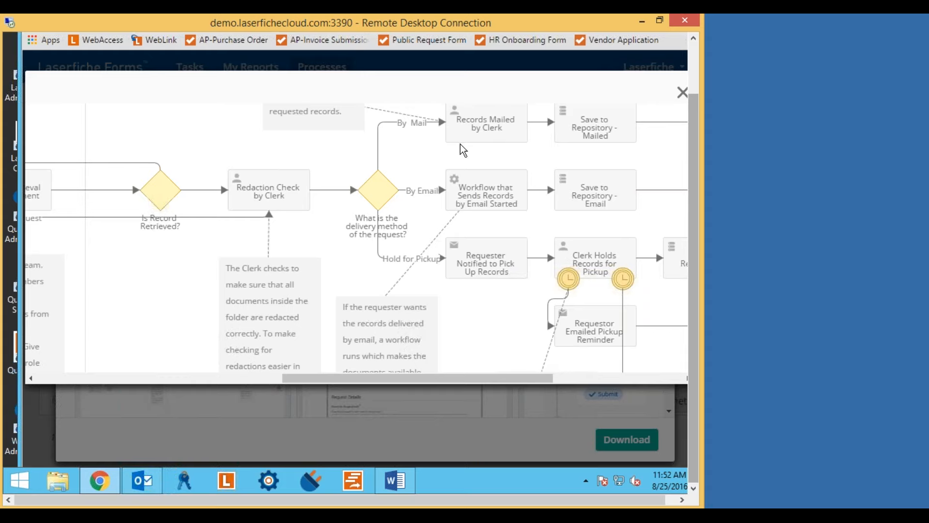
drag(456, 380, 202, 358)
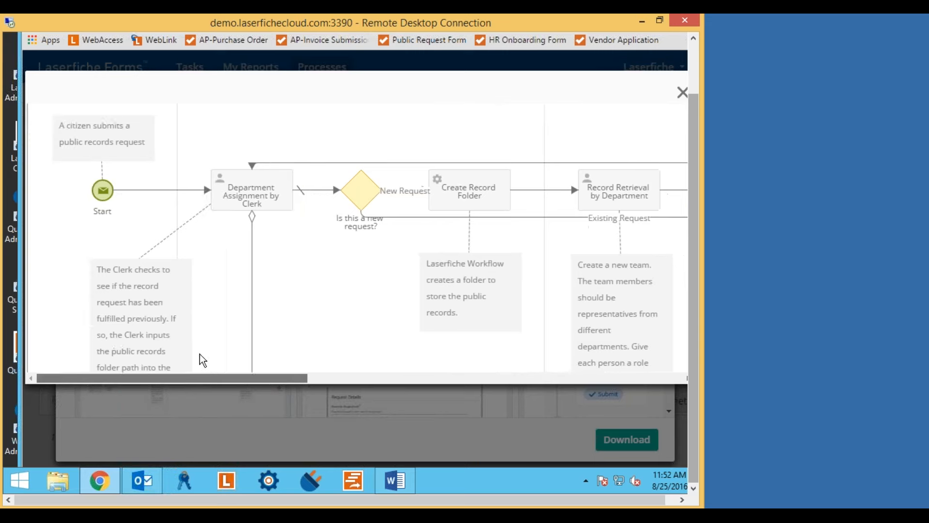
scroll(252, 224, up, 2)
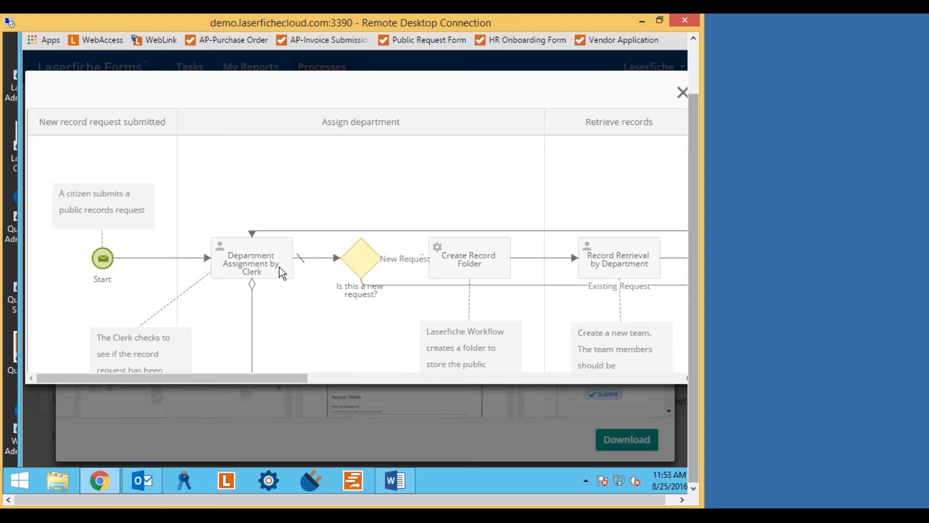
drag(278, 380, 289, 381)
scroll(320, 287, down, 5)
scroll(328, 280, up, 3)
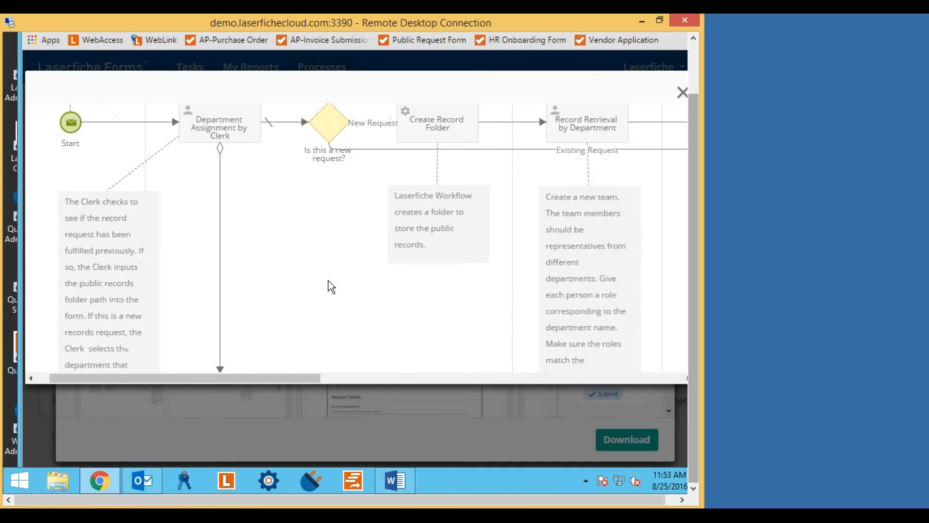
scroll(333, 272, down, 1)
drag(283, 376, 589, 367)
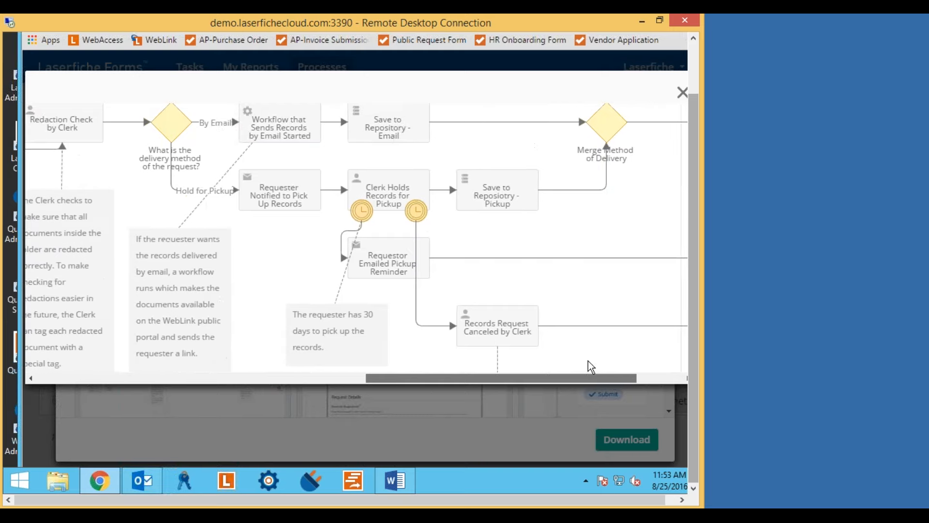
scroll(605, 338, up, 2)
scroll(612, 324, down, 1)
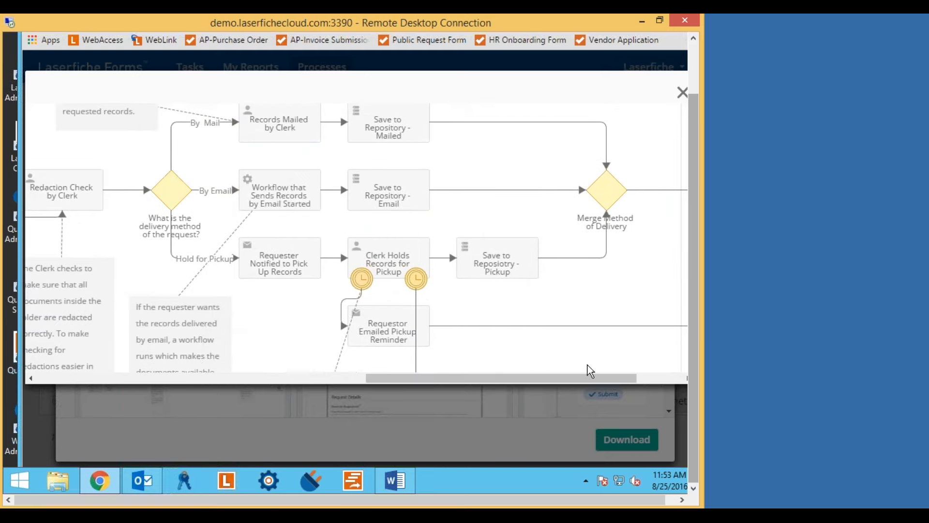
drag(629, 379, 662, 377)
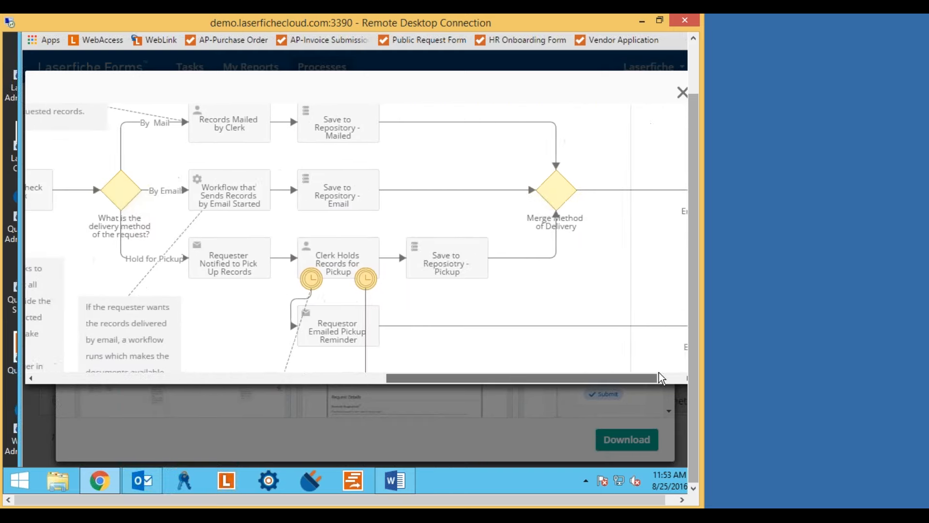
scroll(556, 281, up, 1)
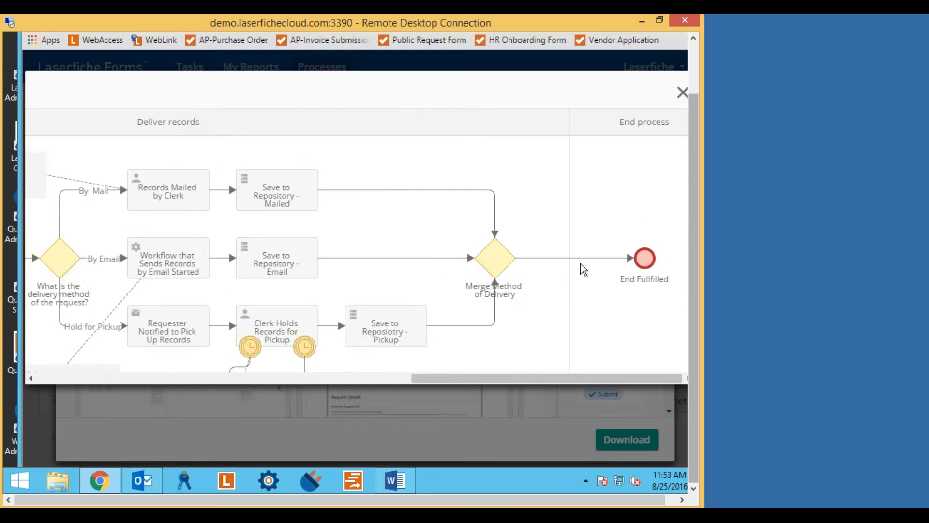
drag(586, 377, 218, 381)
scroll(468, 190, down, 5)
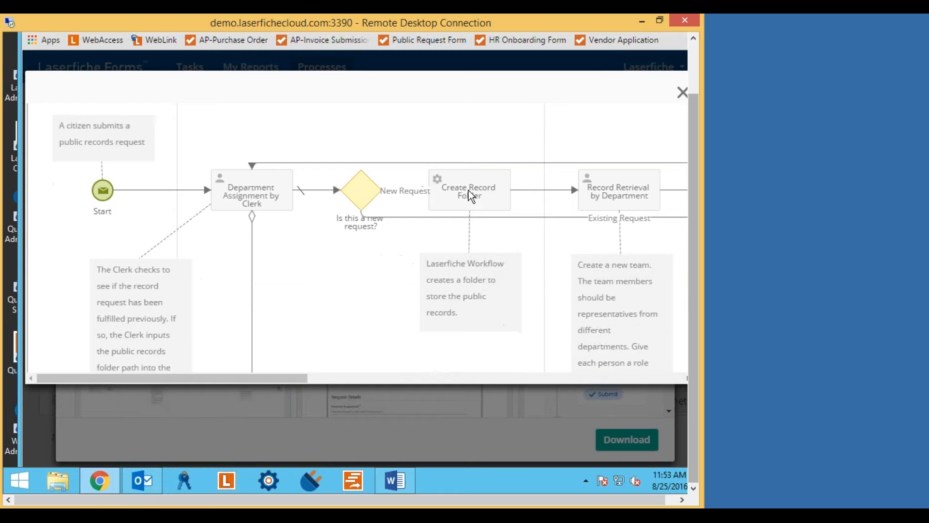
scroll(443, 291, up, 5)
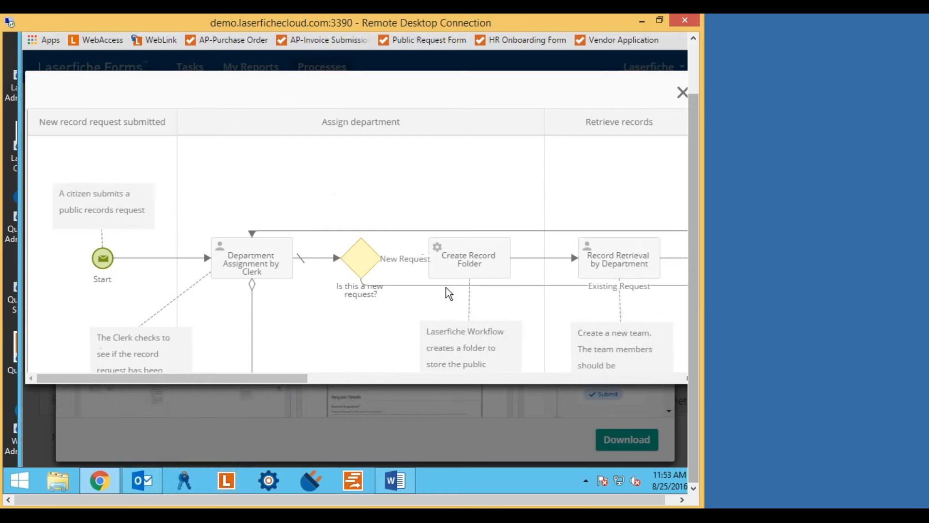
drag(229, 381, 609, 352)
scroll(621, 320, down, 4)
scroll(621, 314, down, 3)
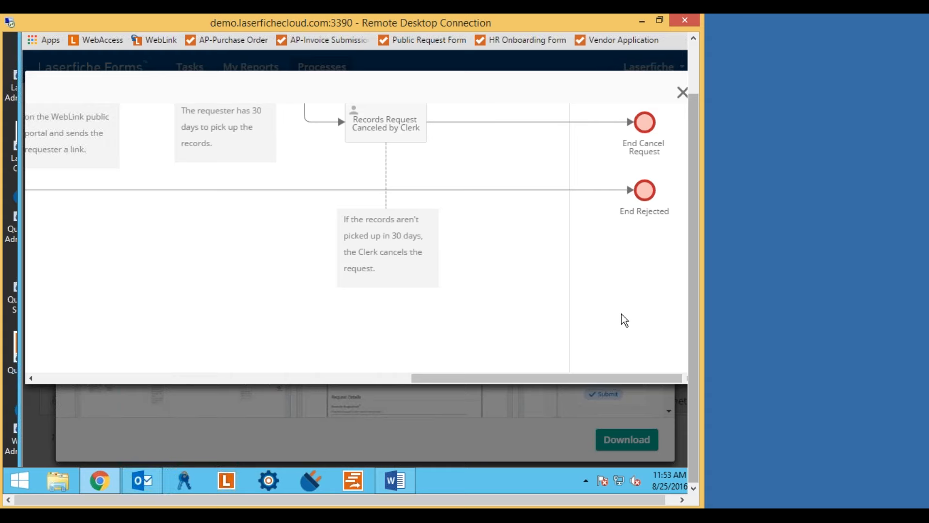
scroll(583, 355, up, 7)
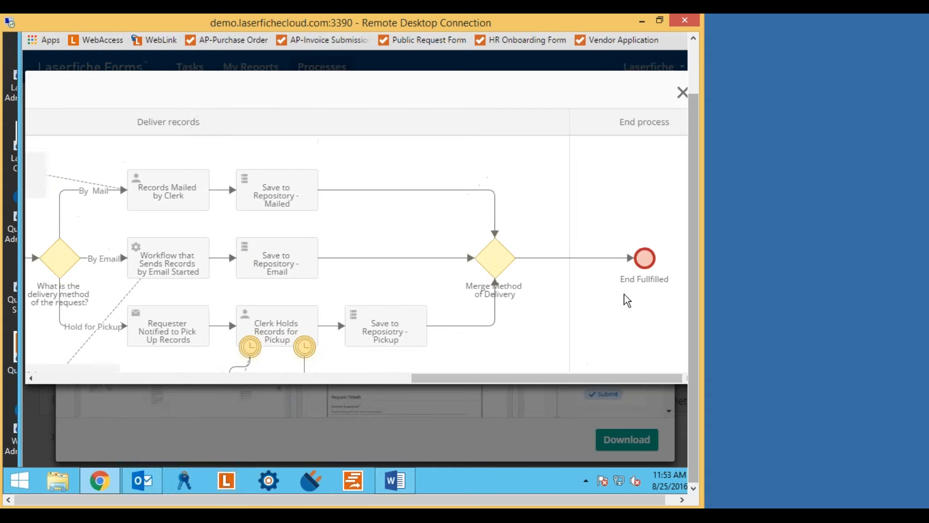
click(683, 95)
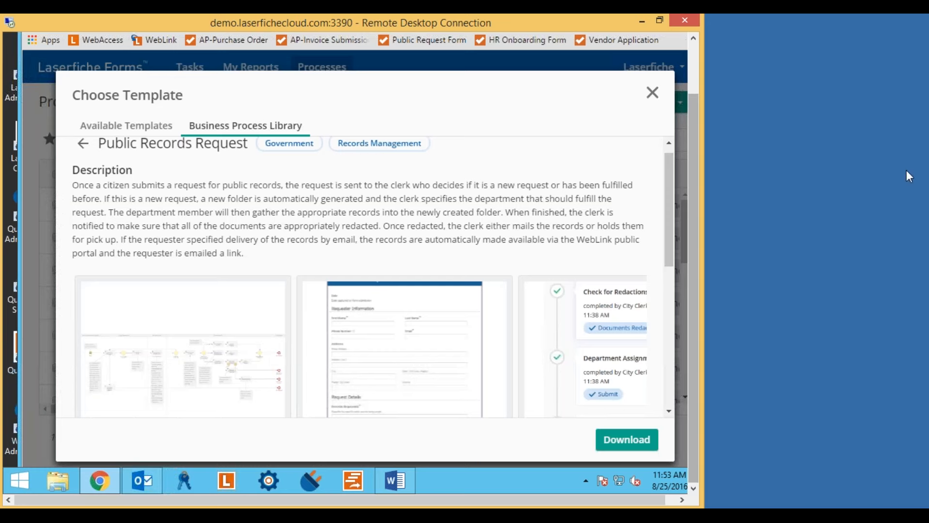